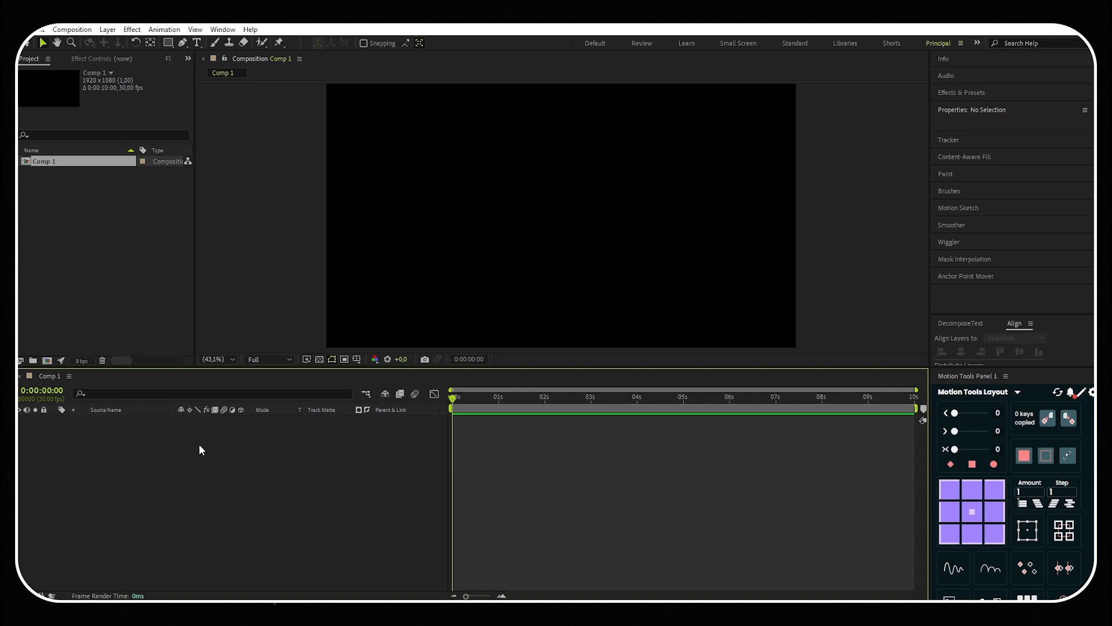
pyautogui.click(168, 42)
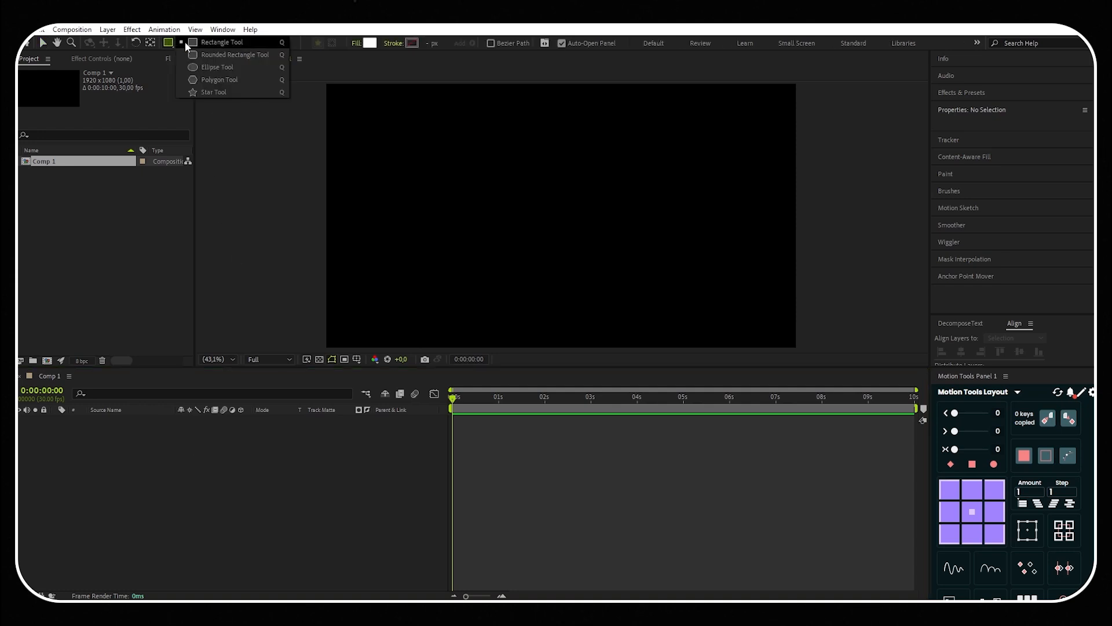
pyautogui.click(220, 53)
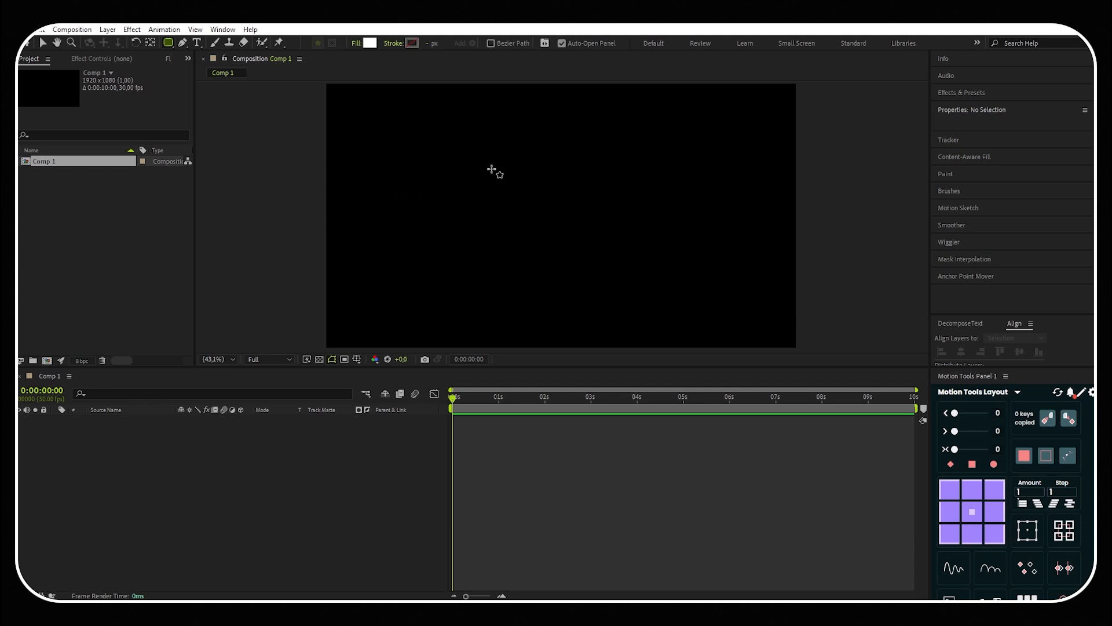
pyautogui.moveTo(492, 169); pyautogui.dragTo(594, 250)
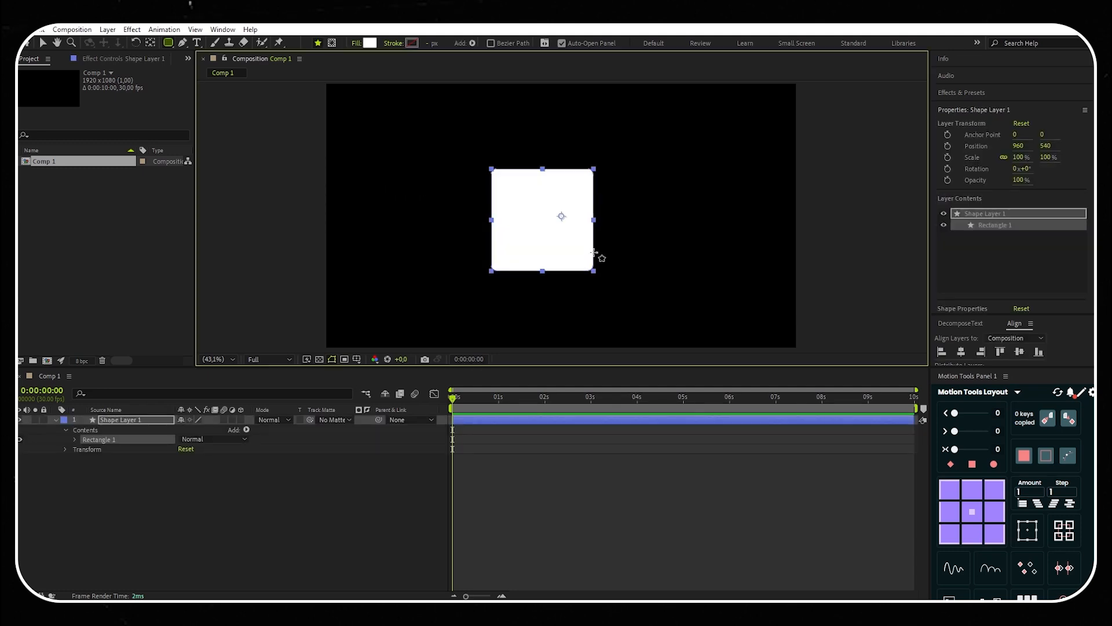
pyautogui.click(75, 439)
pyautogui.click(84, 449)
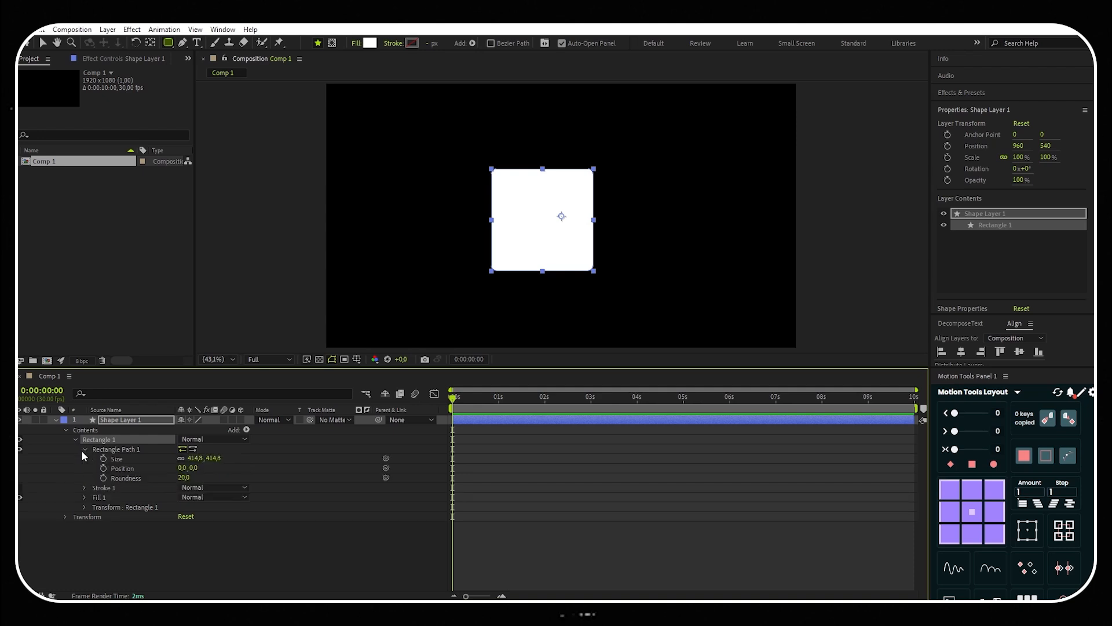
pyautogui.moveTo(184, 478); pyautogui.dragTo(76, 483)
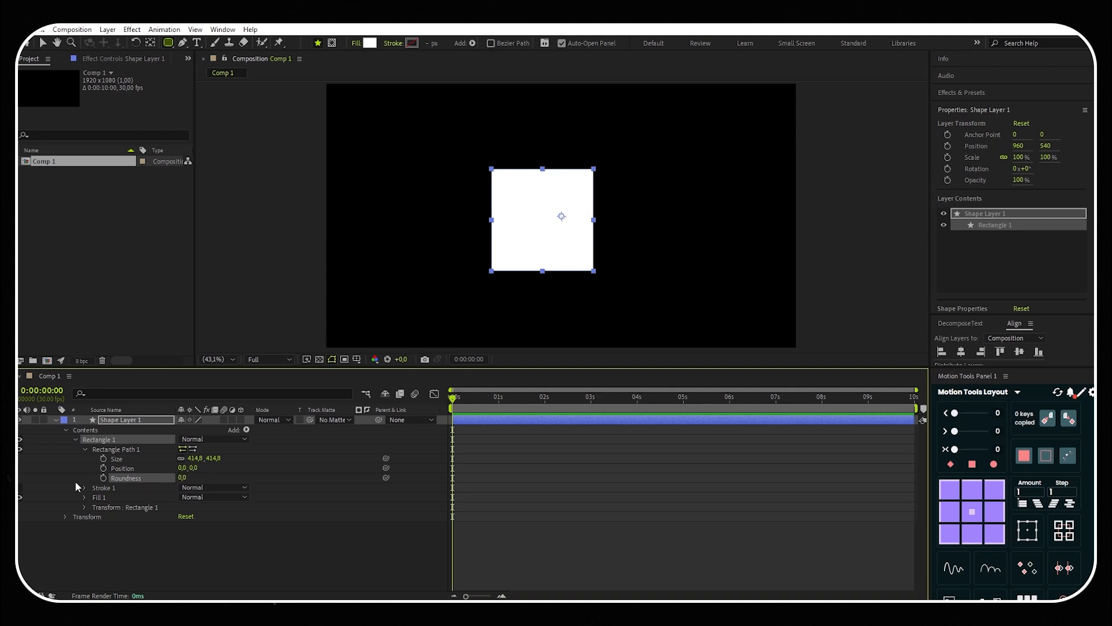
pyautogui.click(75, 482)
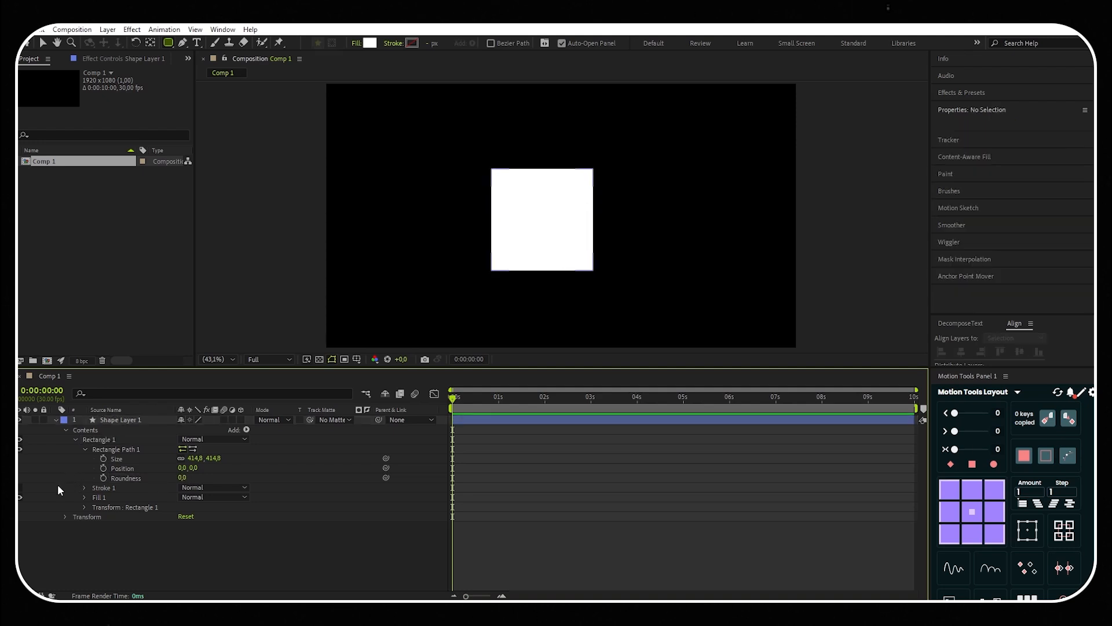
pyautogui.click(120, 419)
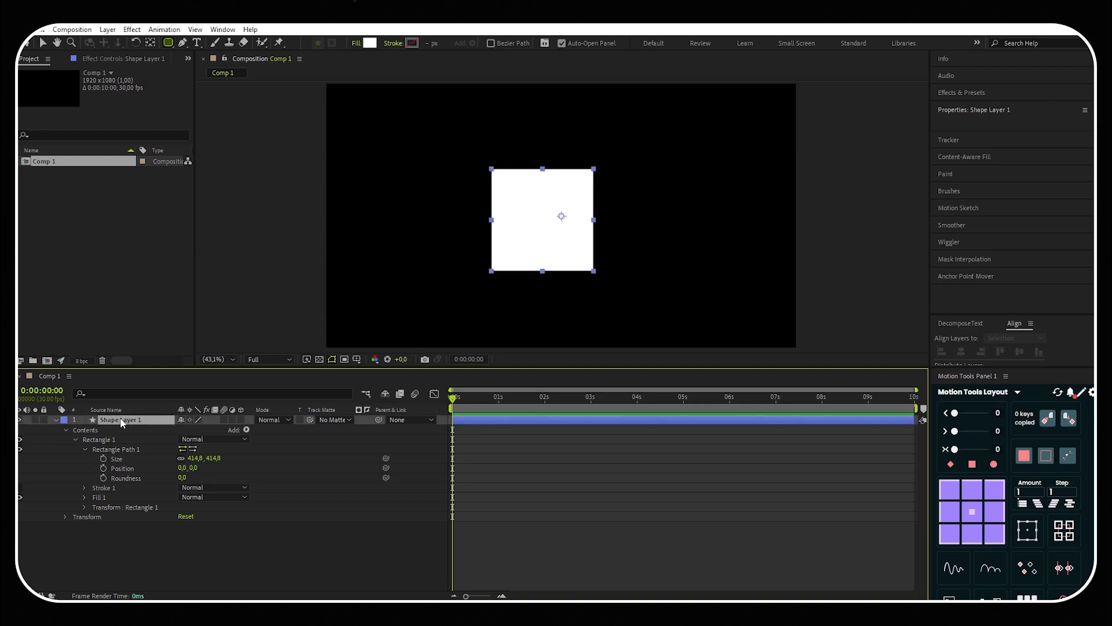
pyautogui.press('Delete')
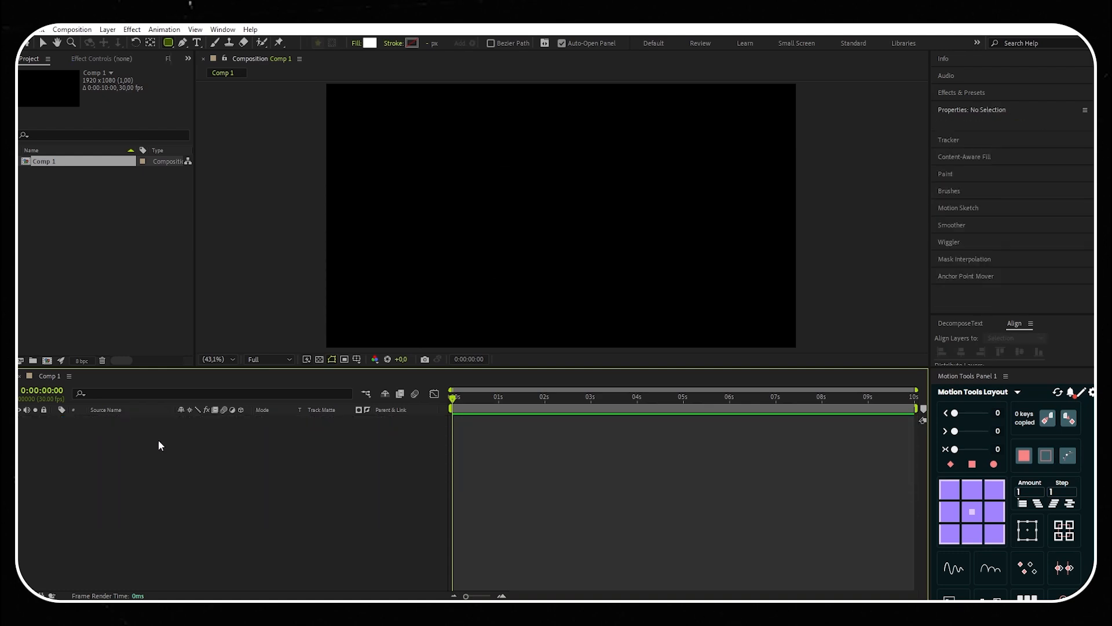
# Draw a white circle with the Ellipse tool, center it in the composition and center its anchor point.
pyautogui.click(169, 41)
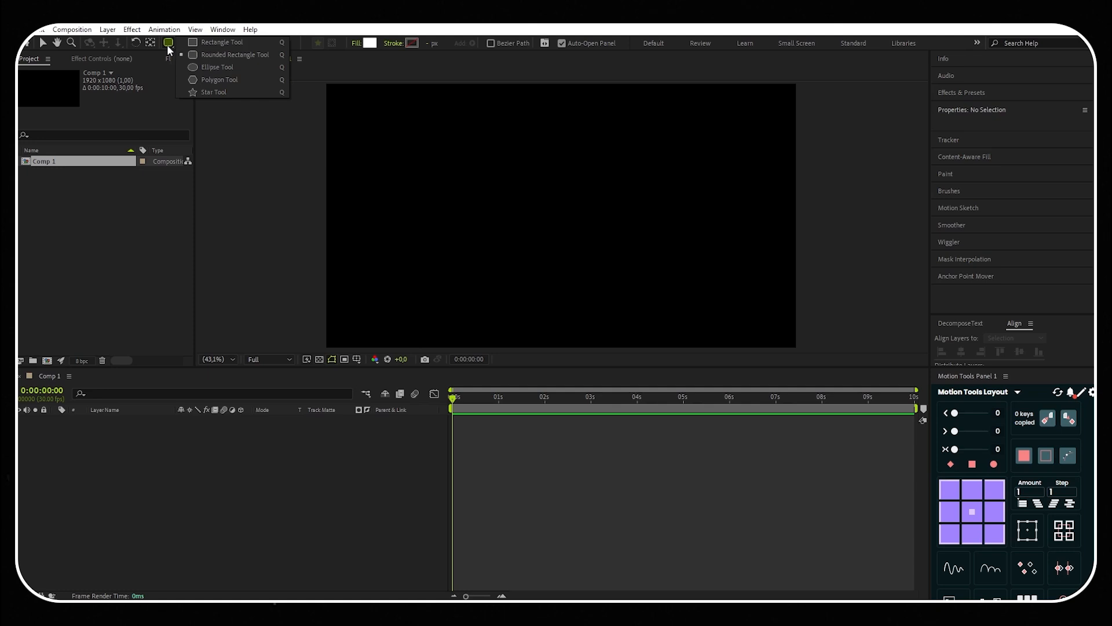
pyautogui.click(219, 66)
pyautogui.moveTo(495, 146); pyautogui.dragTo(635, 264)
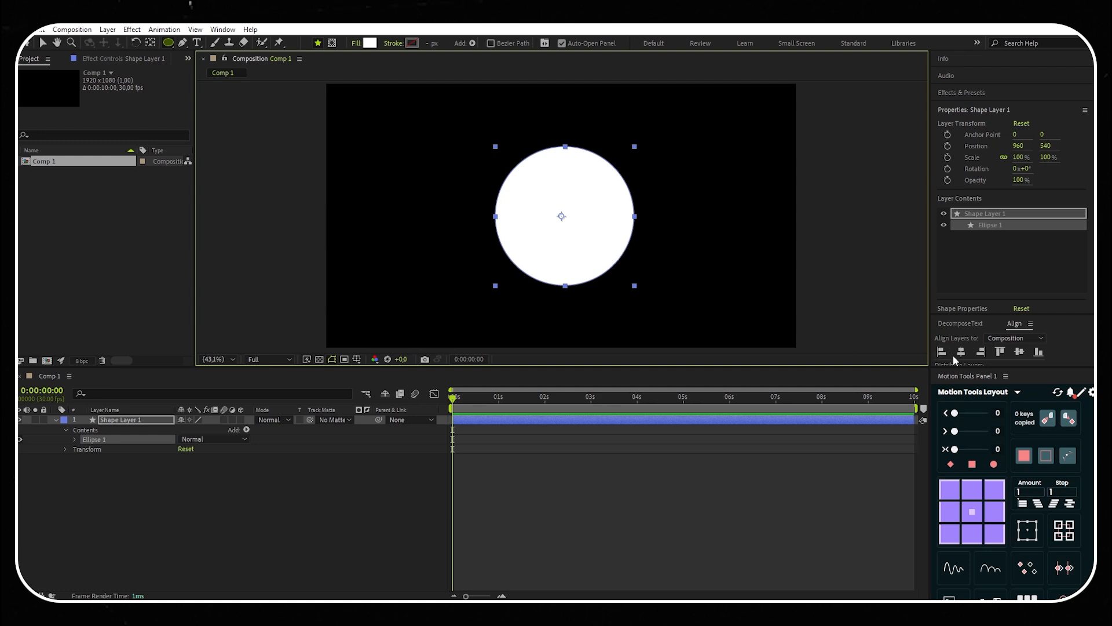
pyautogui.click(962, 352)
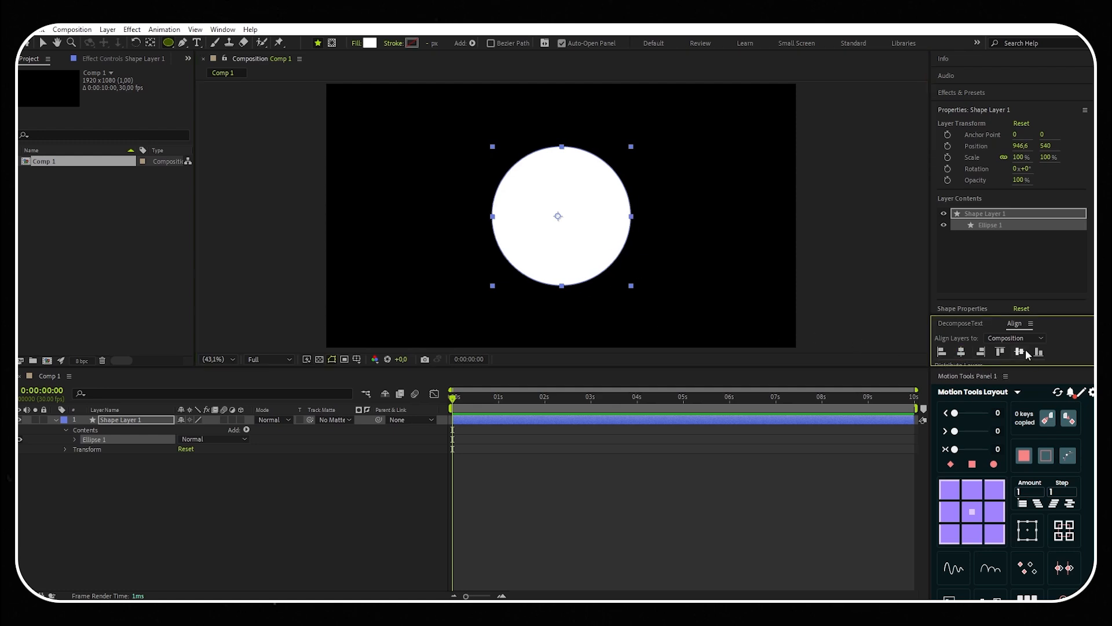
pyautogui.click(974, 511)
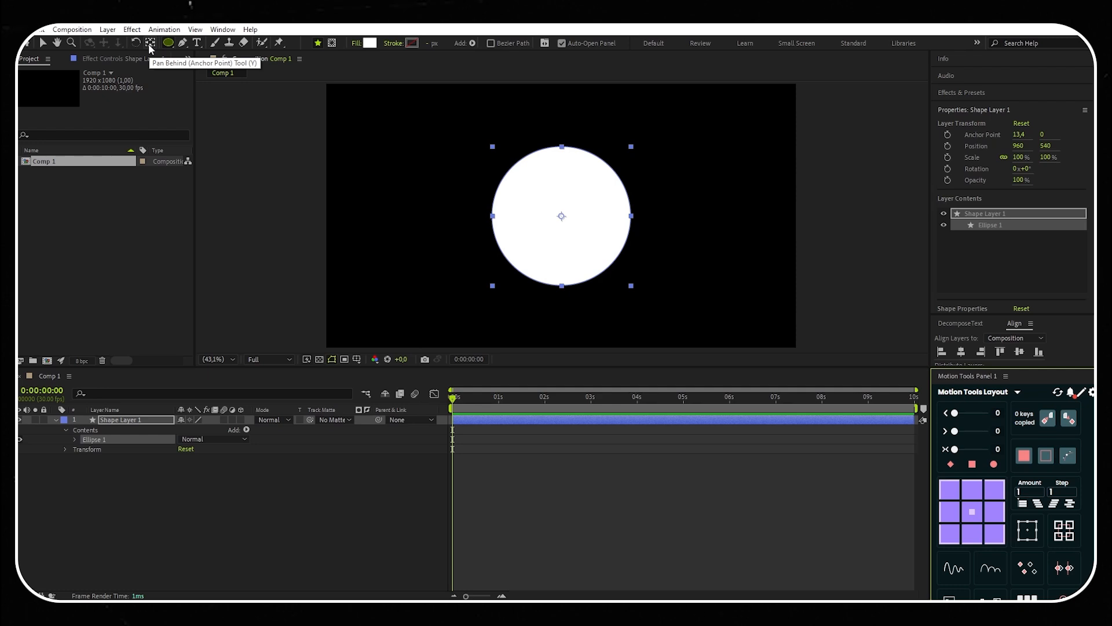
# Rename the circle's shape layer to Cercle 1.
pyautogui.rightClick(126, 420)
pyautogui.click(152, 407)
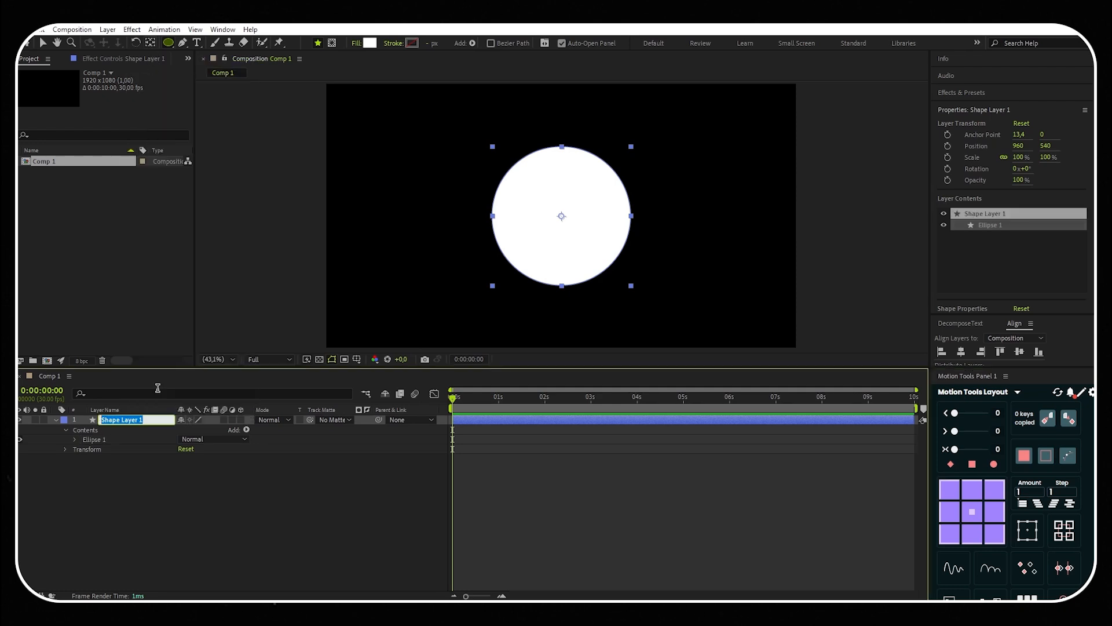
pyautogui.press('BackSpace')
pyautogui.write('Cercle 1')
pyautogui.press('Return')
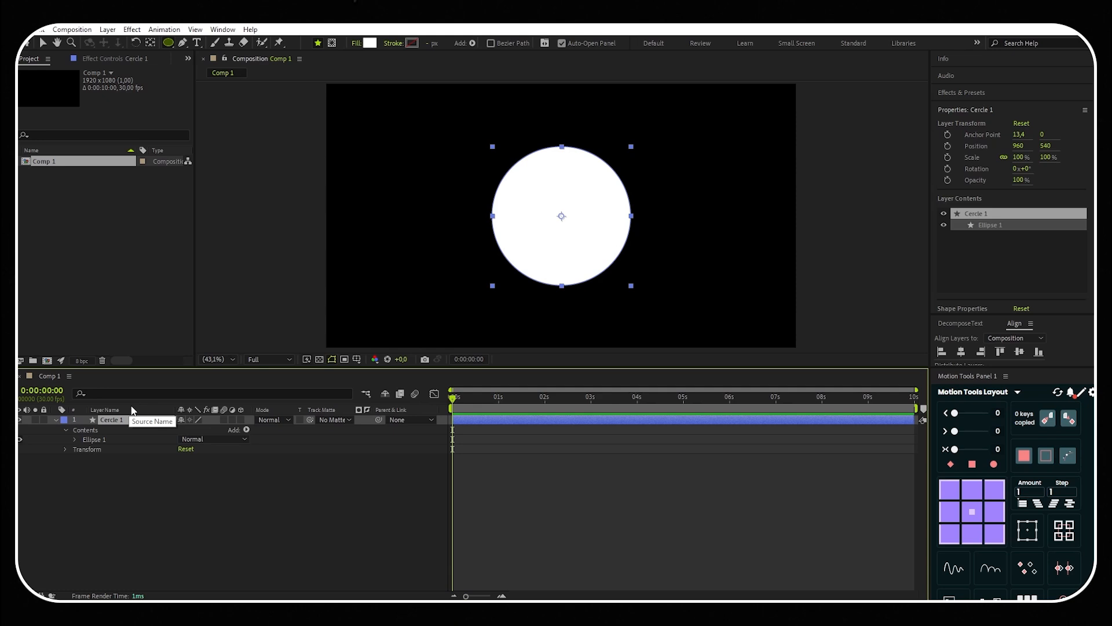
# Draw a separate white square the size of the circle, center it in the composition and center its anchor point.
pyautogui.click(169, 43)
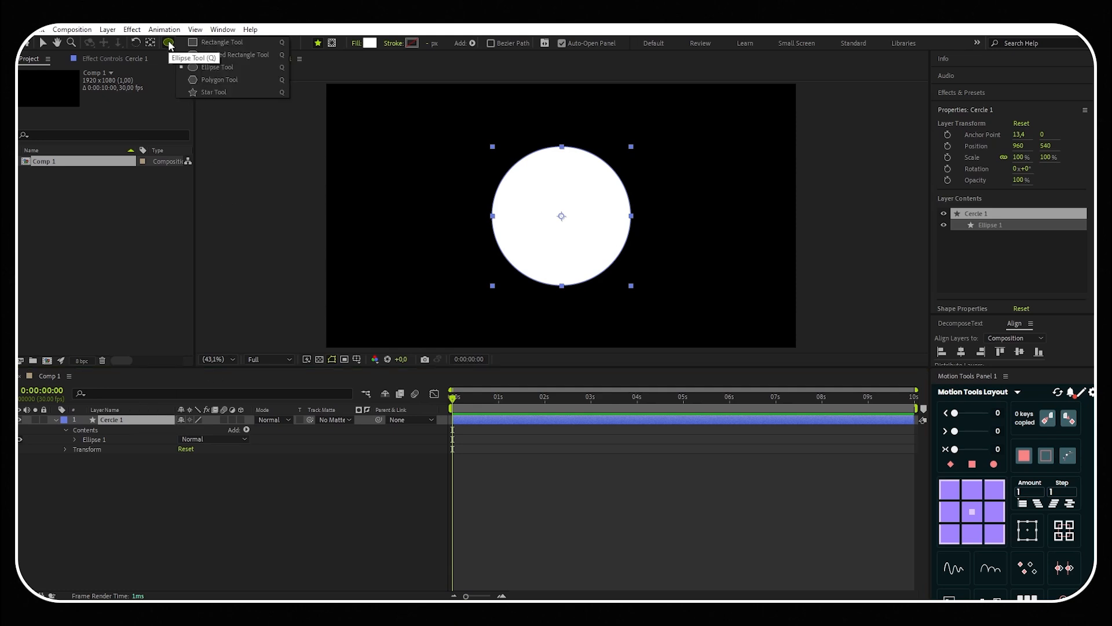
pyautogui.click(219, 42)
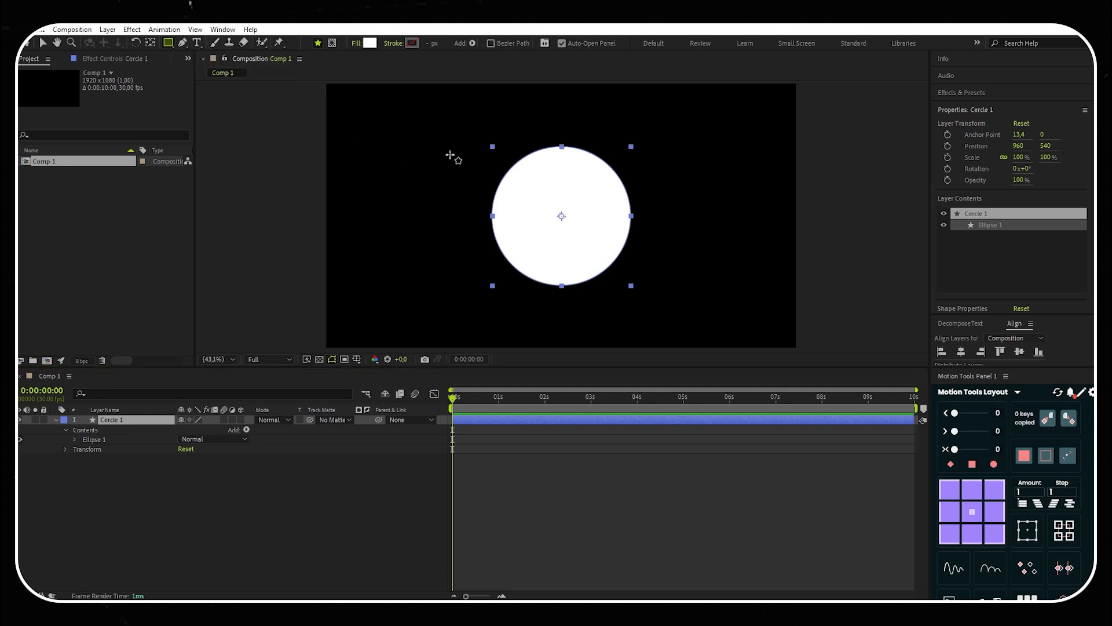
pyautogui.hotkey('ctrl', 'shift', 'a')
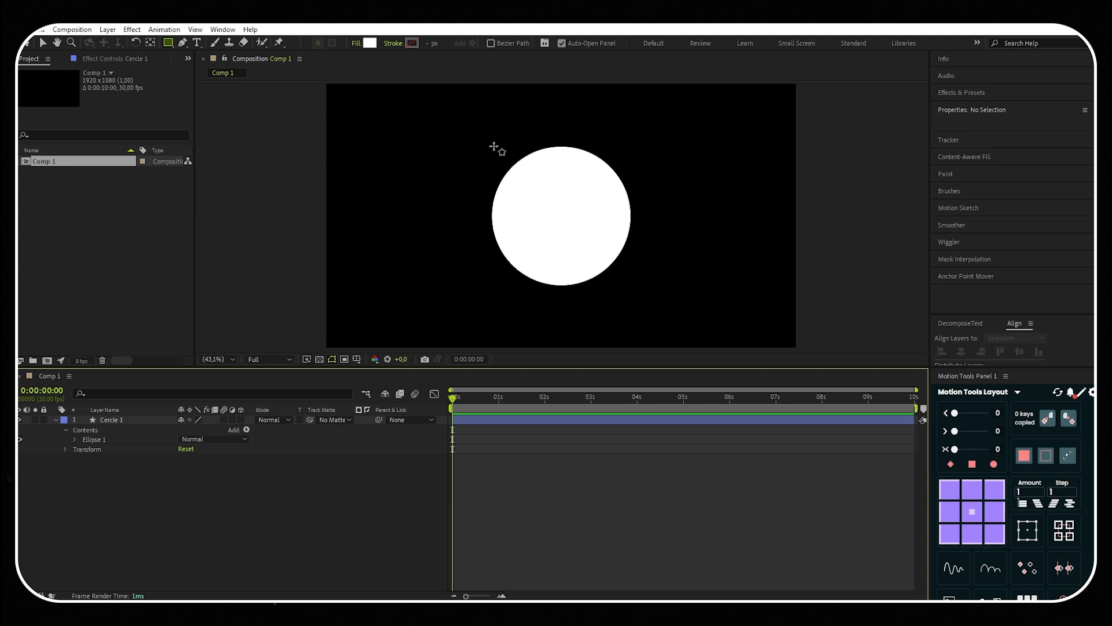
pyautogui.moveTo(493, 146); pyautogui.dragTo(633, 285)
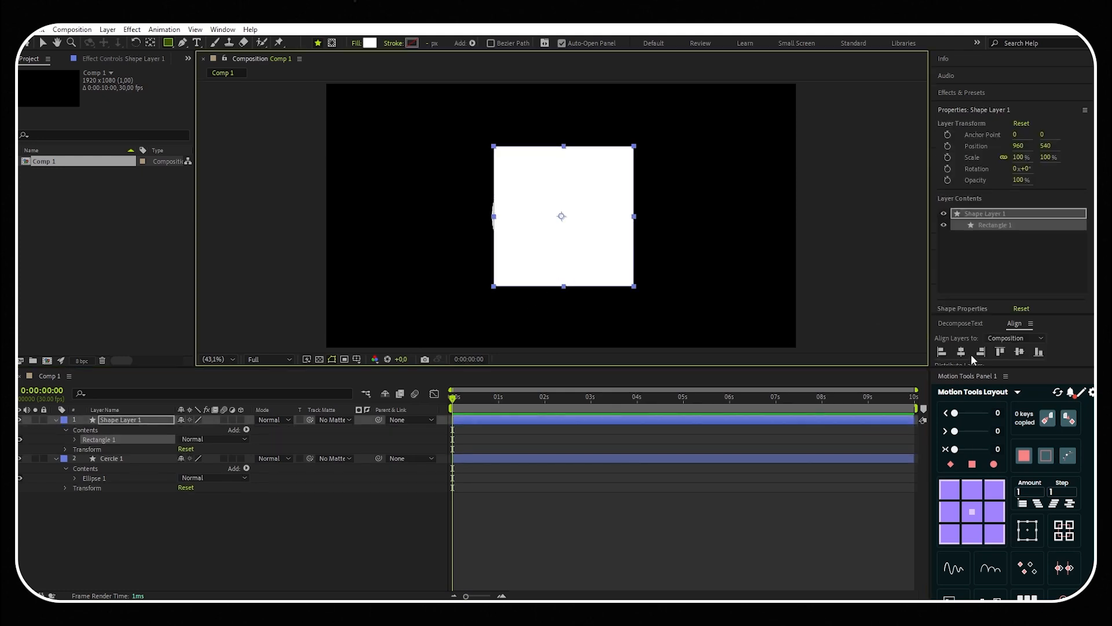
pyautogui.click(962, 351)
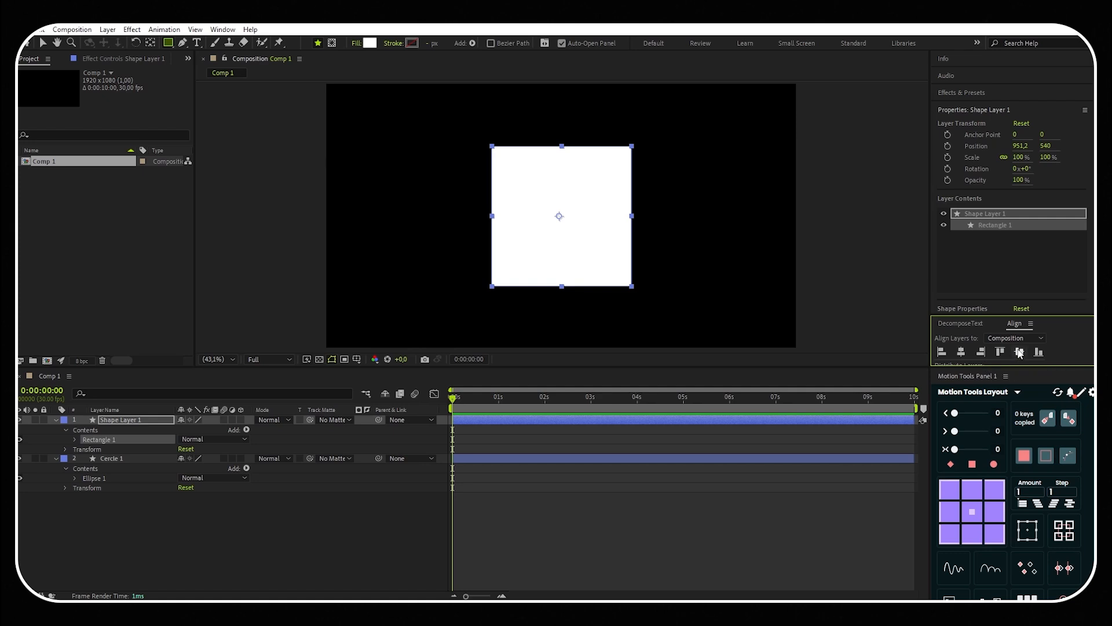
pyautogui.click(972, 512)
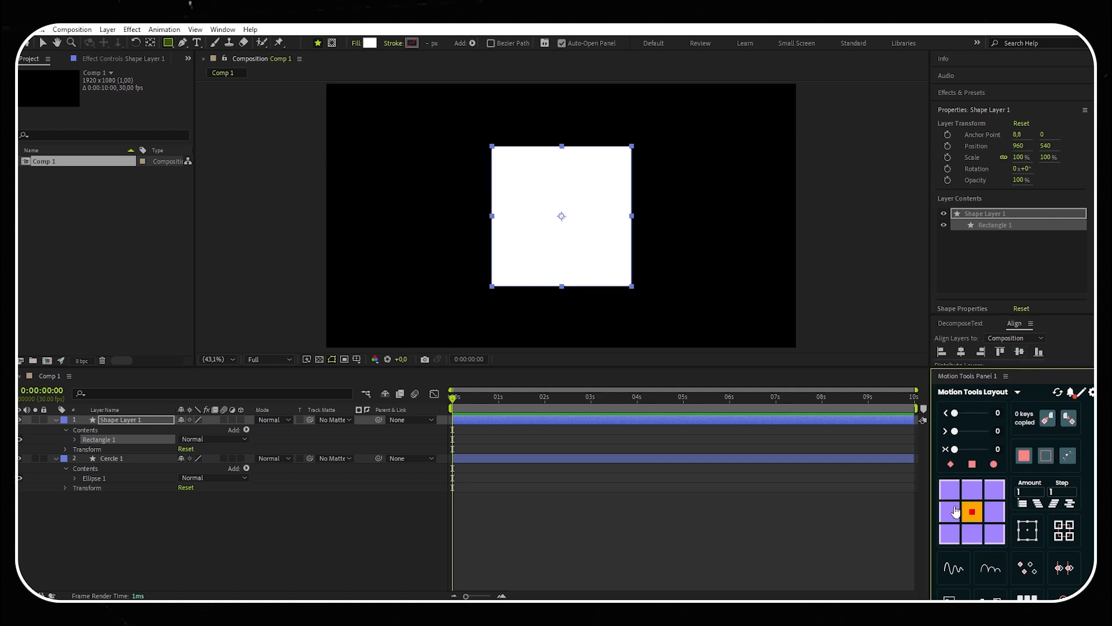
# Rename the square's shape layer to Carré 1.
pyautogui.rightClick(125, 419)
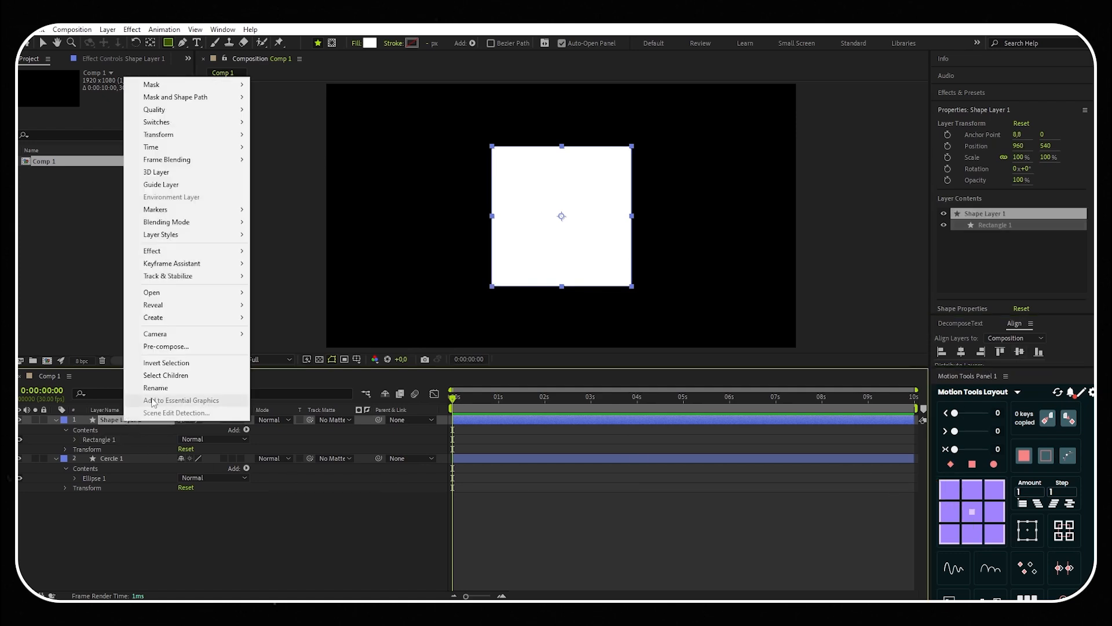
pyautogui.click(154, 391)
pyautogui.press('BackSpace')
pyautogui.write('Cr')
pyautogui.press('BackSpace')
pyautogui.write('arré 1')
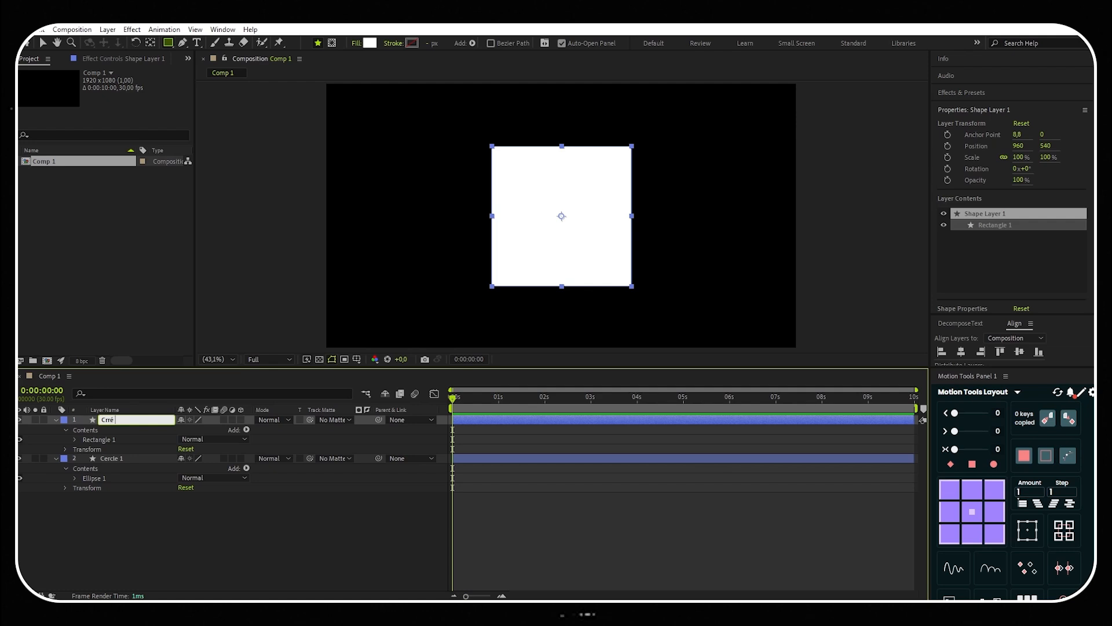
pyautogui.press('Return')
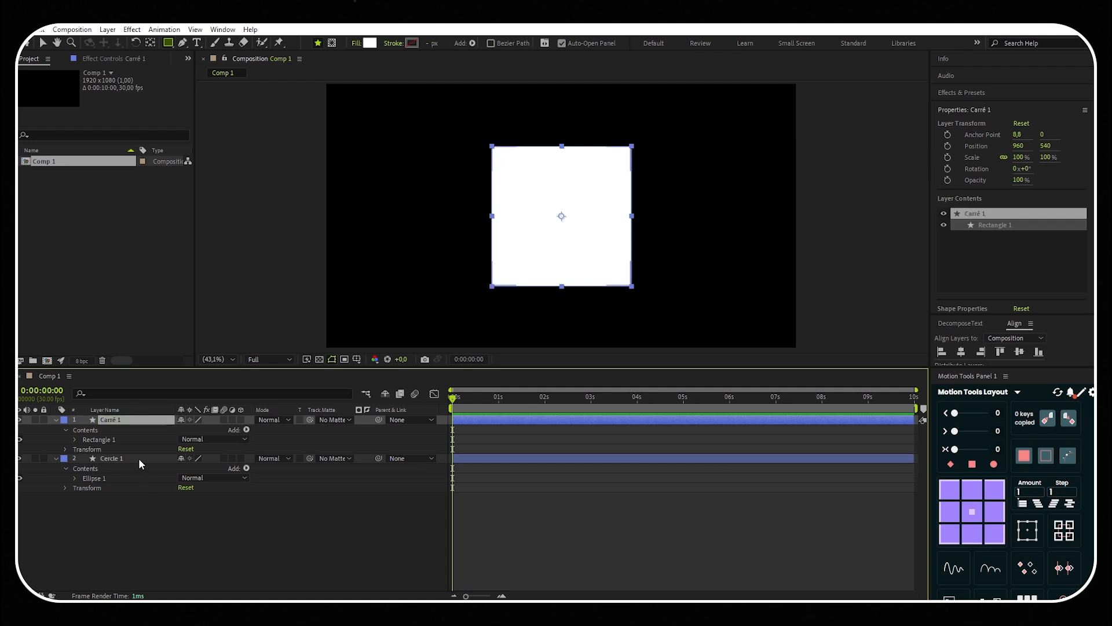
# Create Scale keyframes at 100% for both Carré 1 and Cercle 1 and place them at 1 second.
pyautogui.click(138, 458)
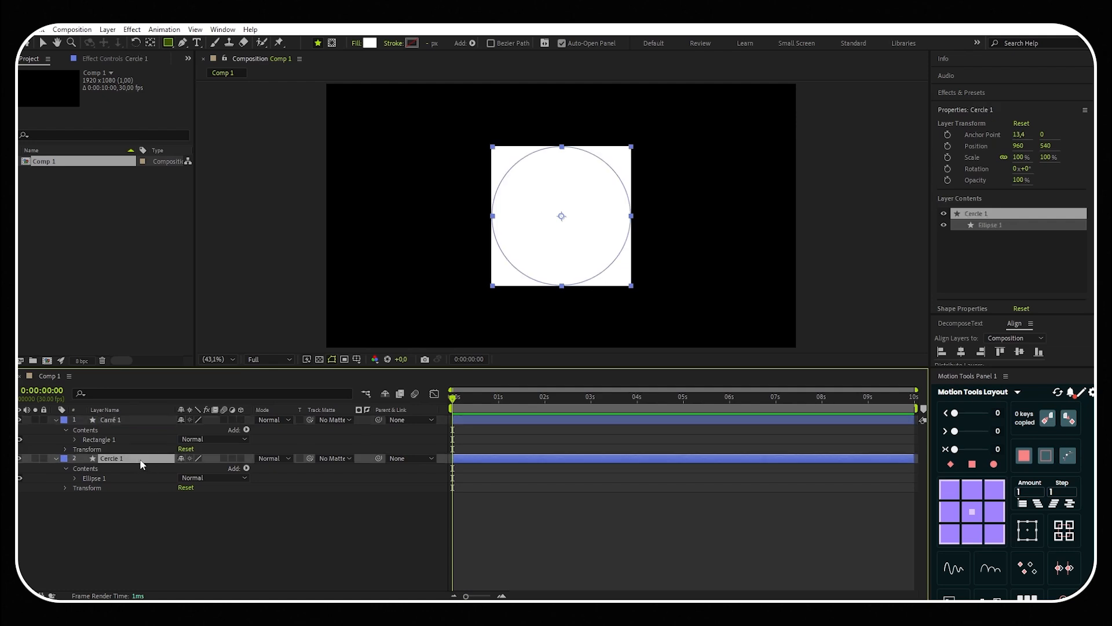
pyautogui.keyDown('shift'); pyautogui.click(138, 418); pyautogui.keyUp('shift')
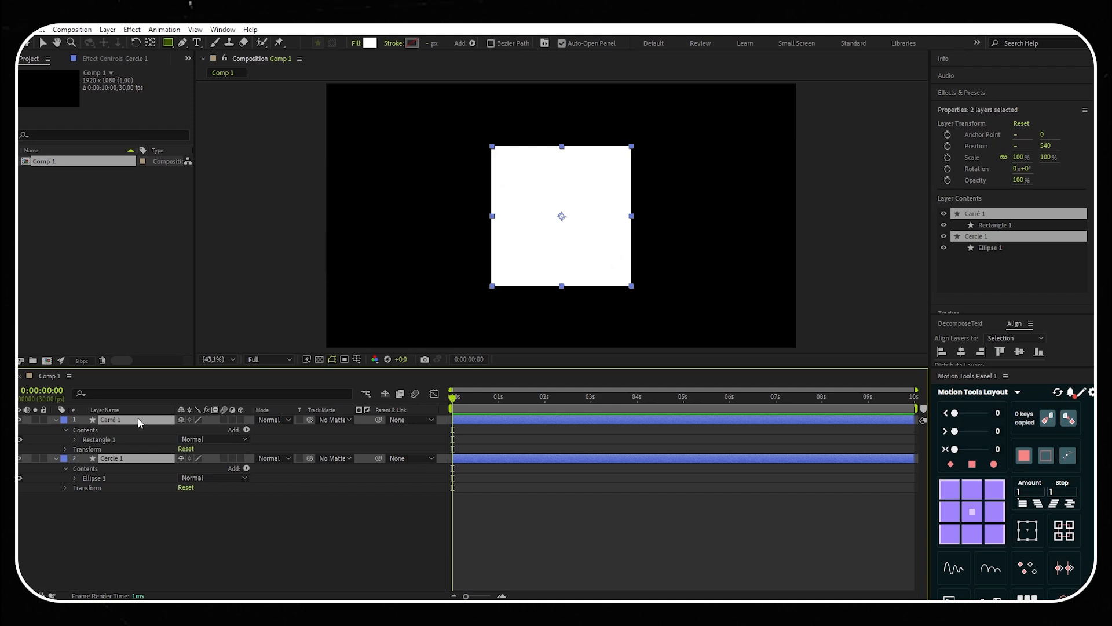
pyautogui.press('s')
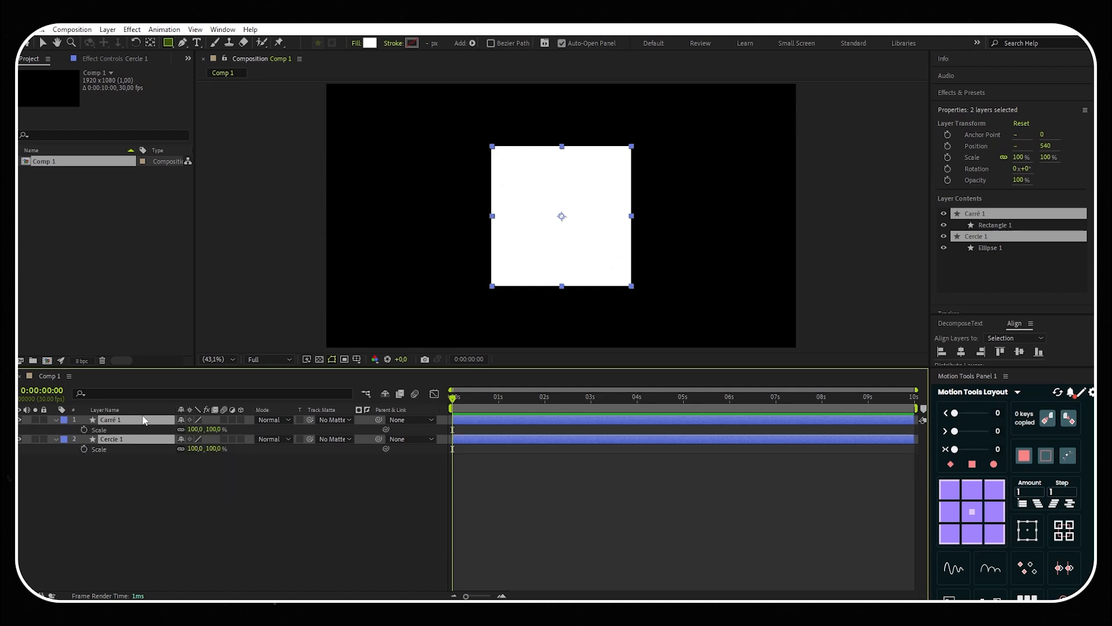
pyautogui.click(84, 429)
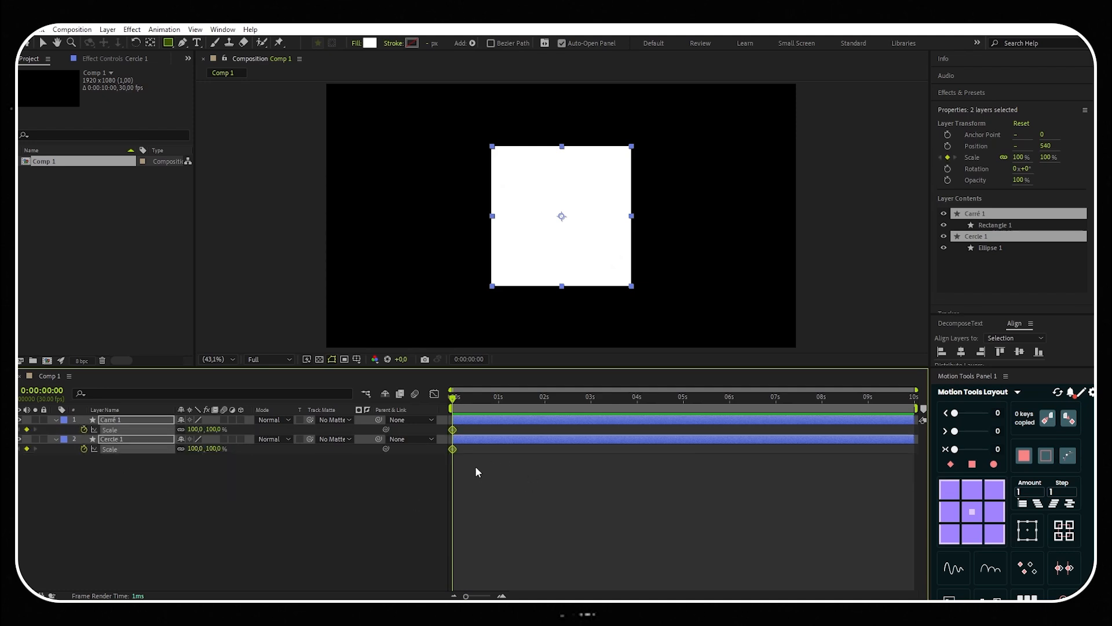
pyautogui.moveTo(452, 429); pyautogui.dragTo(498, 431)
# Add Scale keyframes of 0% at 0:00:02:21 on both shape layers.
pyautogui.moveTo(453, 398); pyautogui.dragTo(576, 404)
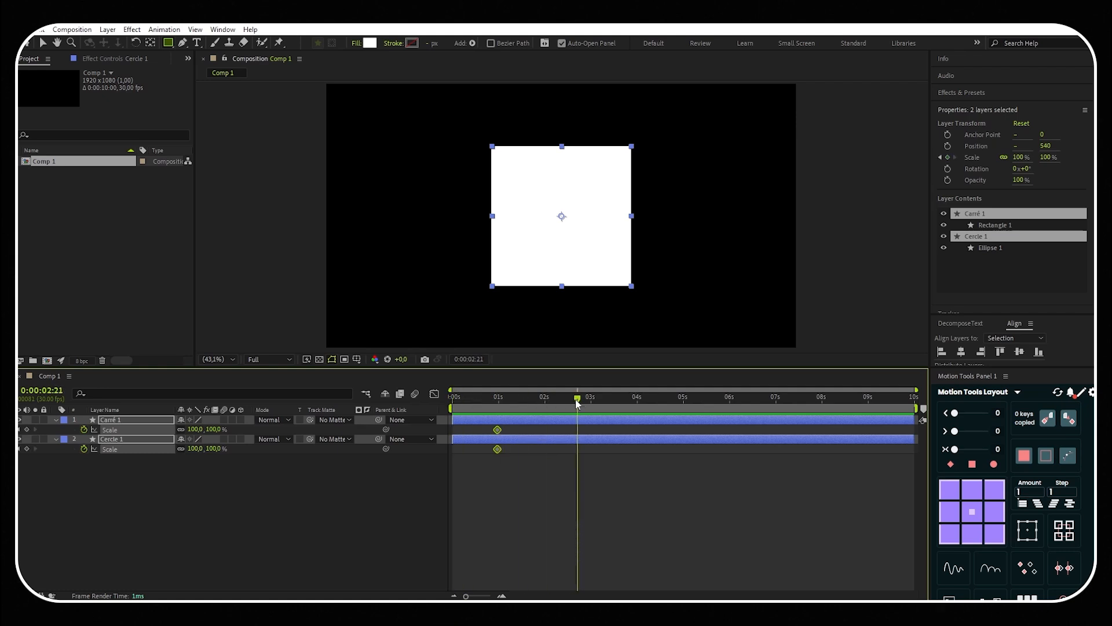
pyautogui.click(215, 449)
pyautogui.write('0')
pyautogui.press('Return')
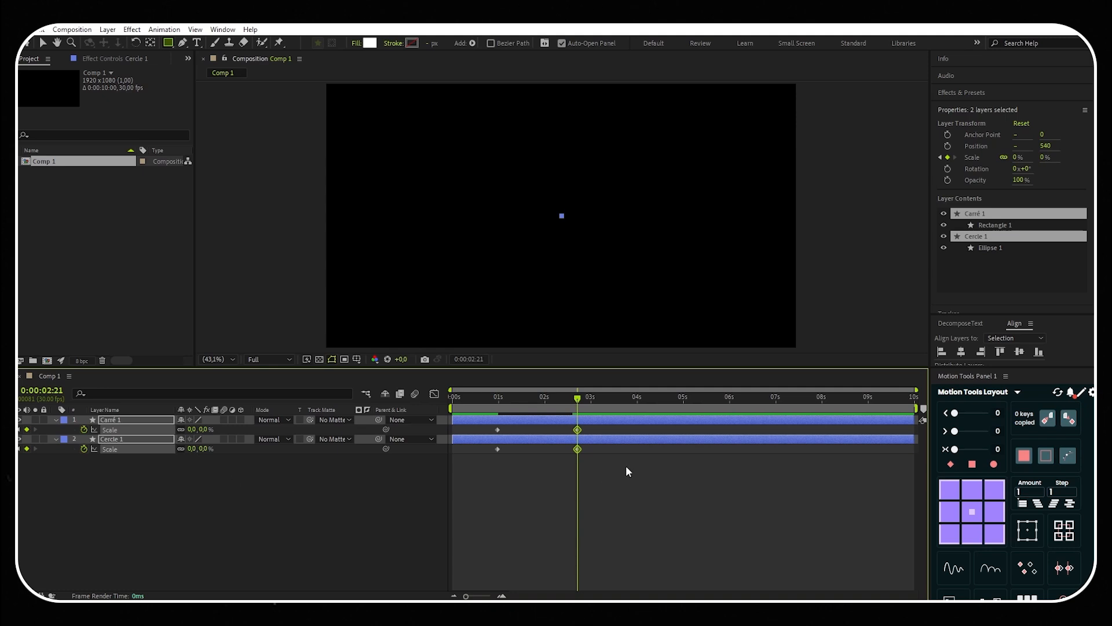
# Preview the shrinking animation of both shapes from the first Scale keyframe at 1 second.
pyautogui.moveTo(578, 399); pyautogui.dragTo(497, 401)
pyautogui.press('space')
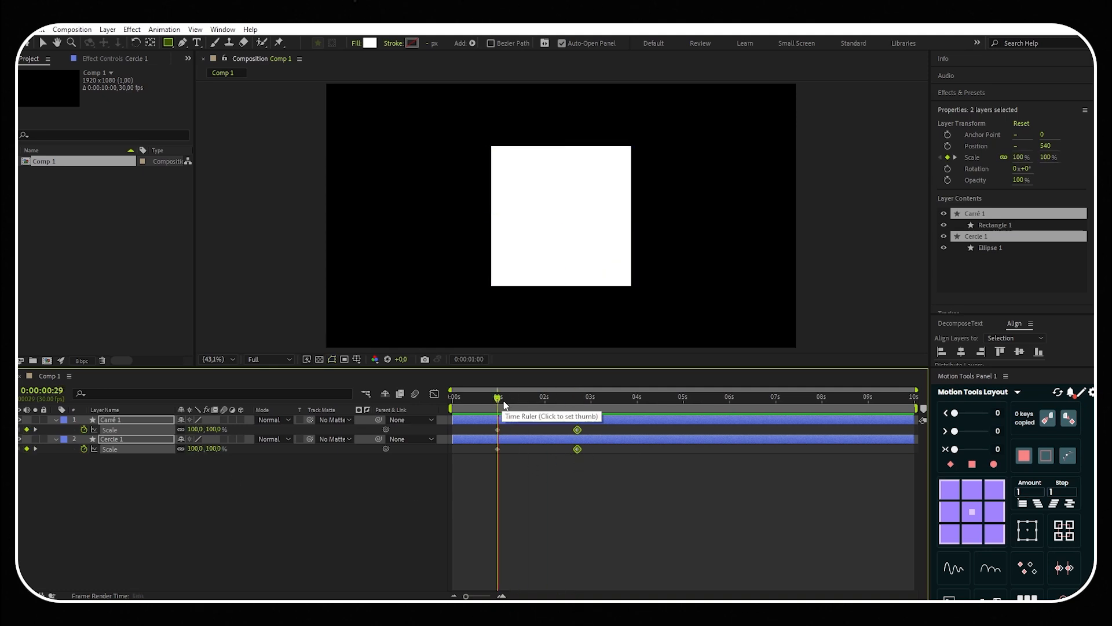
pyautogui.press('space')
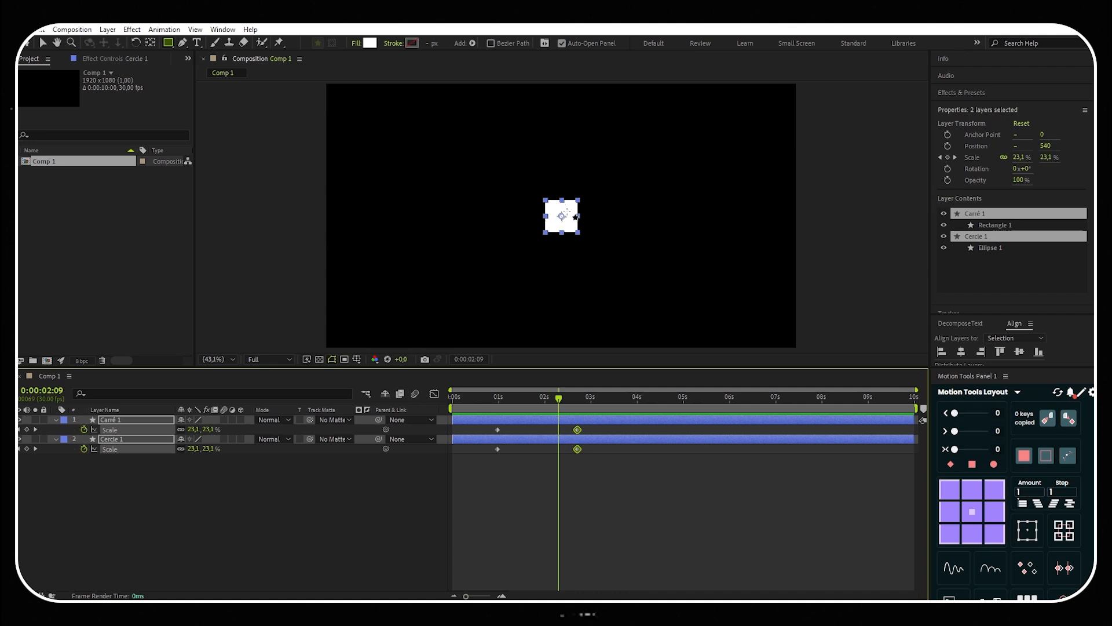
# Apply Easy Ease to all Scale keyframes of both layers and reshape their speed curve in the Graph Editor.
pyautogui.moveTo(610, 460); pyautogui.dragTo(464, 429)
pyautogui.press('F9')
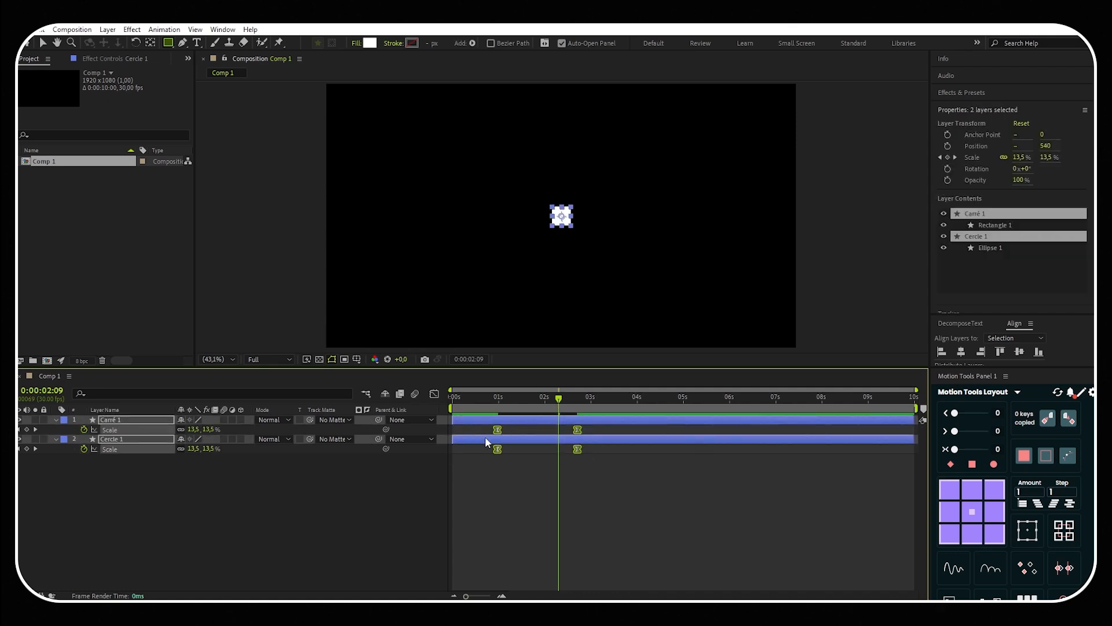
pyautogui.click(434, 393)
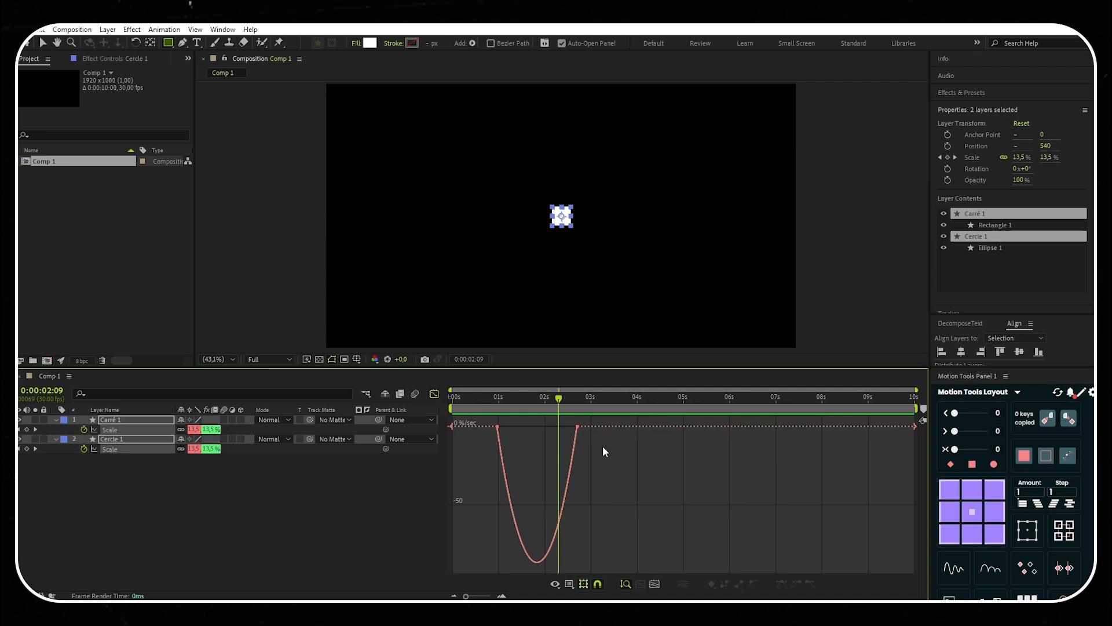
pyautogui.moveTo(602, 445); pyautogui.dragTo(536, 435)
pyautogui.click(434, 393)
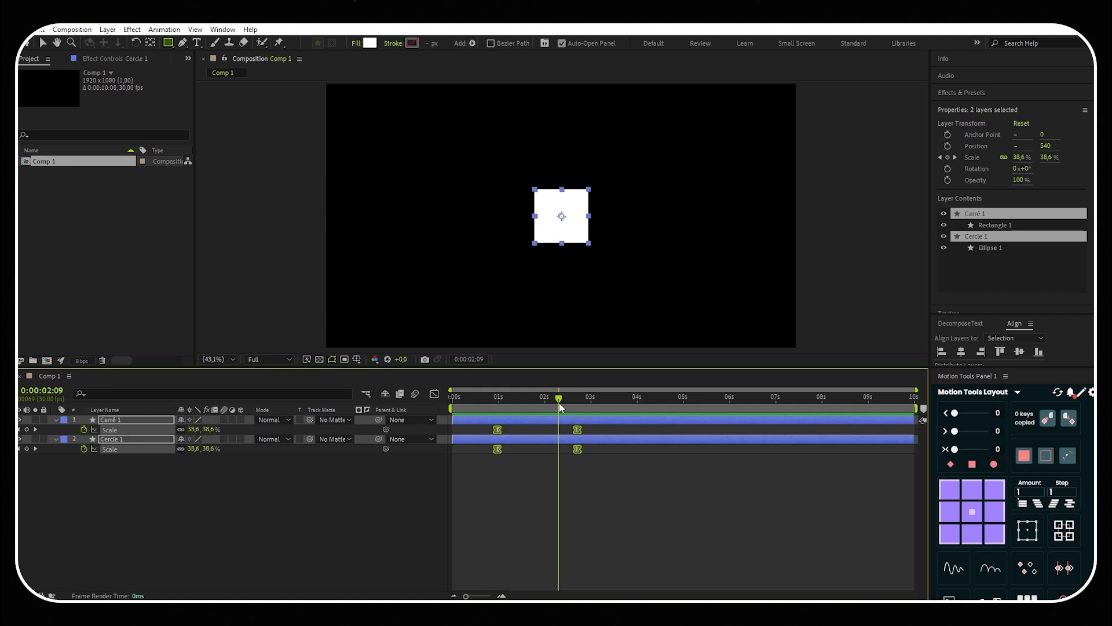
# Play back the eased scale animation starting from 0:00:00:15.
pyautogui.click(490, 398)
pyautogui.moveTo(489, 400); pyautogui.dragTo(476, 400)
pyautogui.press('space')
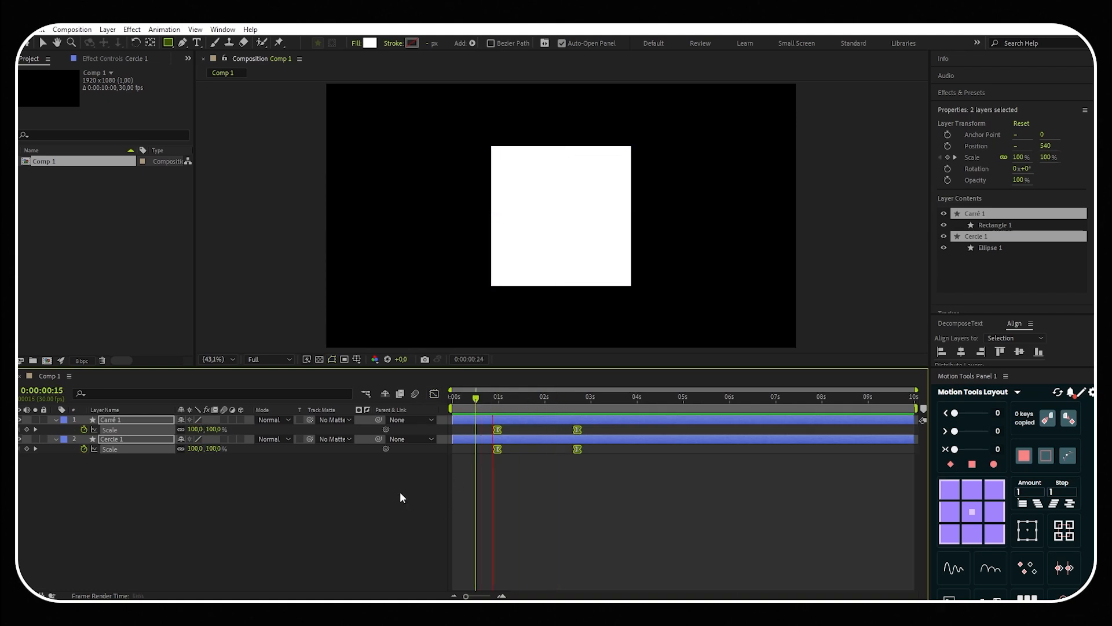
# Replay the eased shrinking animation of both shapes until past the last Scale keyframes.
pyautogui.press('space')
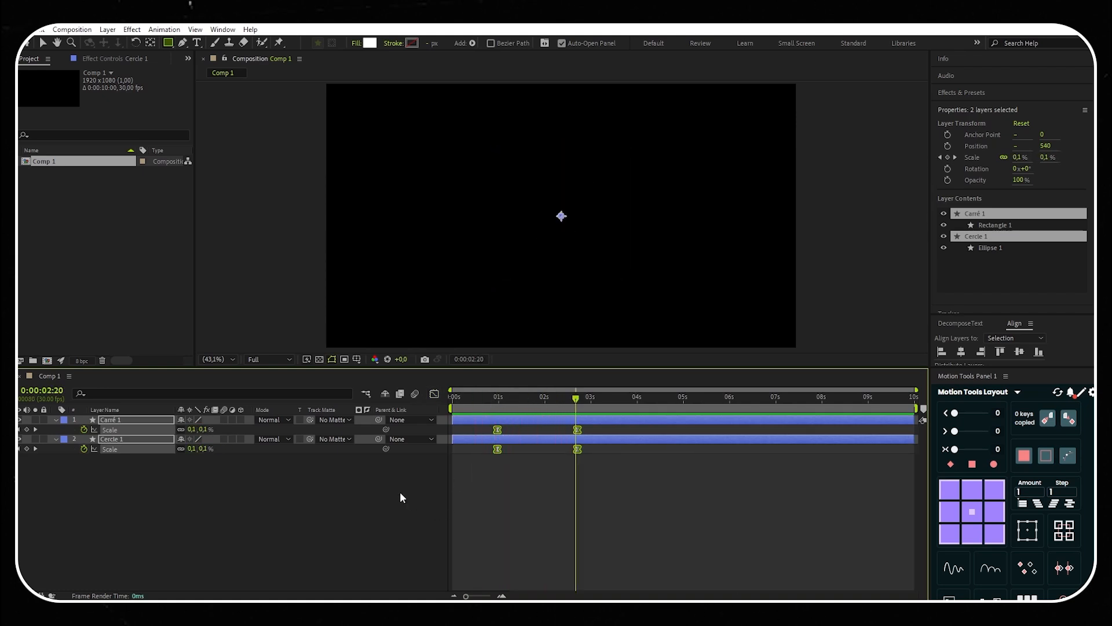
pyautogui.press('space')
pyautogui.press('space')
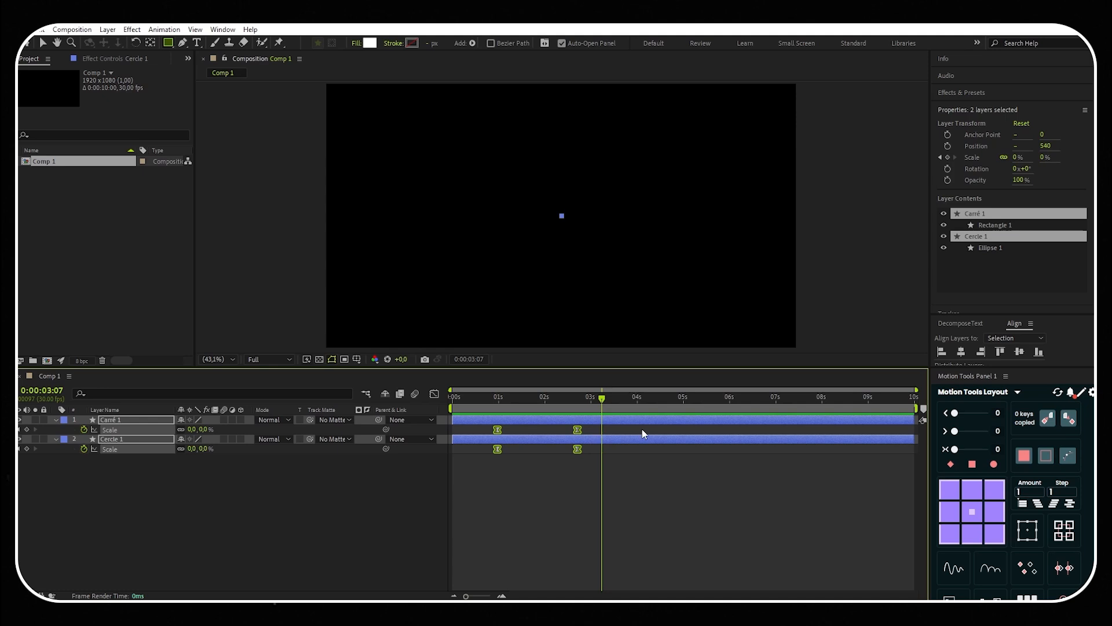
# Select both Scale keyframes of the Carré 1 layer and time-reverse them.
pyautogui.moveTo(641, 432); pyautogui.dragTo(464, 432)
pyautogui.rightClick(497, 432)
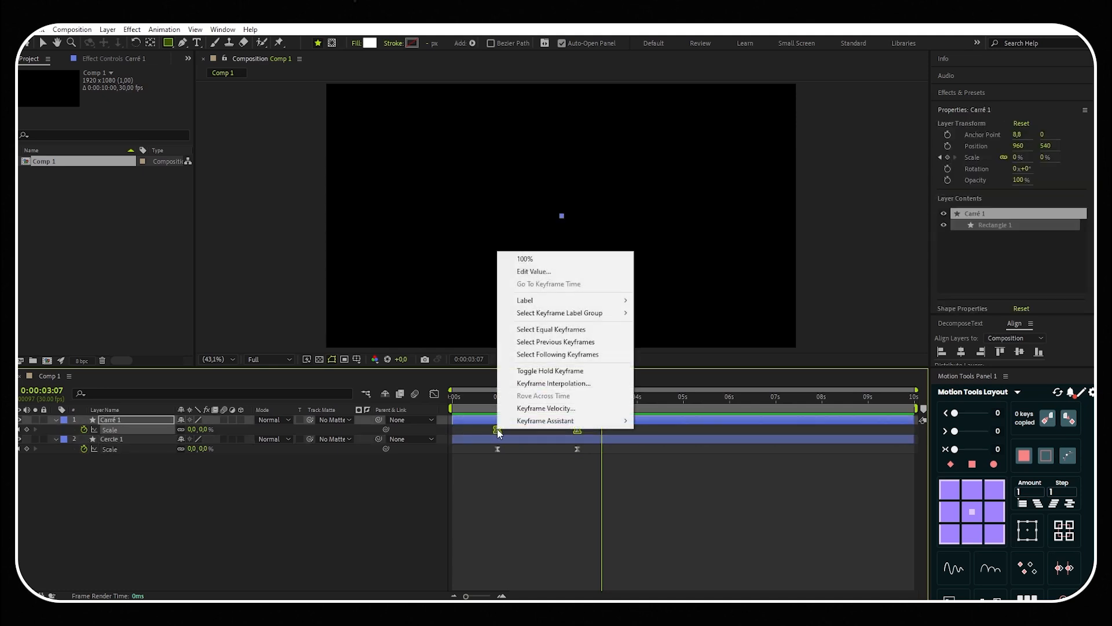
pyautogui.moveTo(535, 425)
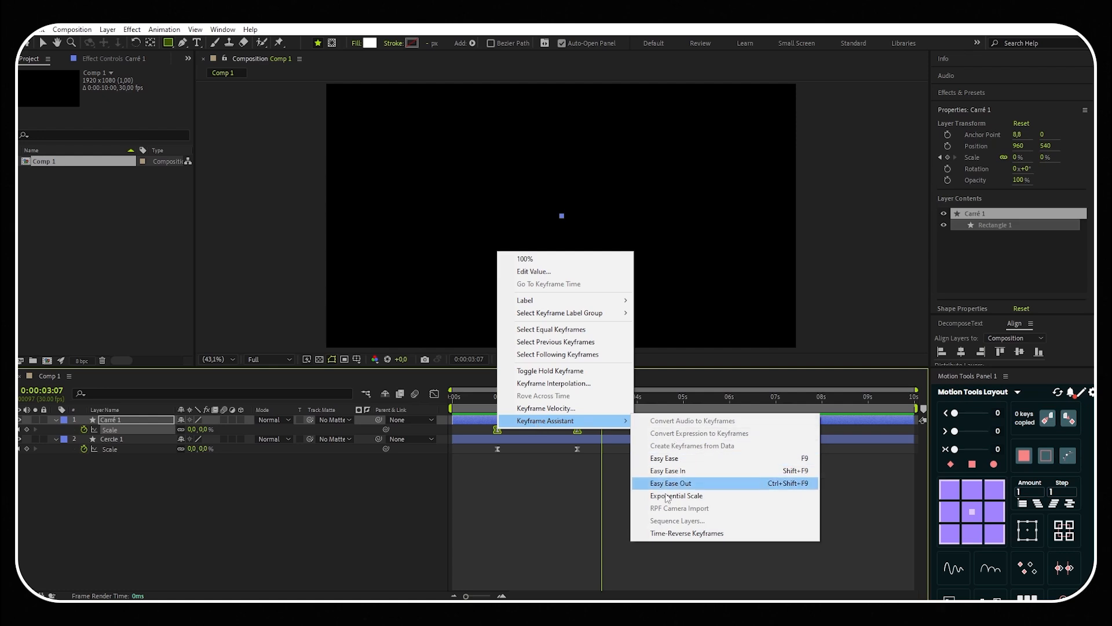
pyautogui.click(664, 533)
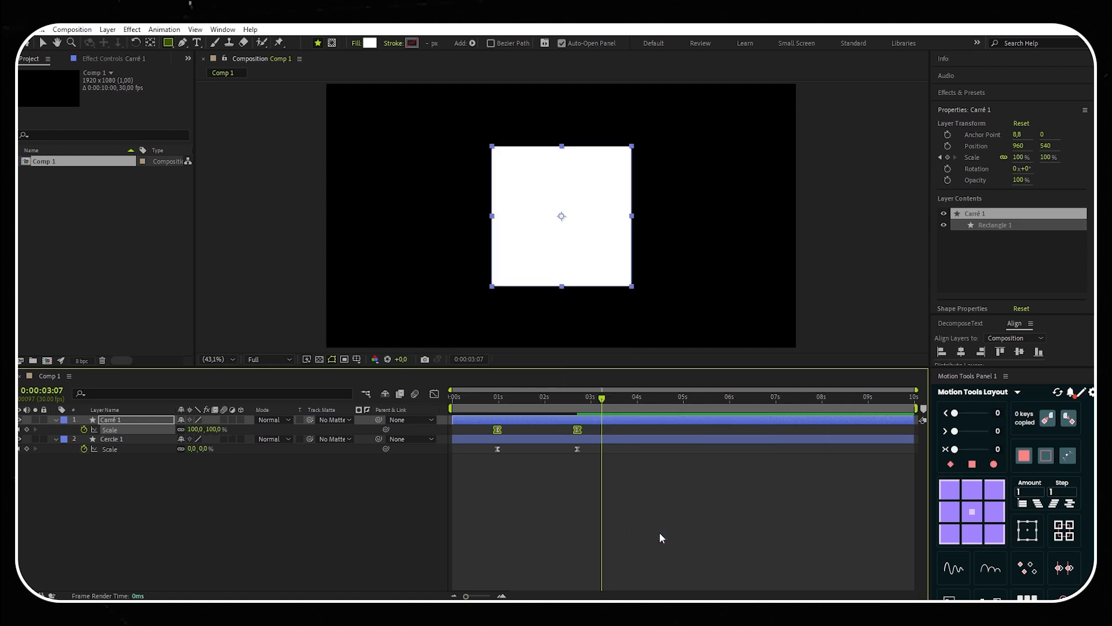
# Preview the circle-to-square change from the start and move the last Scale keyframes of both layers earlier to 0:00:02:07.
pyautogui.moveTo(600, 397); pyautogui.dragTo(395, 468)
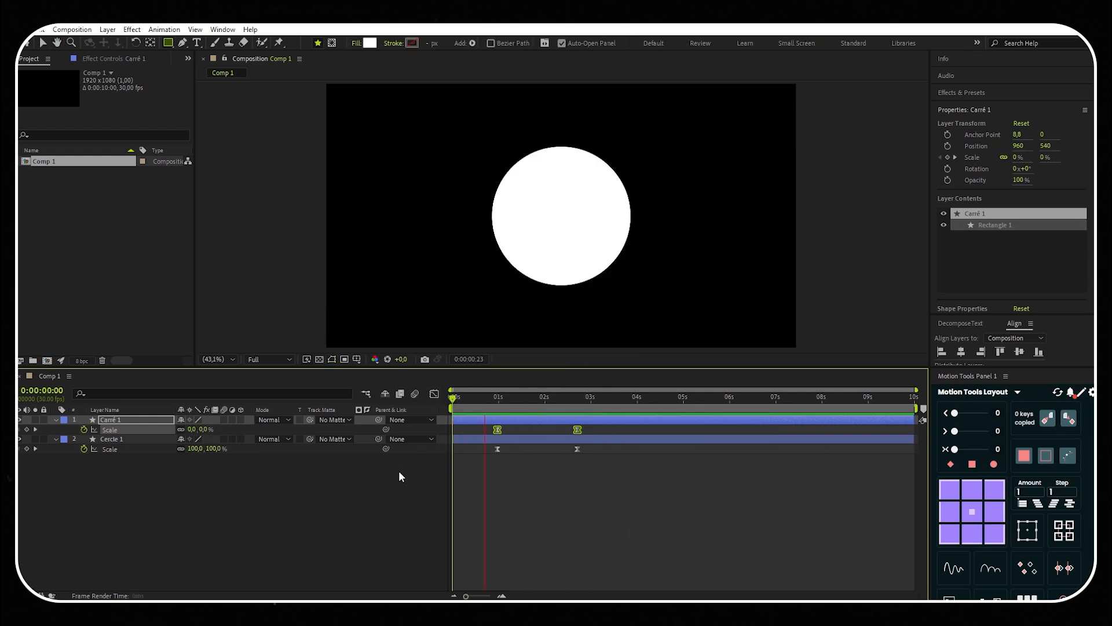
pyautogui.press('space')
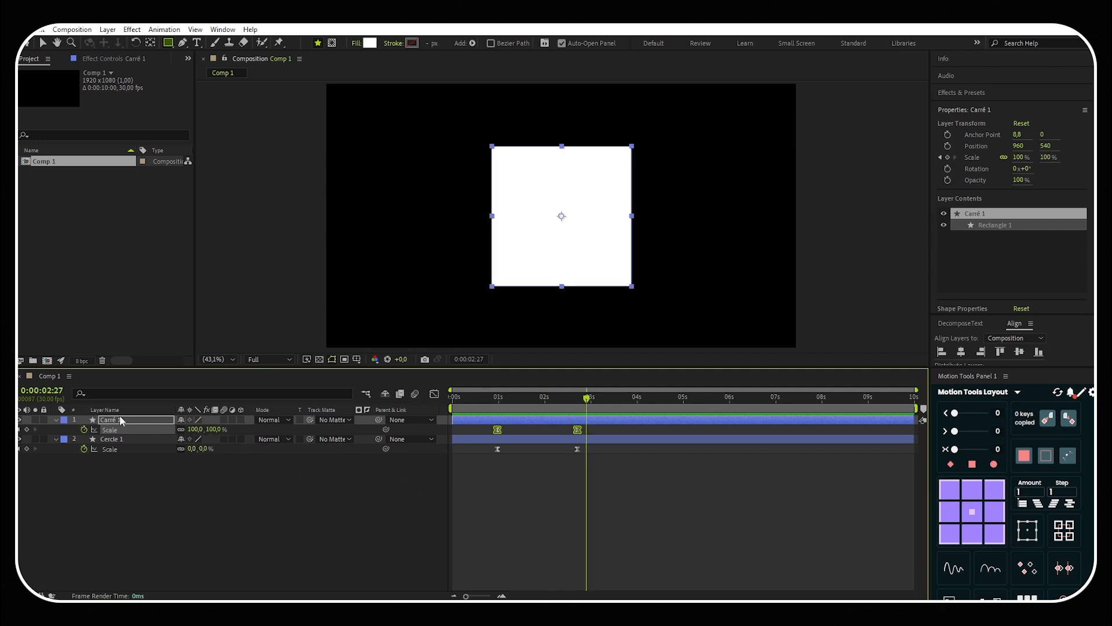
pyautogui.press('space')
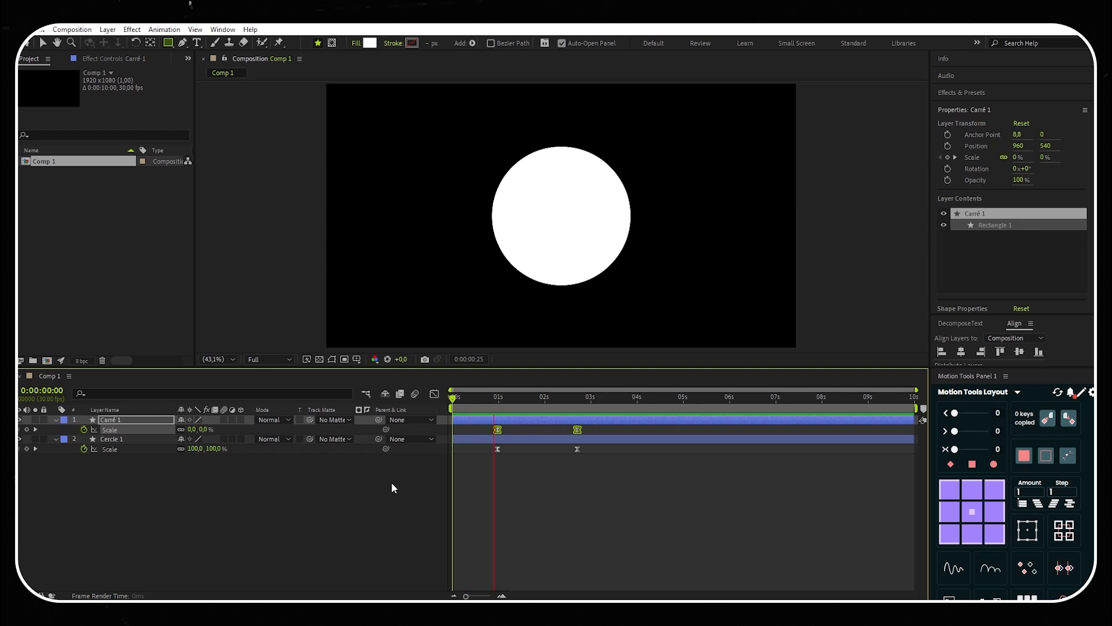
pyautogui.press('space')
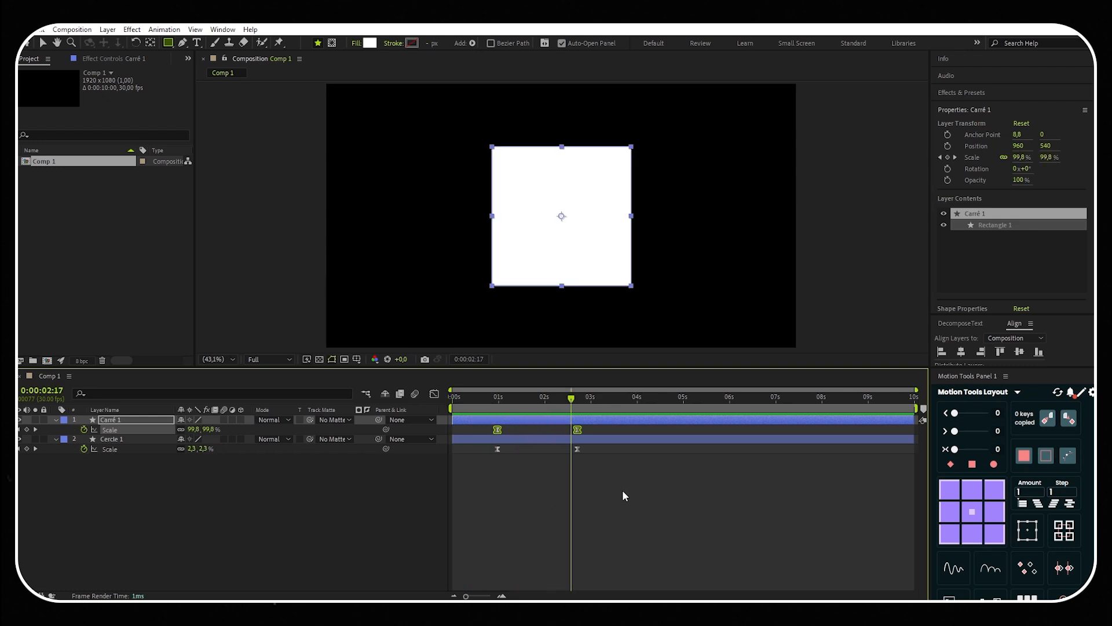
pyautogui.moveTo(605, 483); pyautogui.dragTo(556, 432)
pyautogui.click(542, 476)
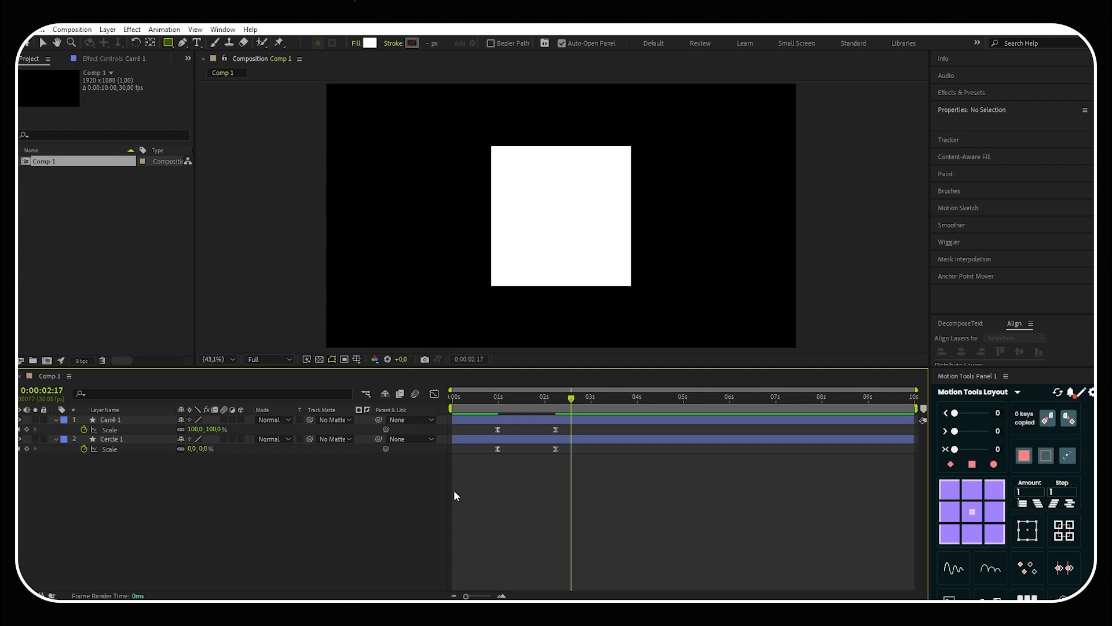
# Add a new adjustment layer above the two shape layers.
pyautogui.rightClick(163, 472)
pyautogui.moveTo(240, 336)
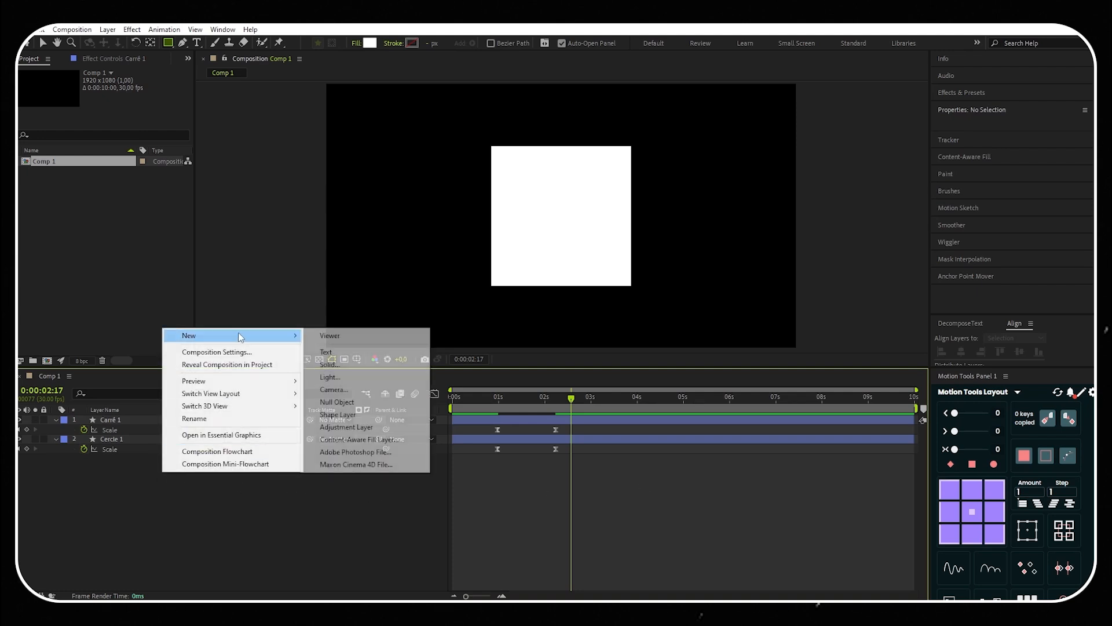
pyautogui.click(353, 427)
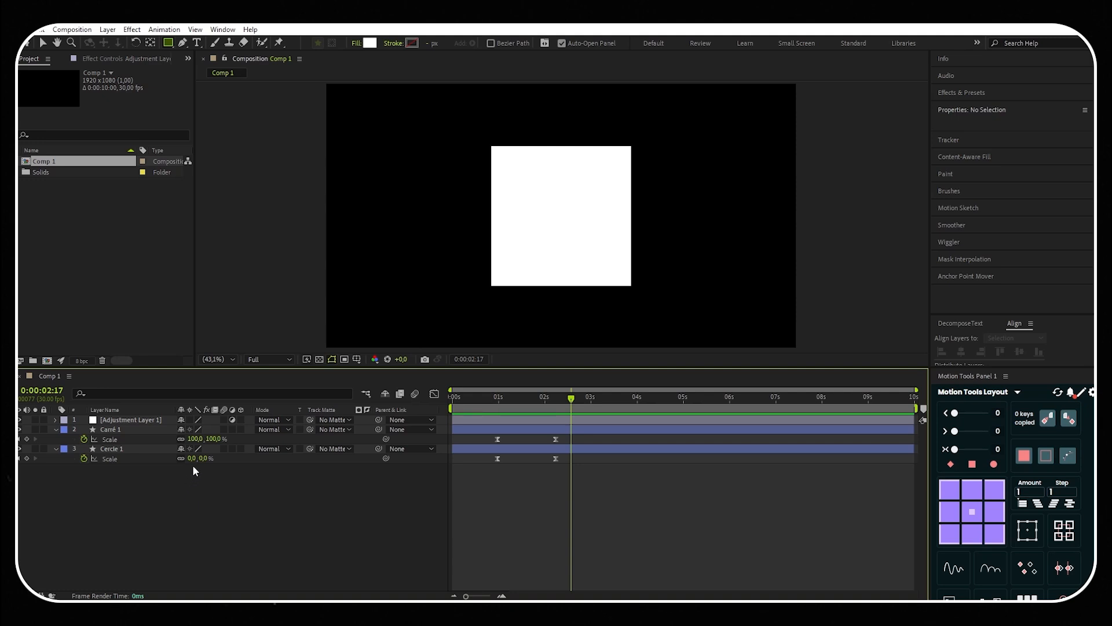
pyautogui.click(108, 30)
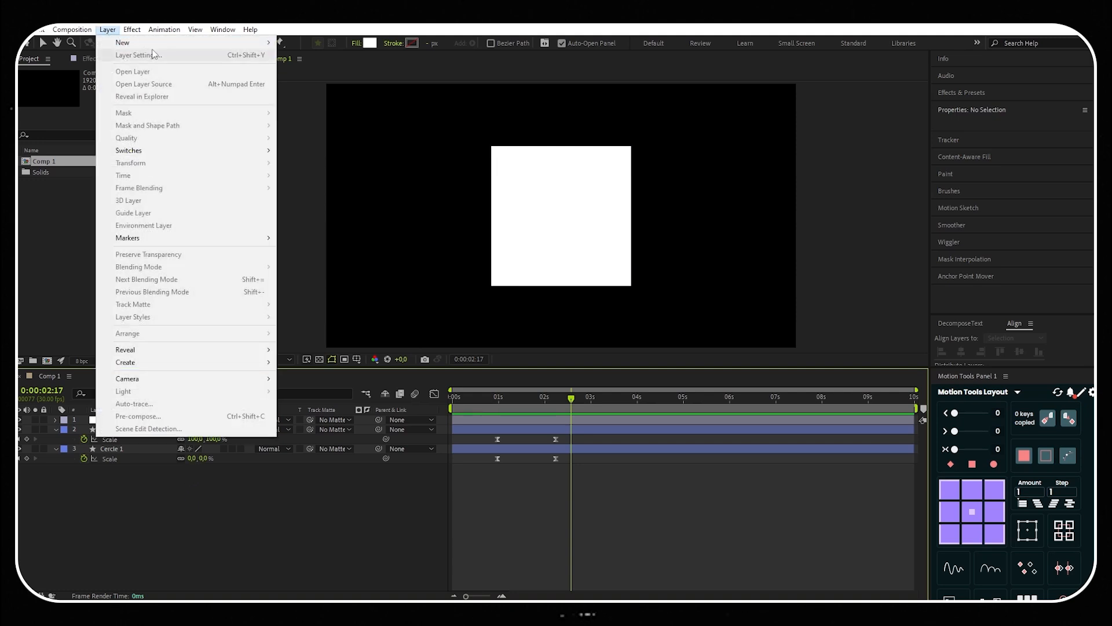
pyautogui.moveTo(153, 45)
pyautogui.click(593, 448)
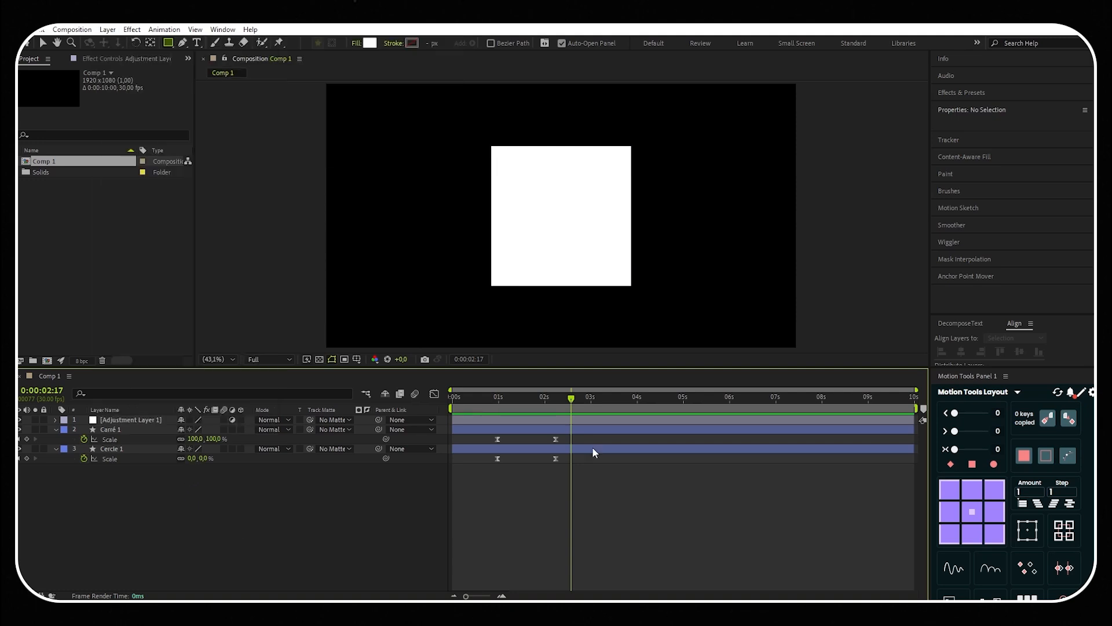
# Search the effects for "rough" and apply Roughen Edges to the adjustment layer.
pyautogui.click(961, 92)
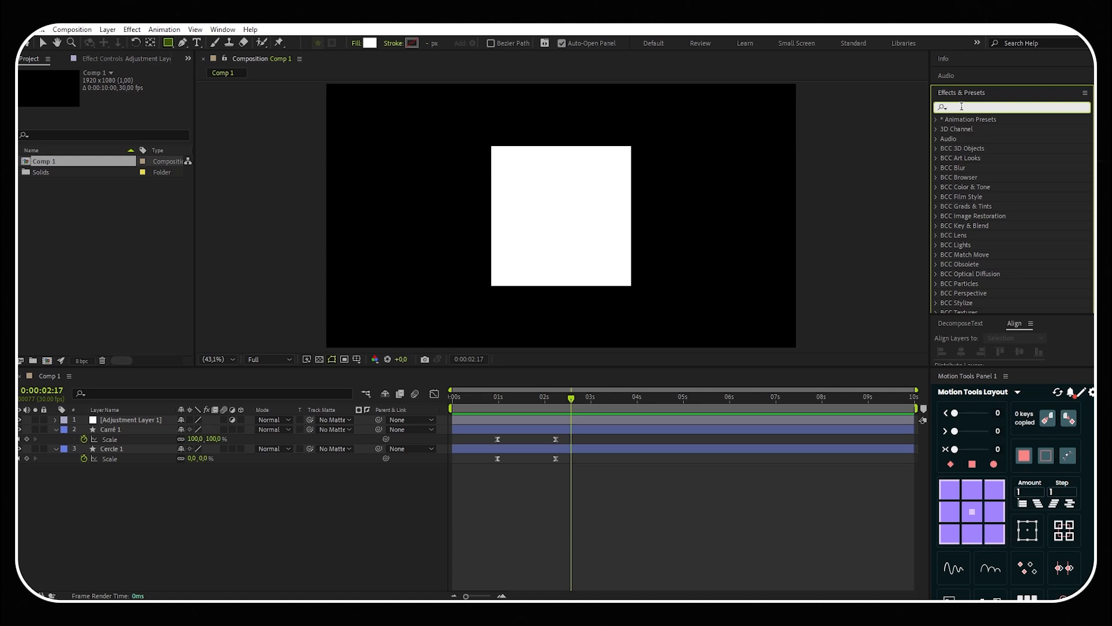
pyautogui.write('rough')
pyautogui.moveTo(992, 148); pyautogui.dragTo(144, 421)
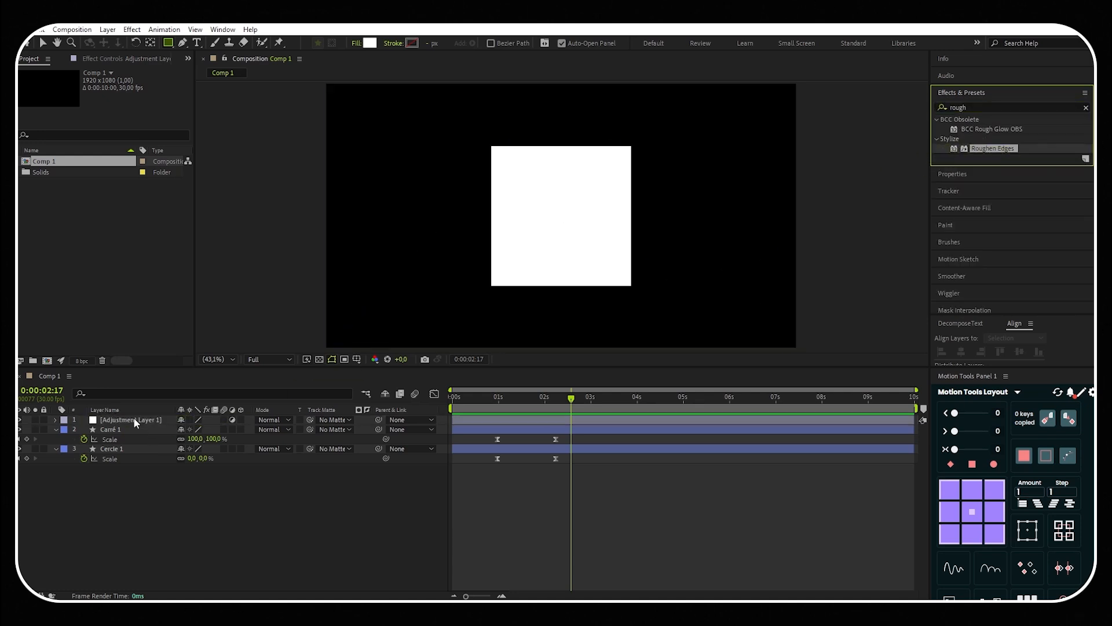
pyautogui.click(173, 481)
# Set the Roughen Edges Border to 100 and Edge Sharpness to 10.
pyautogui.click(118, 111)
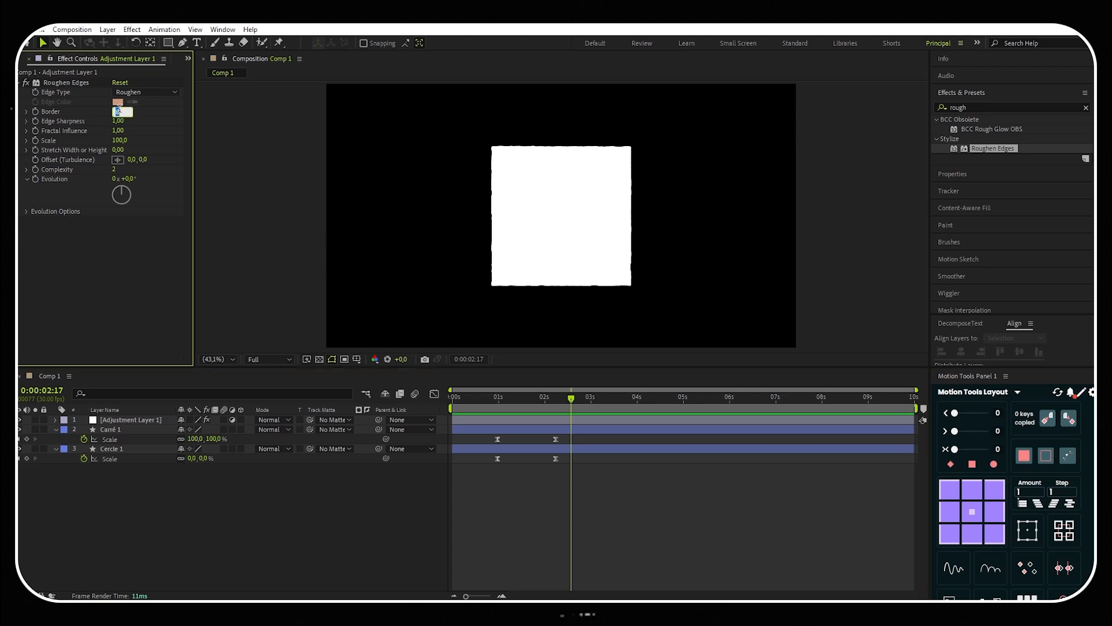
pyautogui.write('100')
pyautogui.press('Return')
pyautogui.click(119, 121)
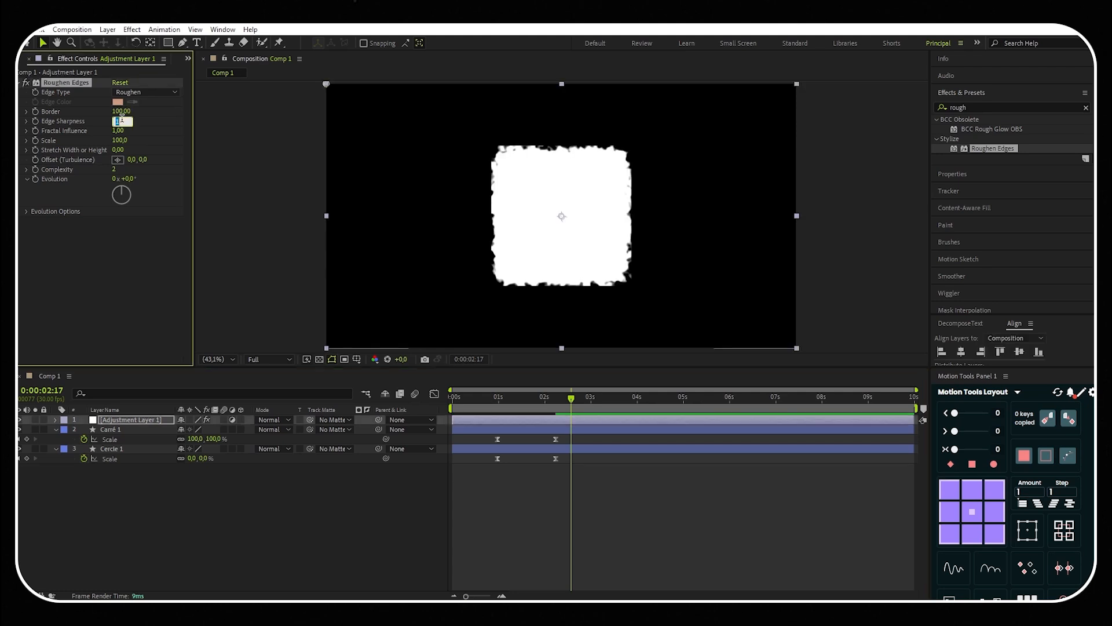
pyautogui.write('10')
pyautogui.press('Return')
# Set the Roughen Edges Fractal Influence to 0 and Complexity to 1.
pyautogui.click(118, 131)
pyautogui.write('0')
pyautogui.press('Return')
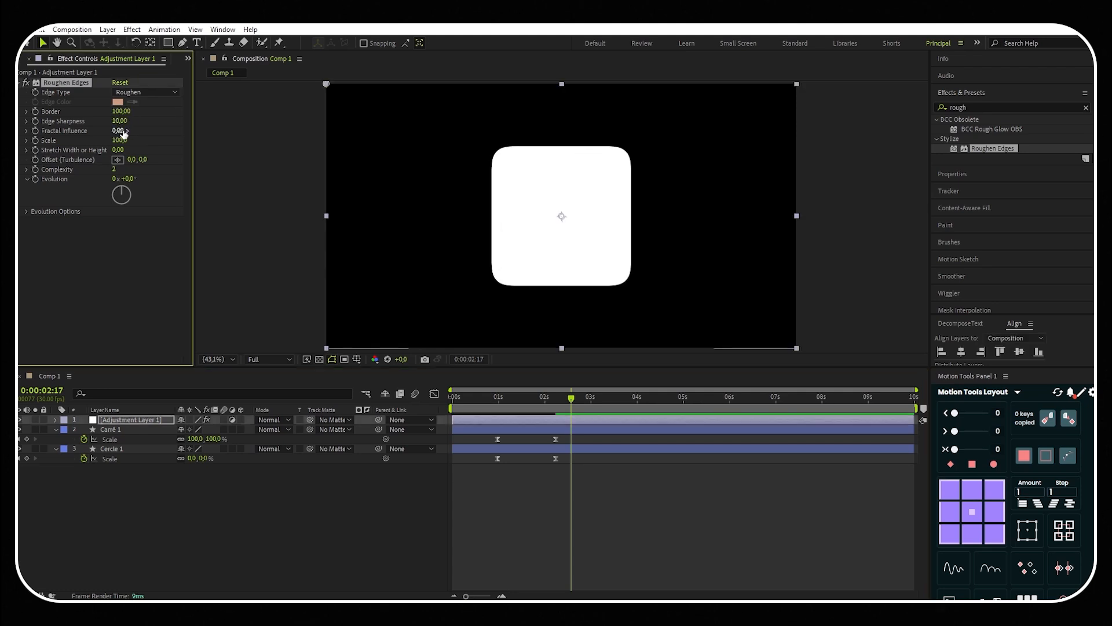
pyautogui.click(115, 169)
pyautogui.write('1')
pyautogui.press('Return')
# Keyframe the Roughen Edges Border at 0:00:01:19 and reveal the adjustment layer's keyframes in the timeline.
pyautogui.moveTo(577, 402); pyautogui.dragTo(528, 403)
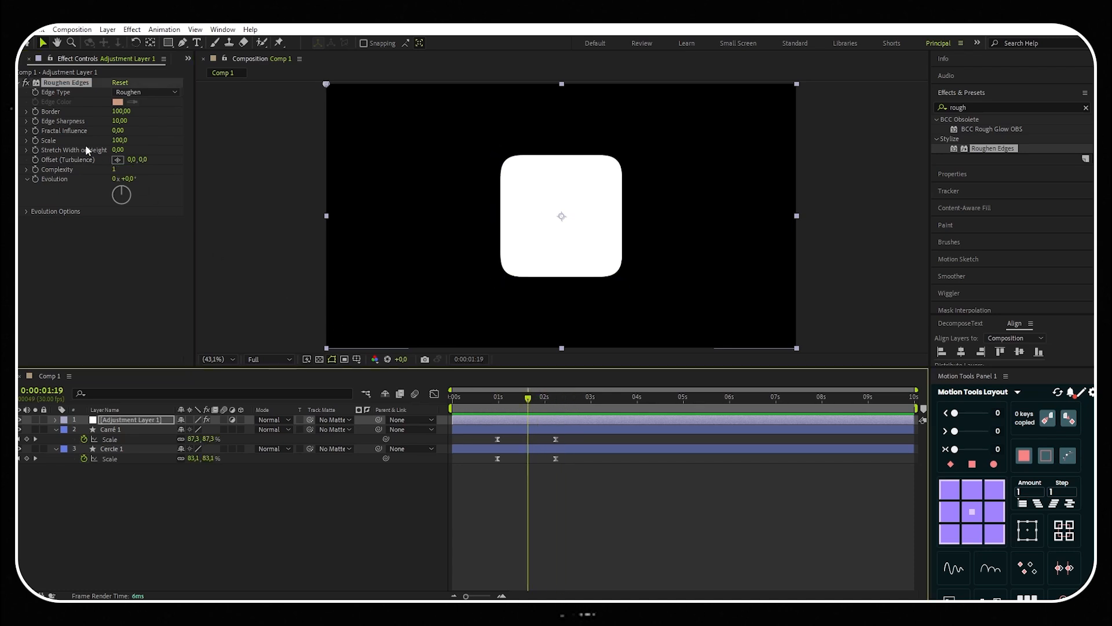
pyautogui.click(36, 110)
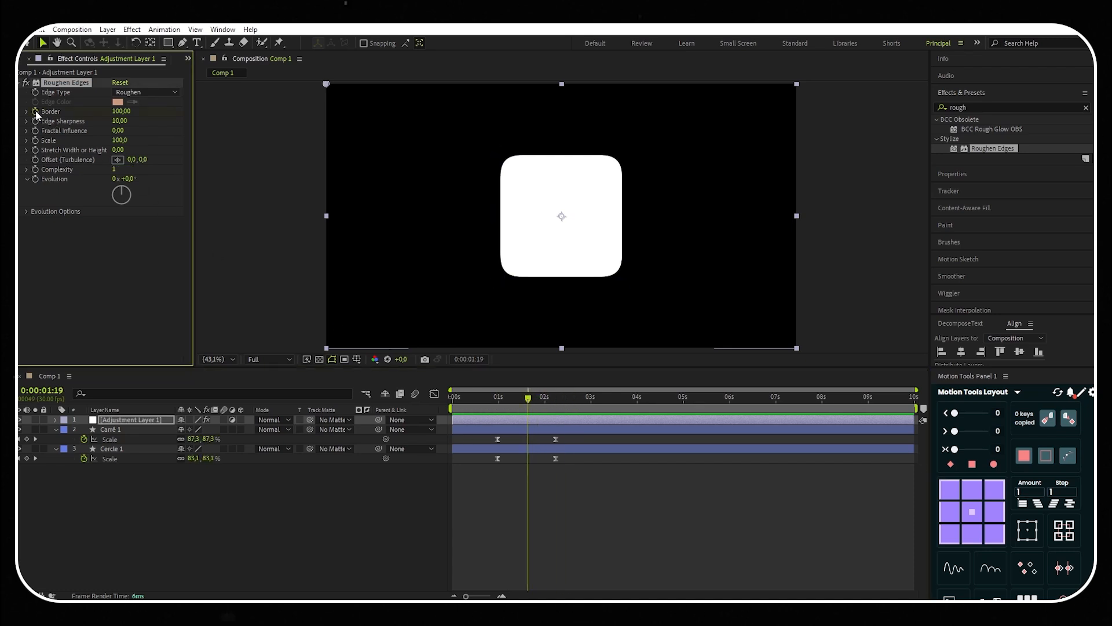
pyautogui.click(146, 421)
pyautogui.press('u')
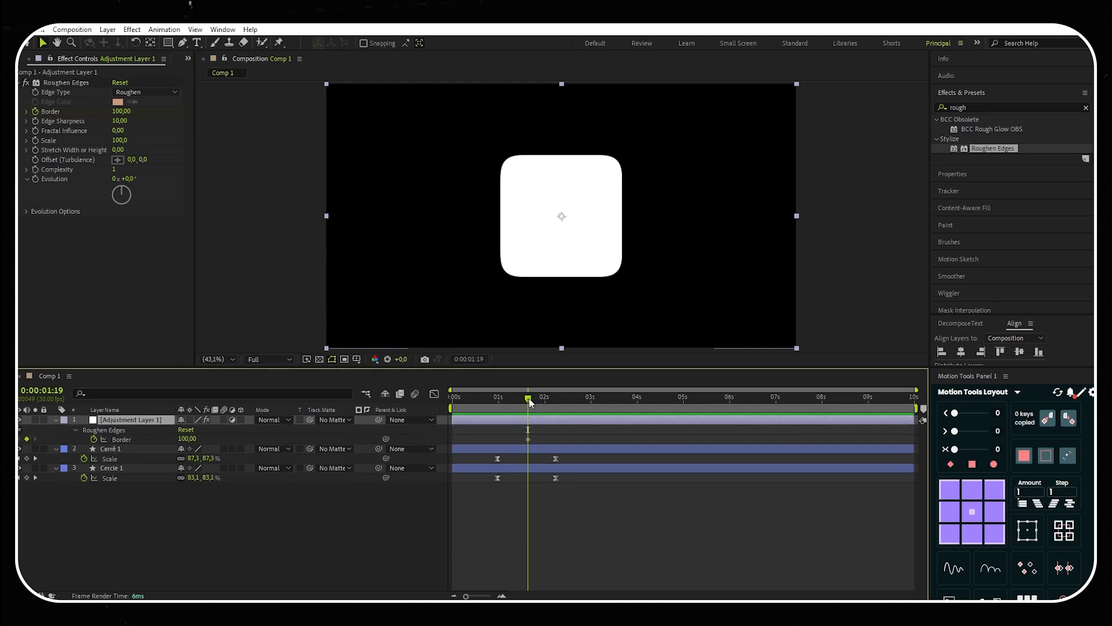
# Add Border keyframes of 0 at 0:00:00:29 and 0:00:02:07 on the adjustment layer.
pyautogui.moveTo(526, 404); pyautogui.dragTo(497, 414)
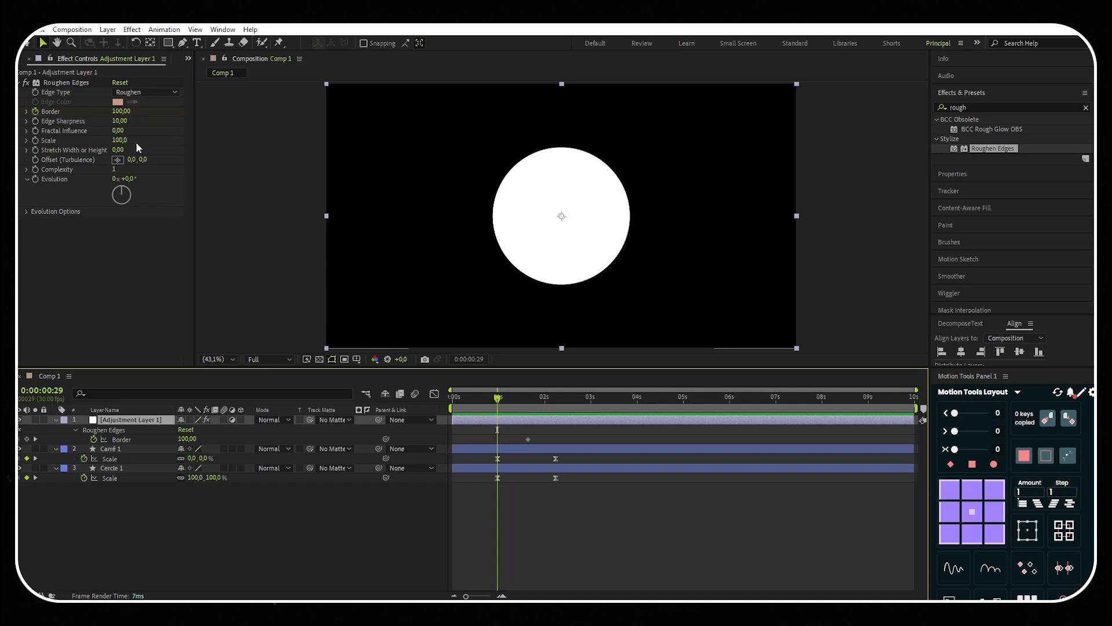
pyautogui.click(121, 110)
pyautogui.press('Return')
pyautogui.moveTo(497, 398); pyautogui.dragTo(556, 397)
pyautogui.click(120, 111)
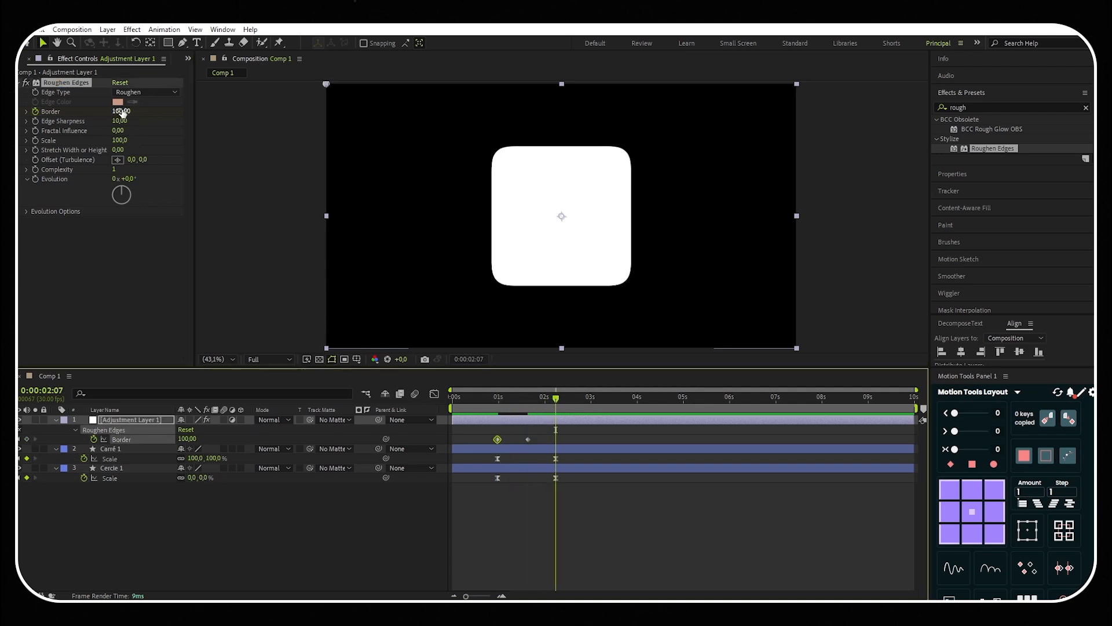
pyautogui.write('0')
pyautogui.press('Return')
# Apply Easy Ease to all three Border keyframes of the adjustment layer.
pyautogui.moveTo(595, 434); pyautogui.dragTo(474, 443)
pyautogui.press('F9')
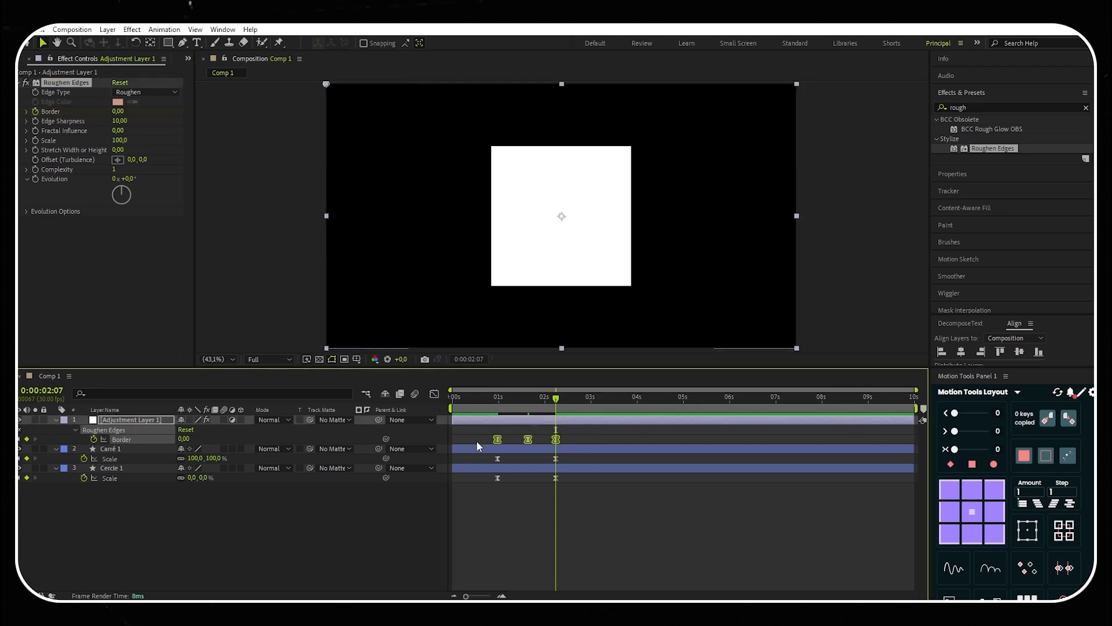
pyautogui.rightClick(497, 439)
pyautogui.moveTo(545, 431)
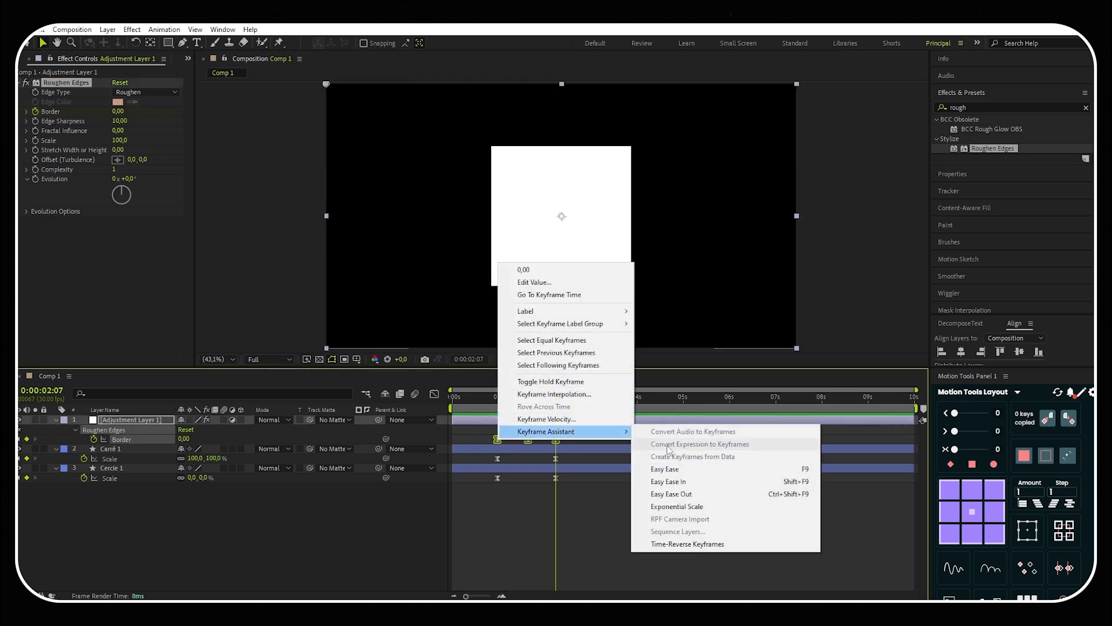
pyautogui.click(494, 508)
# Preview the smoothed circle-to-square morph from the beginning of the composition.
pyautogui.moveTo(513, 399); pyautogui.dragTo(445, 404)
pyautogui.press('space')
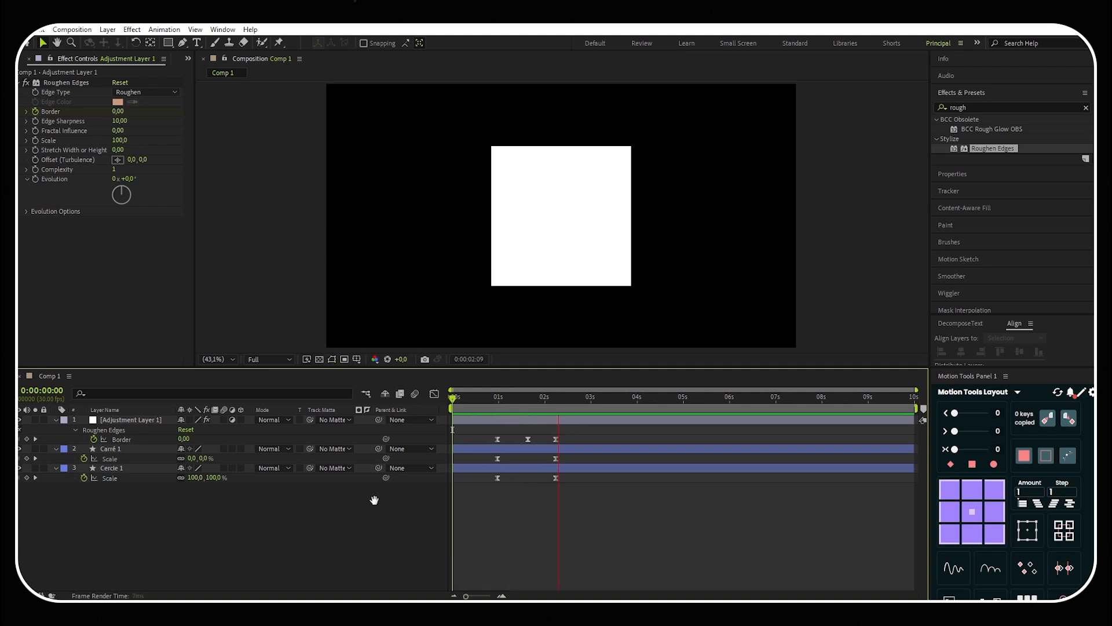
pyautogui.press('space')
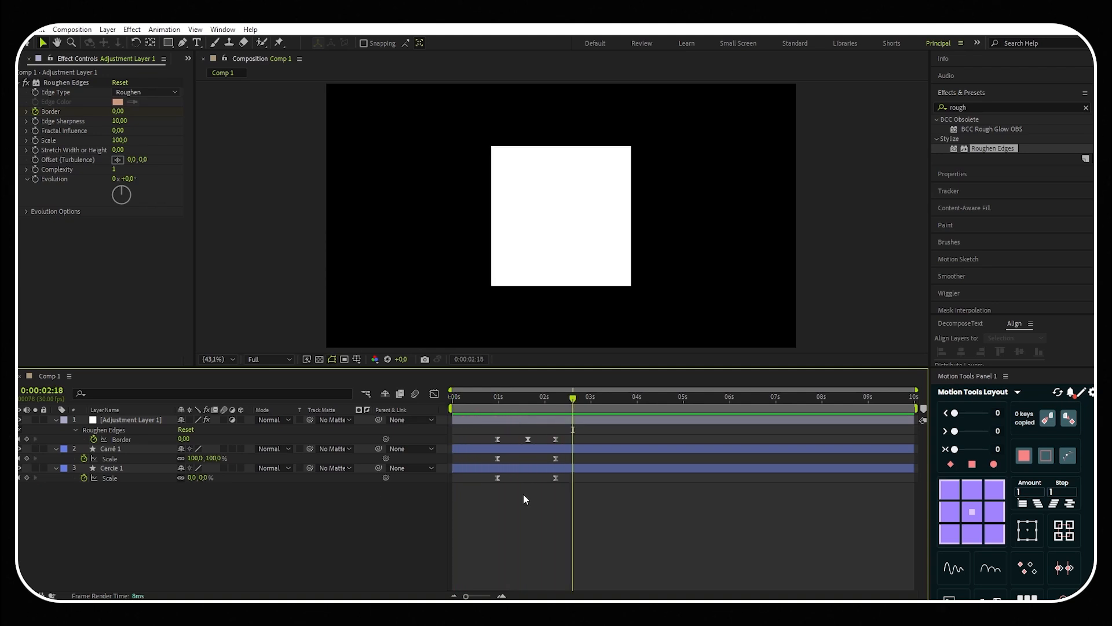
# Move the last Scale keyframe of the Carré 1 layer slightly later and replay the morph from the start.
pyautogui.click(556, 460)
pyautogui.moveTo(556, 458); pyautogui.dragTo(559, 459)
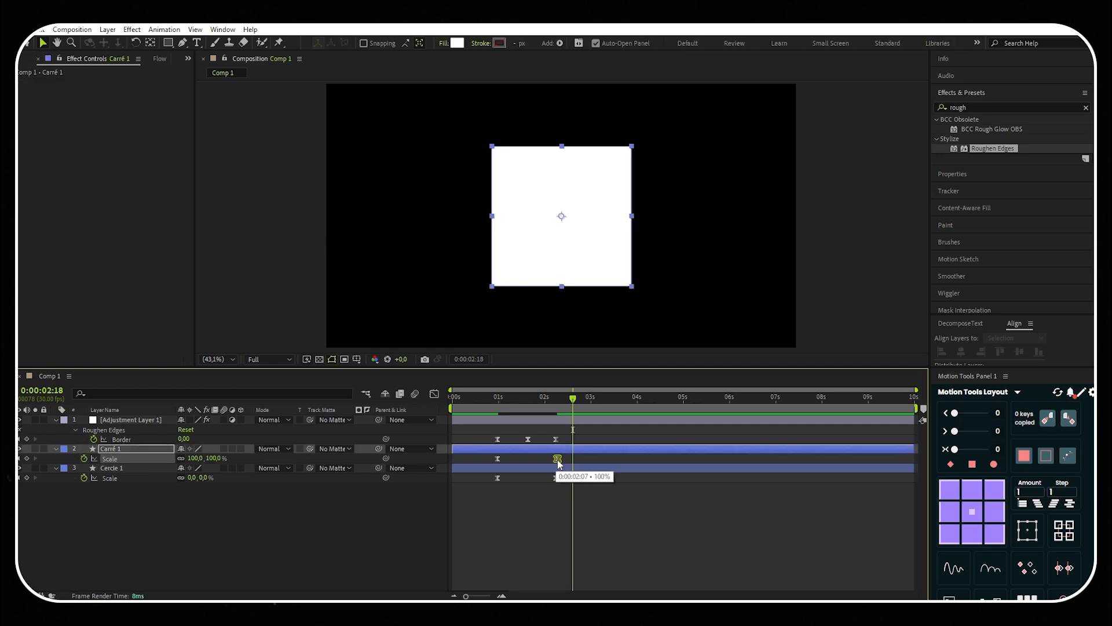
pyautogui.moveTo(573, 398); pyautogui.dragTo(452, 398)
pyautogui.press('space')
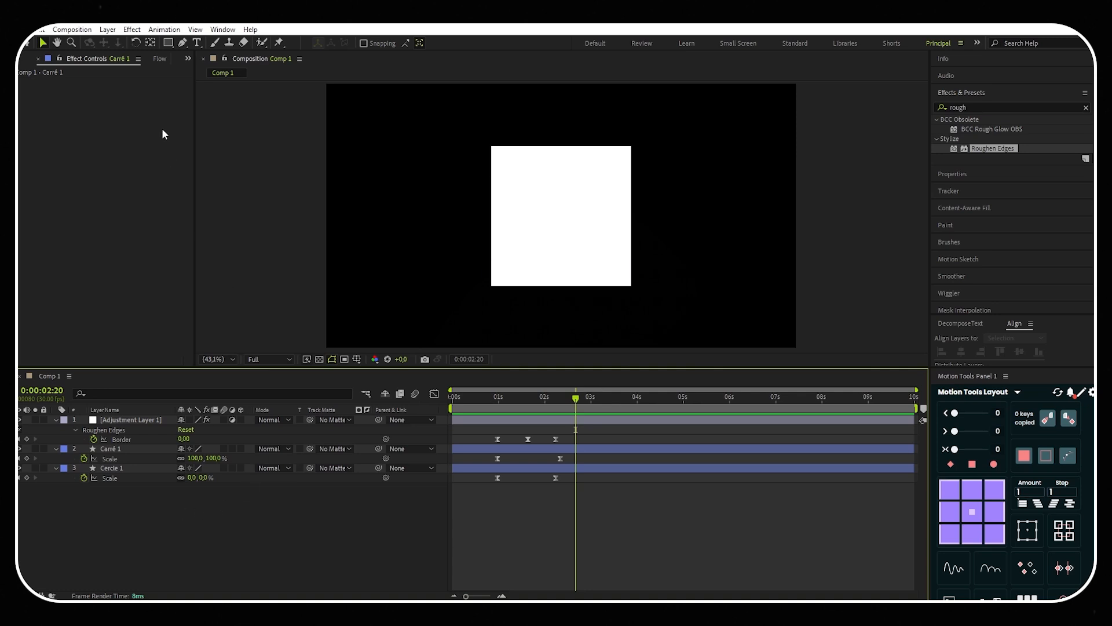
# Draw a five-pointed star shape slightly wider than the square and centre it horizontally and vertically in the composition.
pyautogui.click(168, 43)
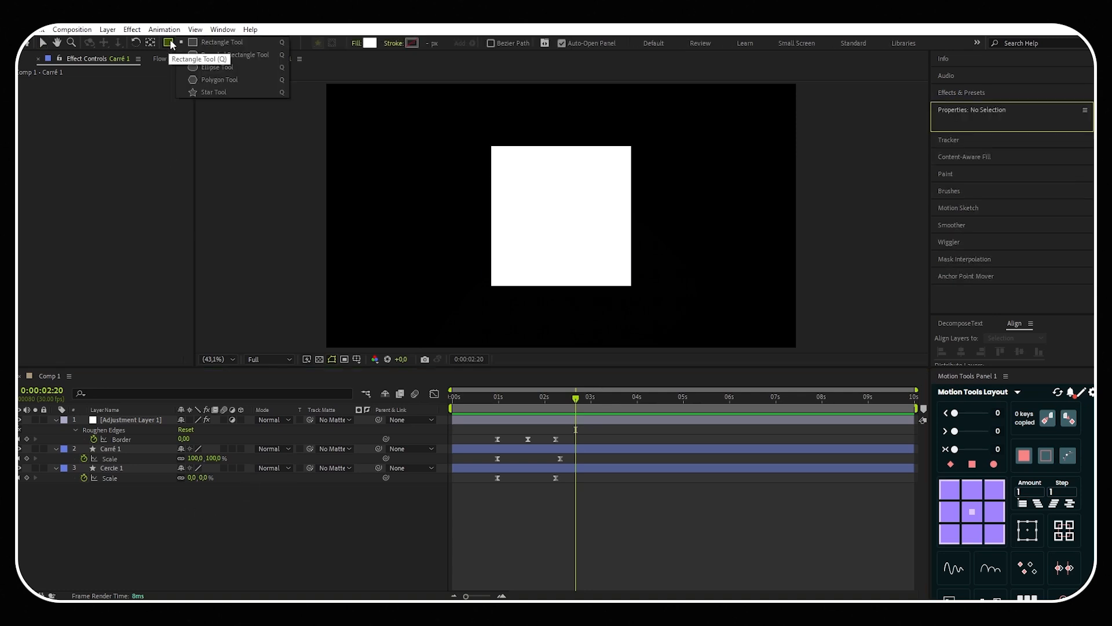
pyautogui.click(218, 92)
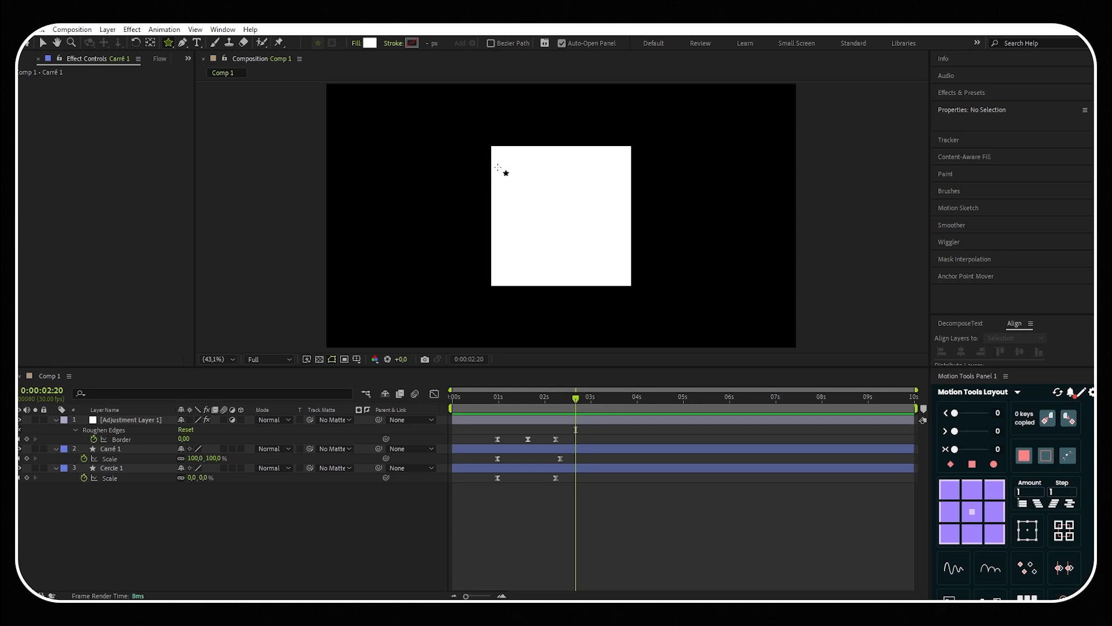
pyautogui.moveTo(500, 165); pyautogui.dragTo(562, 216)
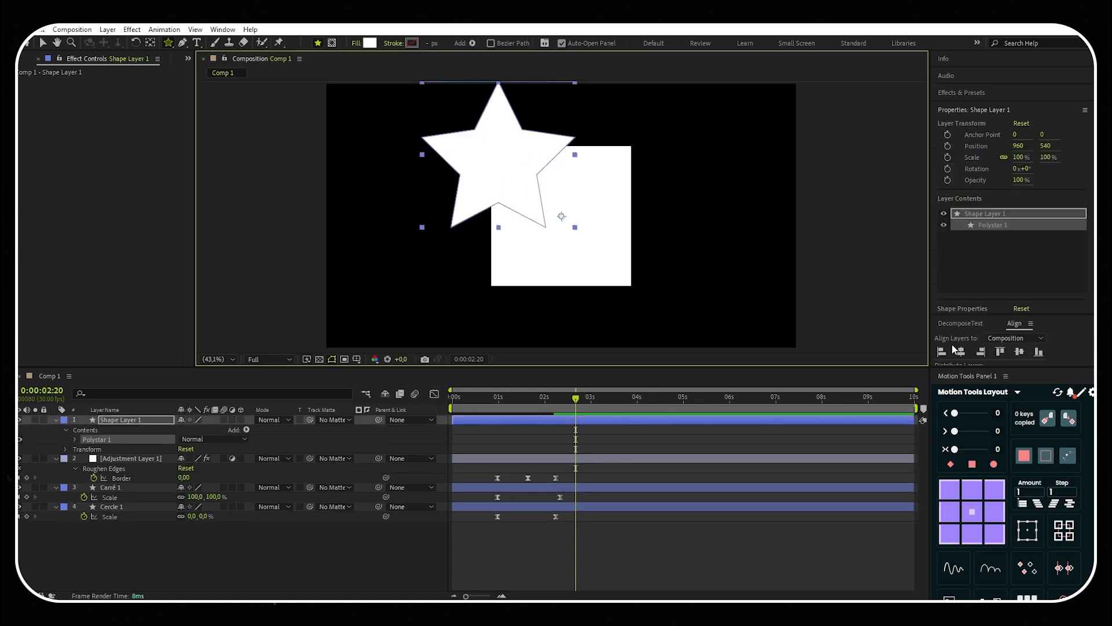
pyautogui.click(961, 352)
pyautogui.click(1020, 352)
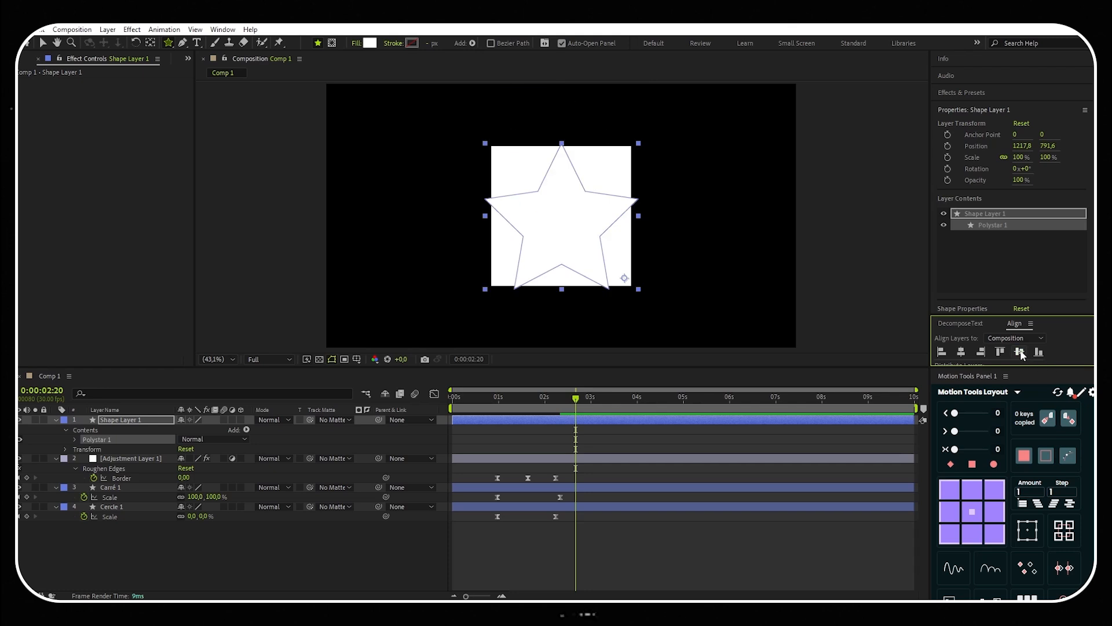
# Rename the star layer Etoile 1 and place it directly below the adjustment layer, with its Scale property shown.
pyautogui.rightClick(118, 421)
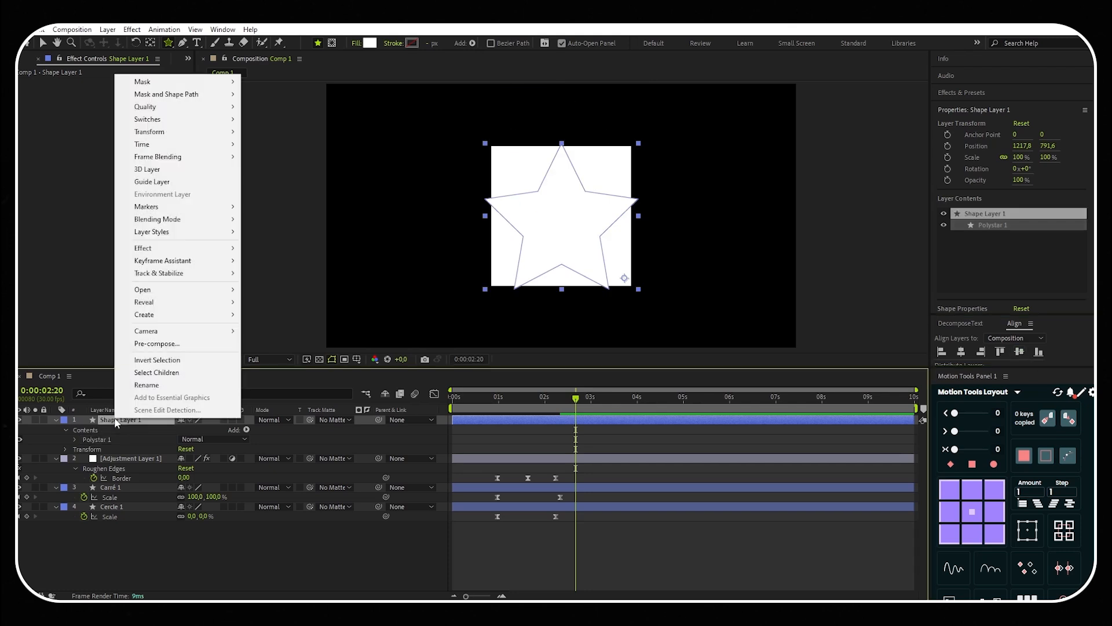
pyautogui.click(155, 385)
pyautogui.write('Etoile 1')
pyautogui.press('Return')
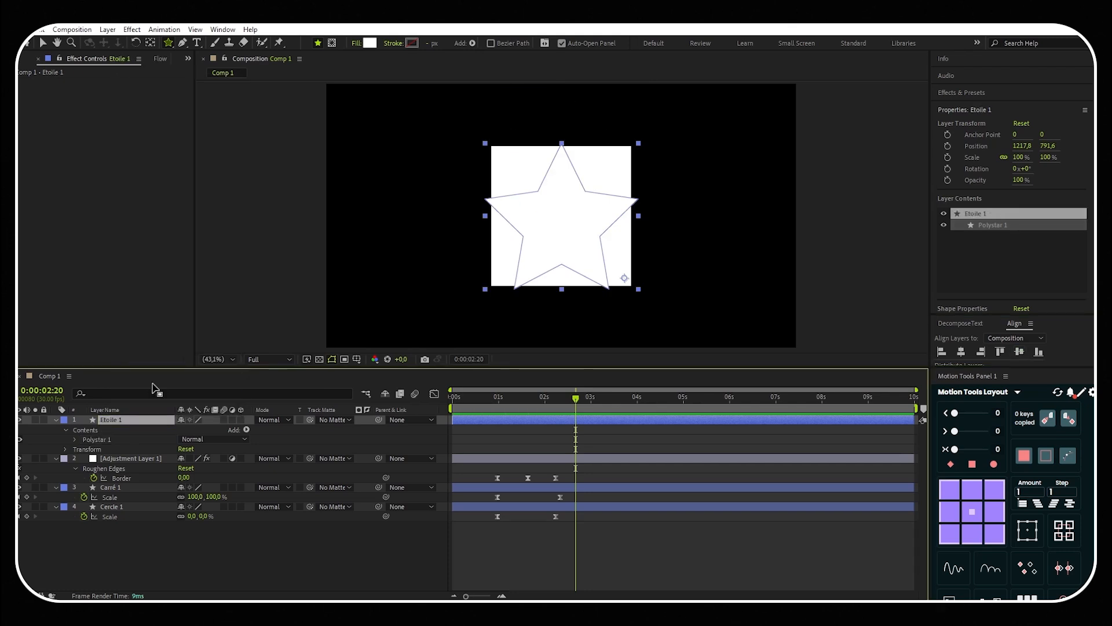
pyautogui.moveTo(137, 425); pyautogui.dragTo(135, 473)
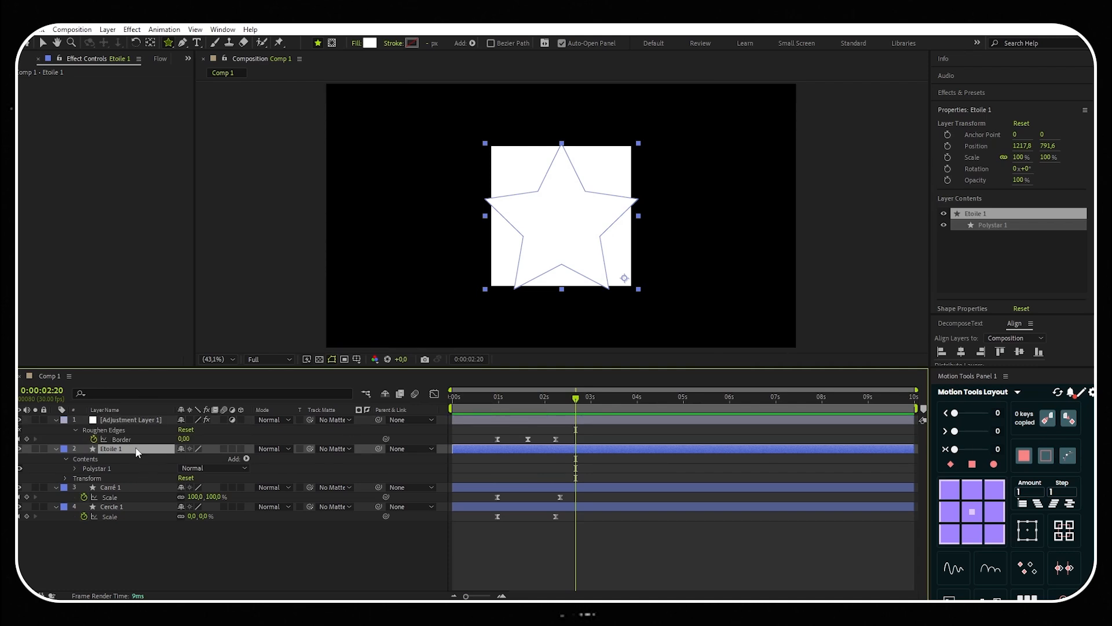
pyautogui.press('s')
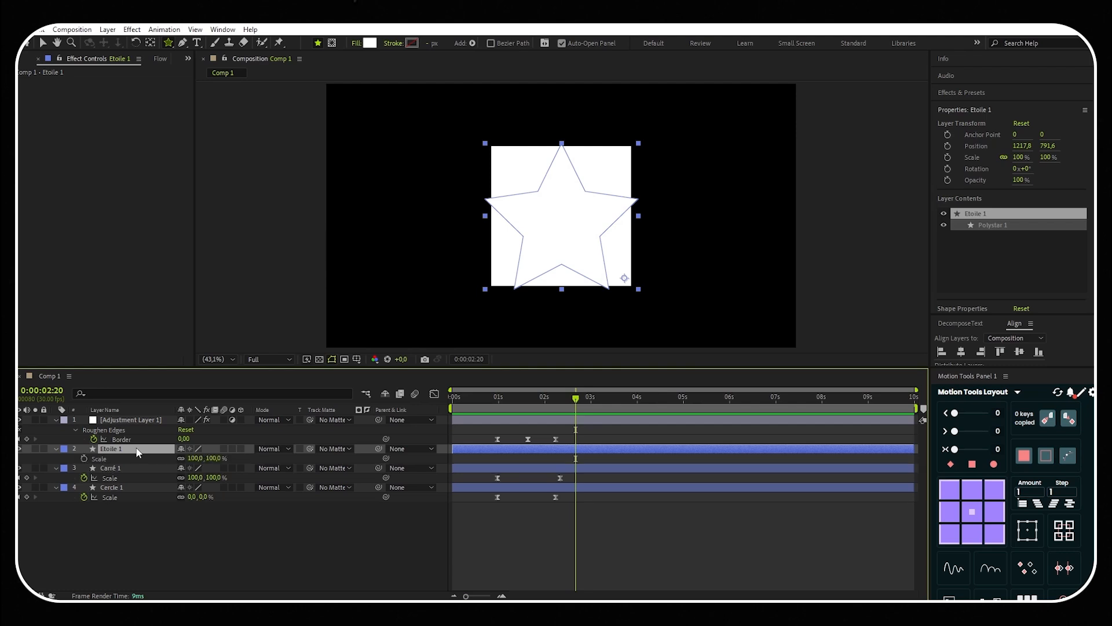
pyautogui.click(84, 459)
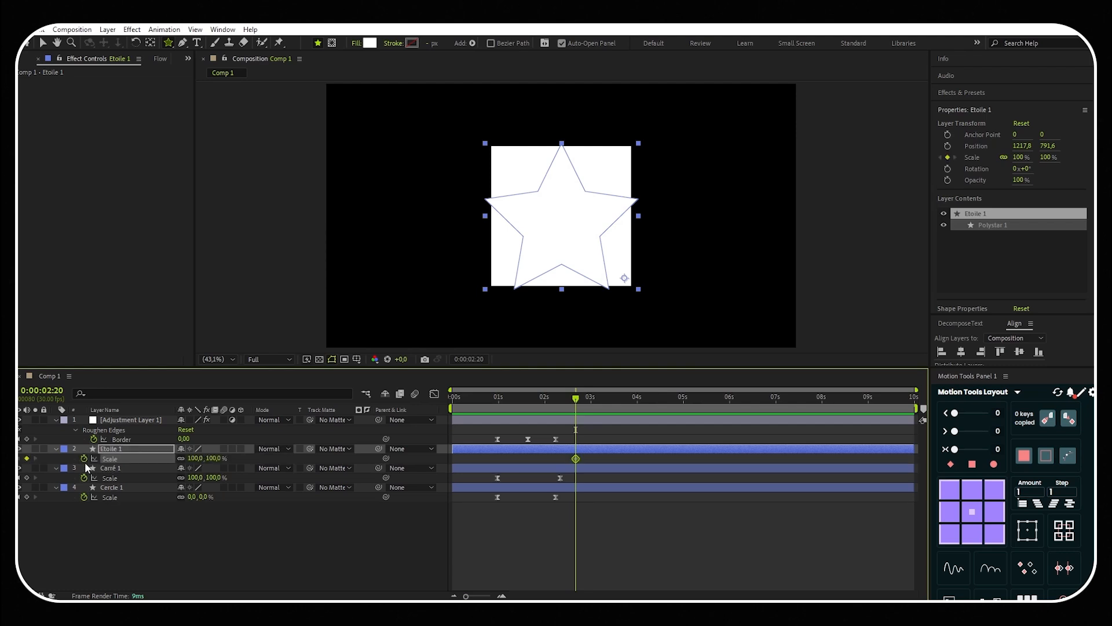
pyautogui.moveTo(576, 459); pyautogui.dragTo(622, 459)
pyautogui.click(195, 458)
pyautogui.write('0')
pyautogui.press('Return')
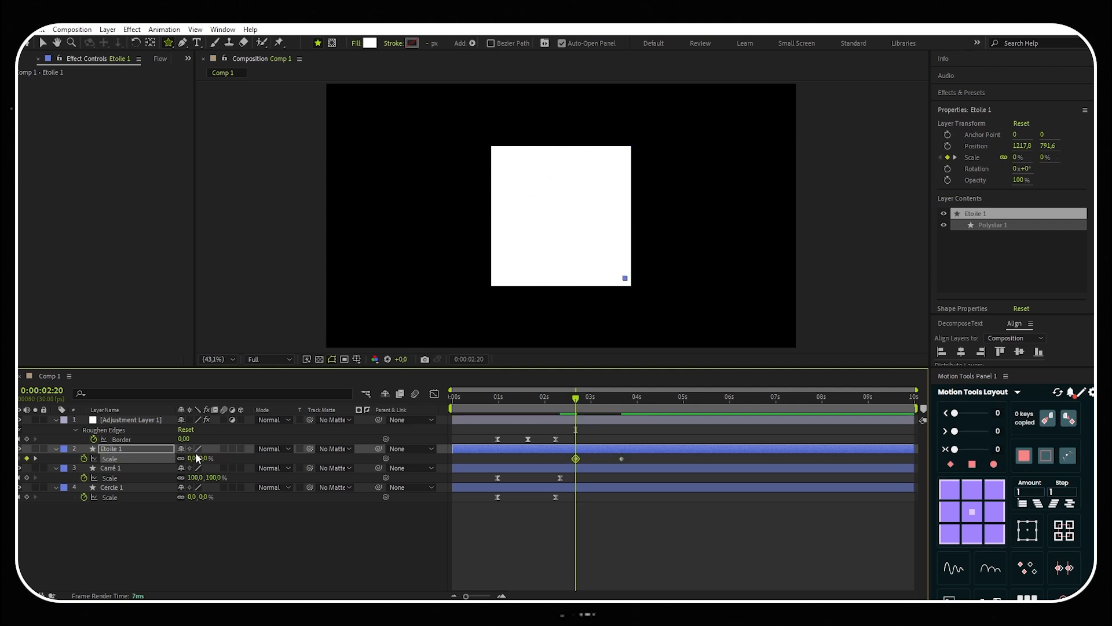
pyautogui.hotkey('ctrl', 'z')
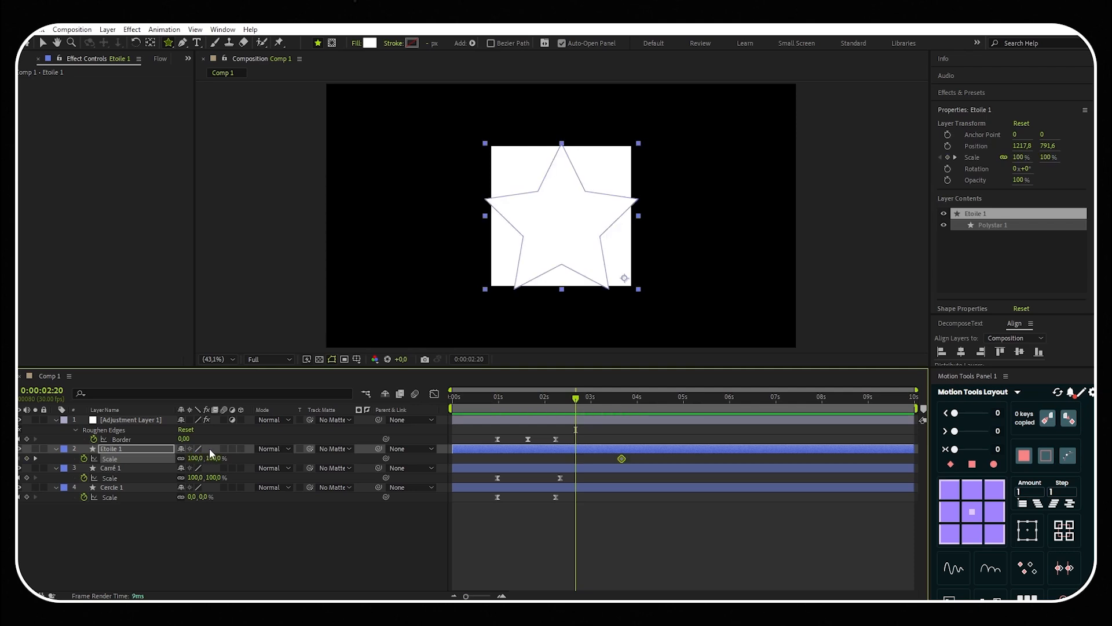
pyautogui.click(622, 459)
pyautogui.press('Delete')
# Centre the star's anchor point and animate its Scale from 0% at 2:20 to 100% at 3:20 with Easy Ease.
pyautogui.click(973, 512)
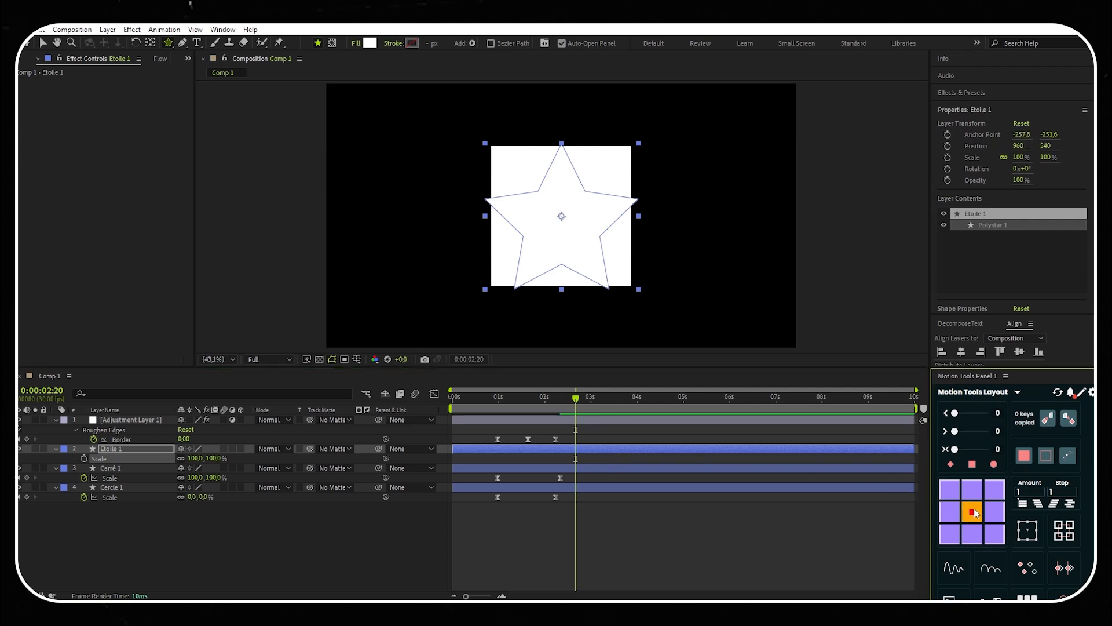
pyautogui.click(84, 458)
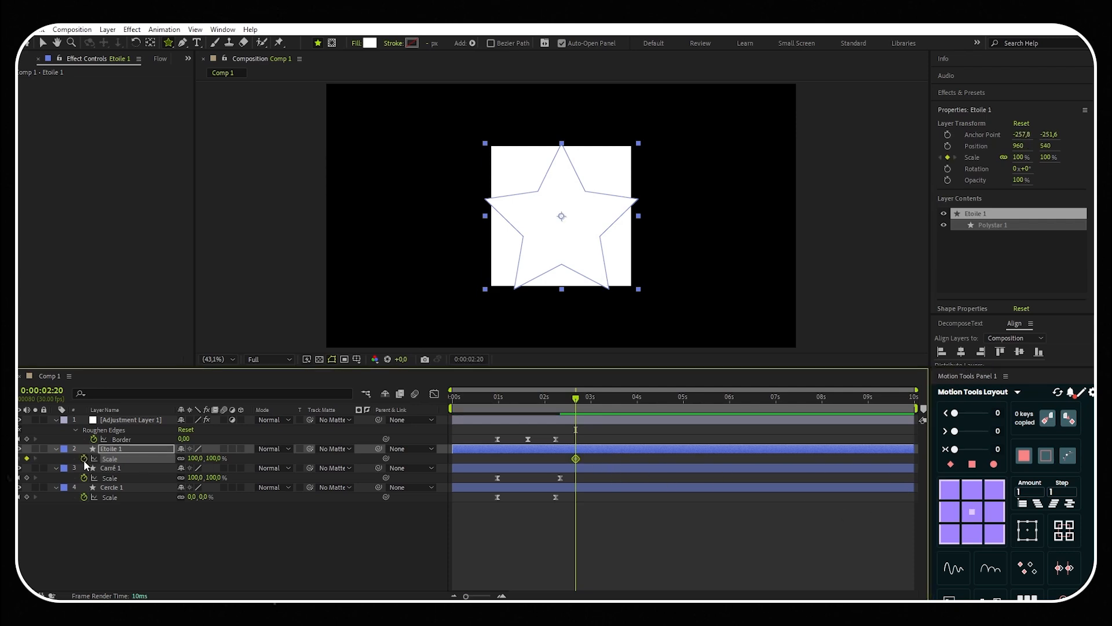
pyautogui.moveTo(603, 459); pyautogui.dragTo(546, 460)
pyautogui.click(215, 458)
pyautogui.write('0')
pyautogui.press('Return')
pyautogui.press('F9')
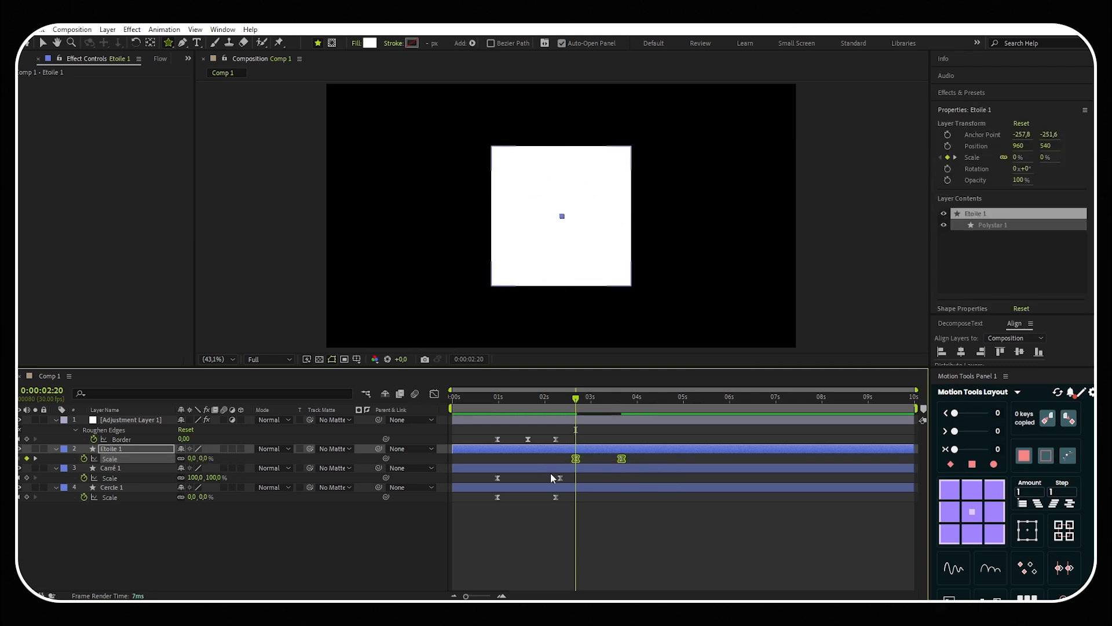
# Reshape the speed curve of Etoile 1's Scale so the growth is fast at first and slows into the last keyframe.
pyautogui.click(434, 393)
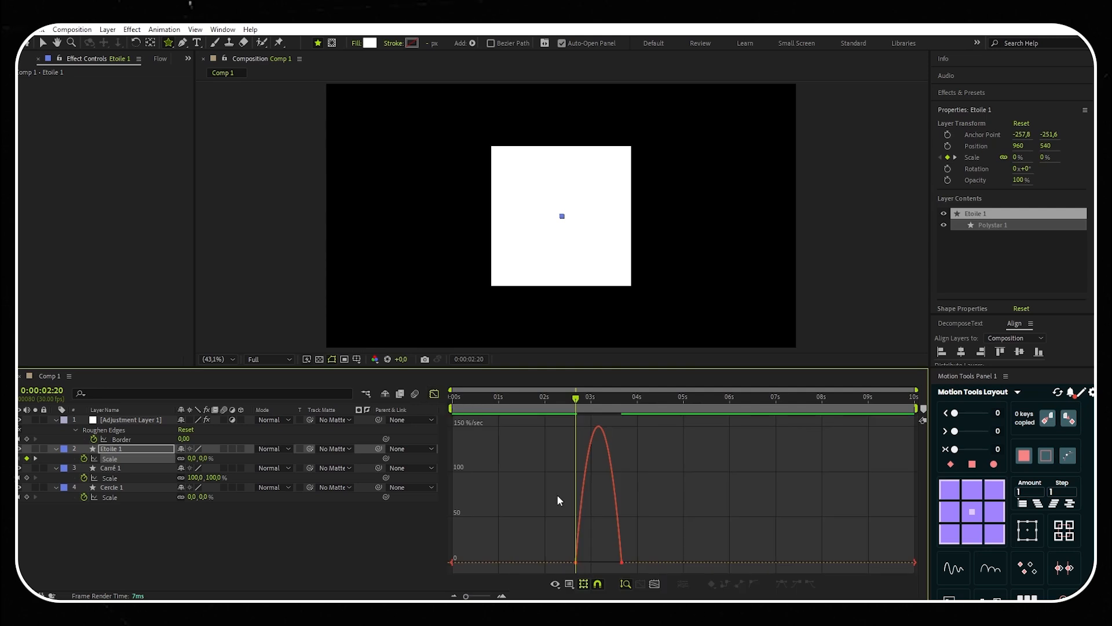
pyautogui.moveTo(683, 541); pyautogui.dragTo(541, 569)
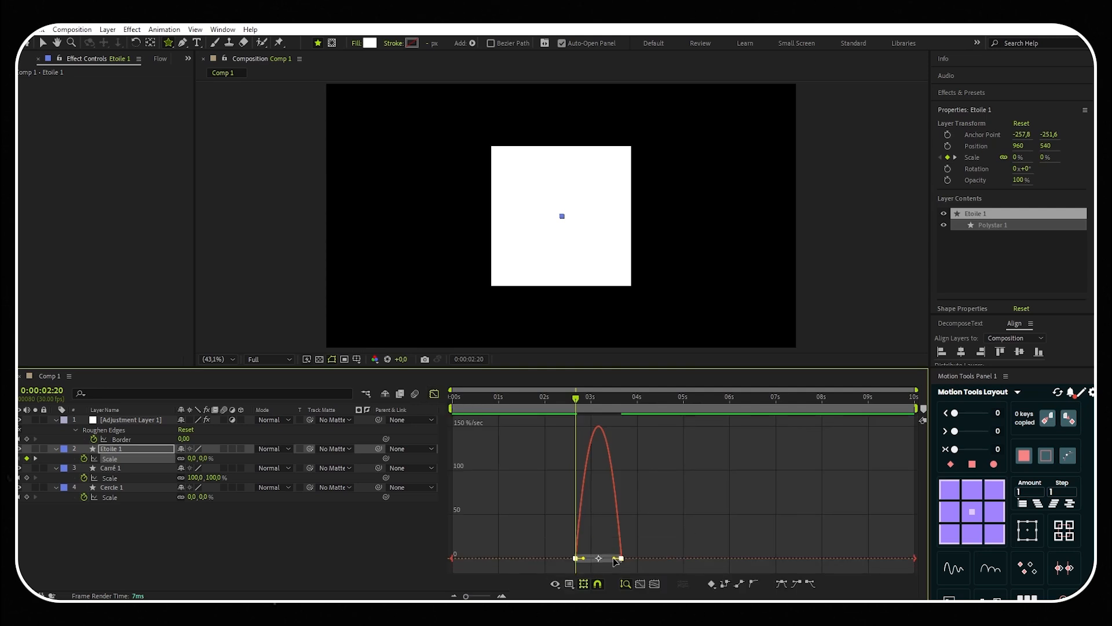
pyautogui.moveTo(615, 559); pyautogui.dragTo(602, 561)
pyautogui.hotkey('shift', 'F3')
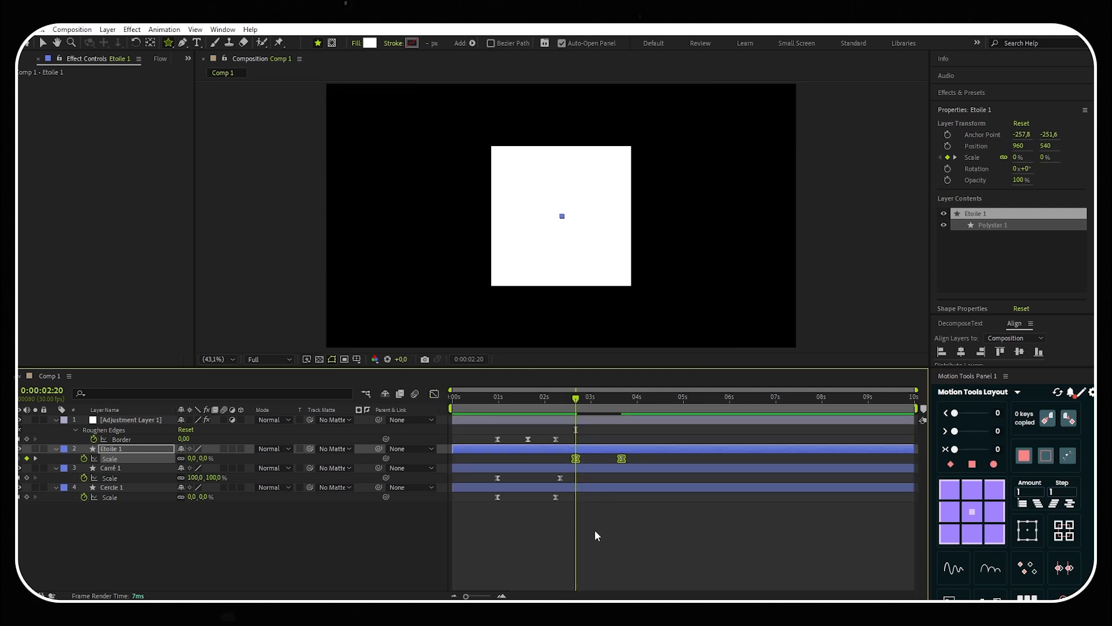
# Animate the Scale of Carré 1 from 100% at 2:20 down to 0% at 3:20.
pyautogui.click(558, 469)
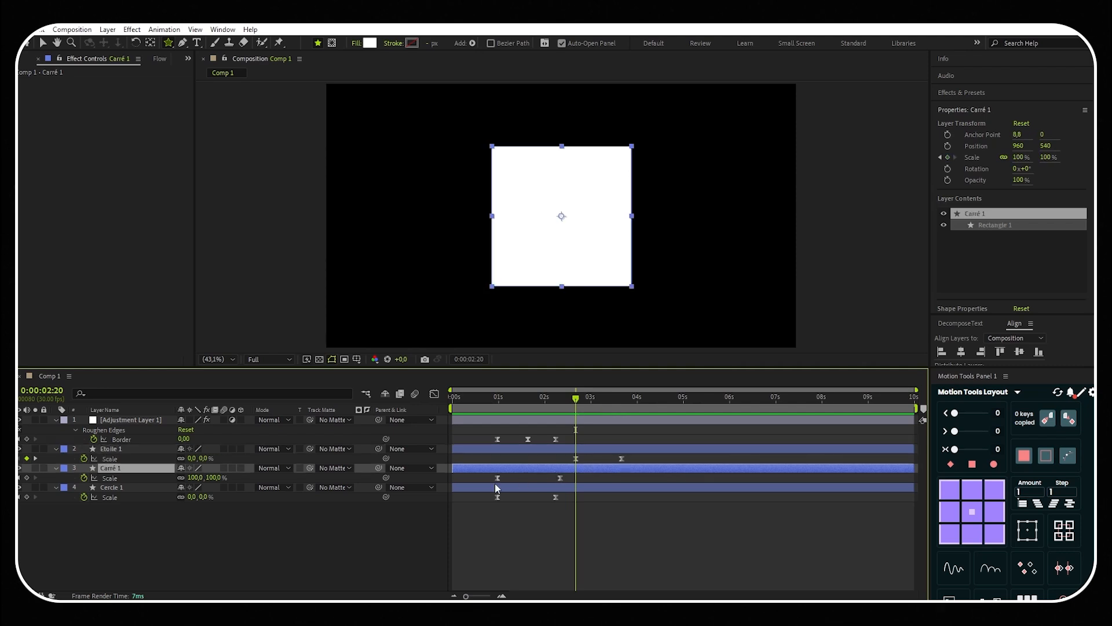
pyautogui.click(26, 478)
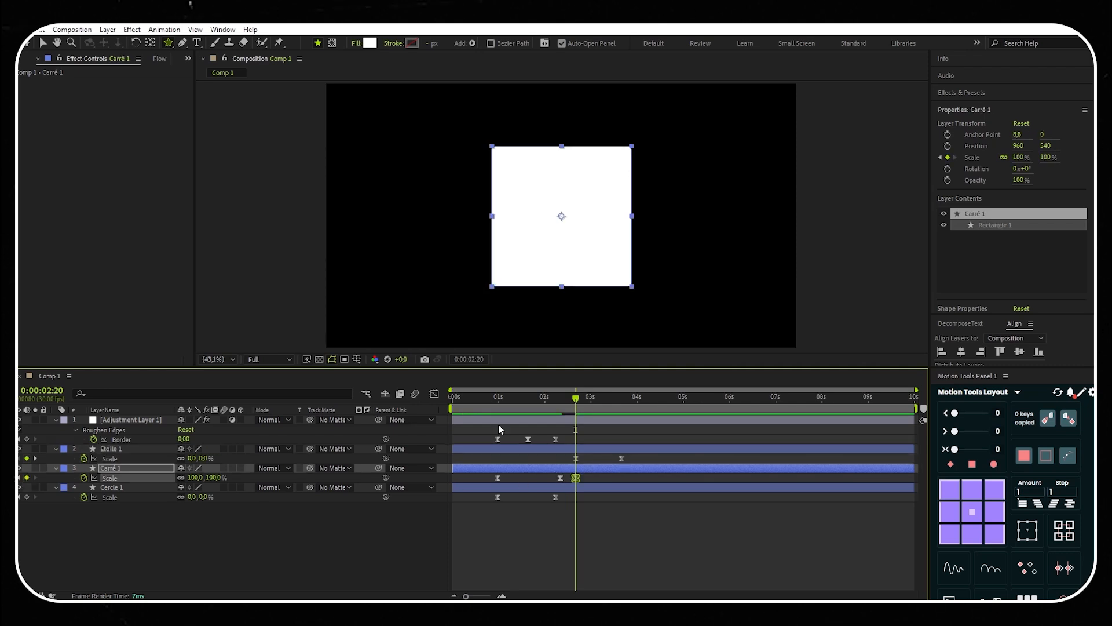
pyautogui.moveTo(575, 399); pyautogui.dragTo(621, 401)
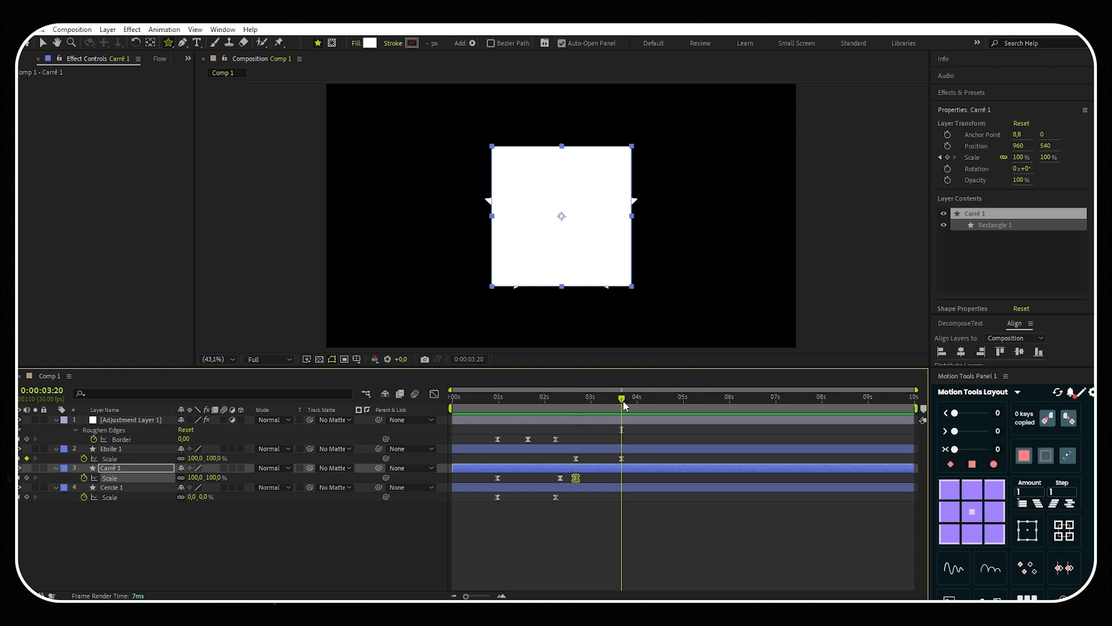
pyautogui.click(211, 476)
pyautogui.write('00,0')
pyautogui.press('Return')
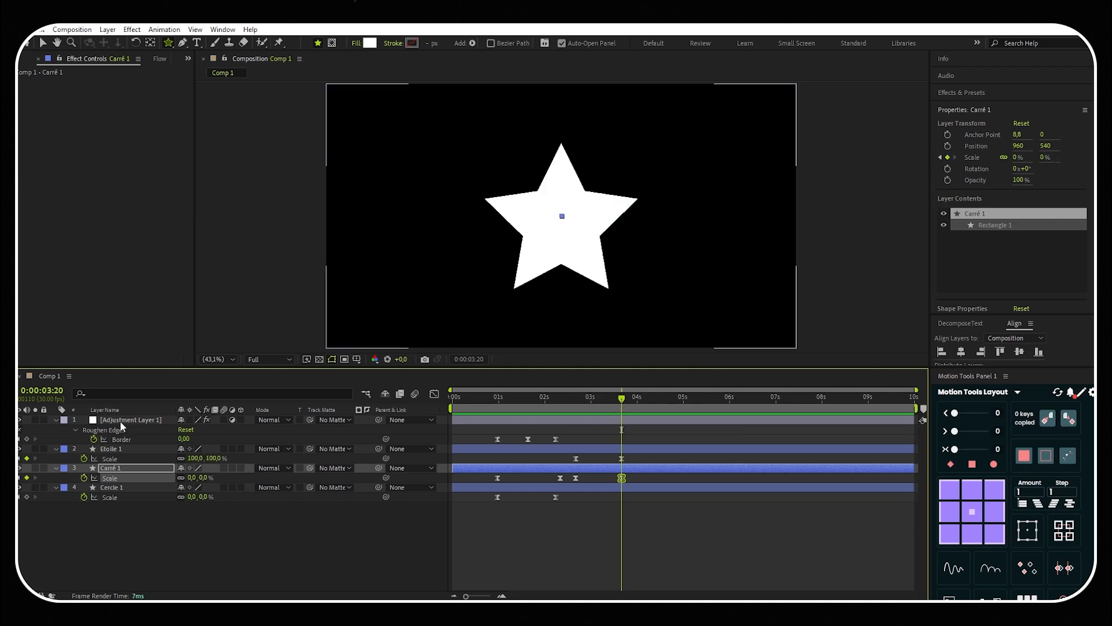
# Keyframe the Roughen Edges Border at 0 at 2:20 and 3:20, and at 100 midway at 3:05.
pyautogui.click(26, 440)
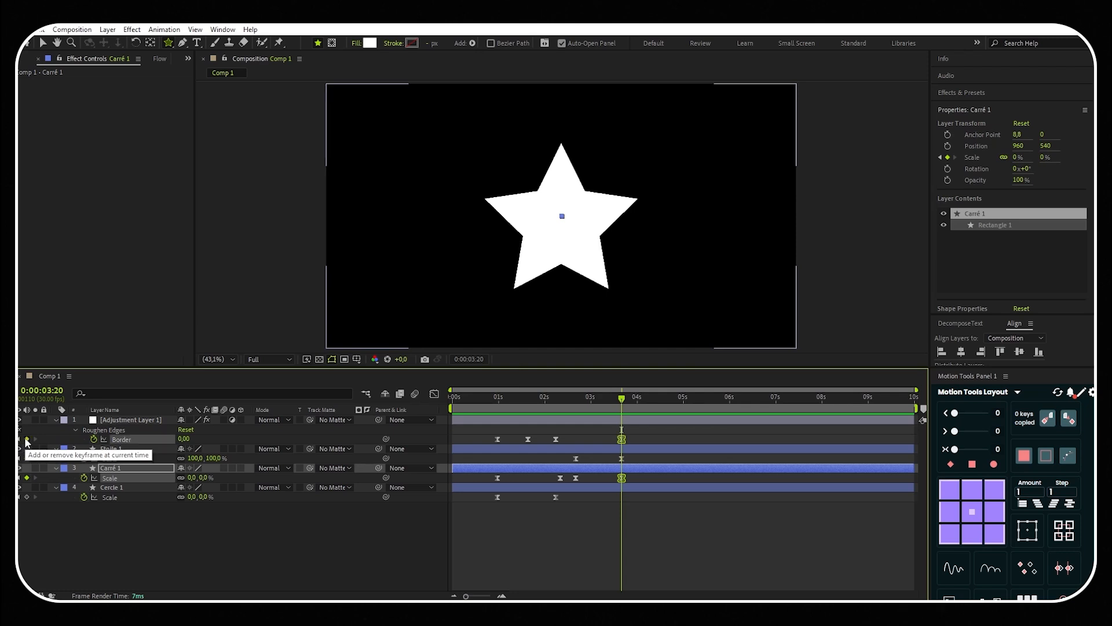
pyautogui.moveTo(622, 399); pyautogui.dragTo(575, 400)
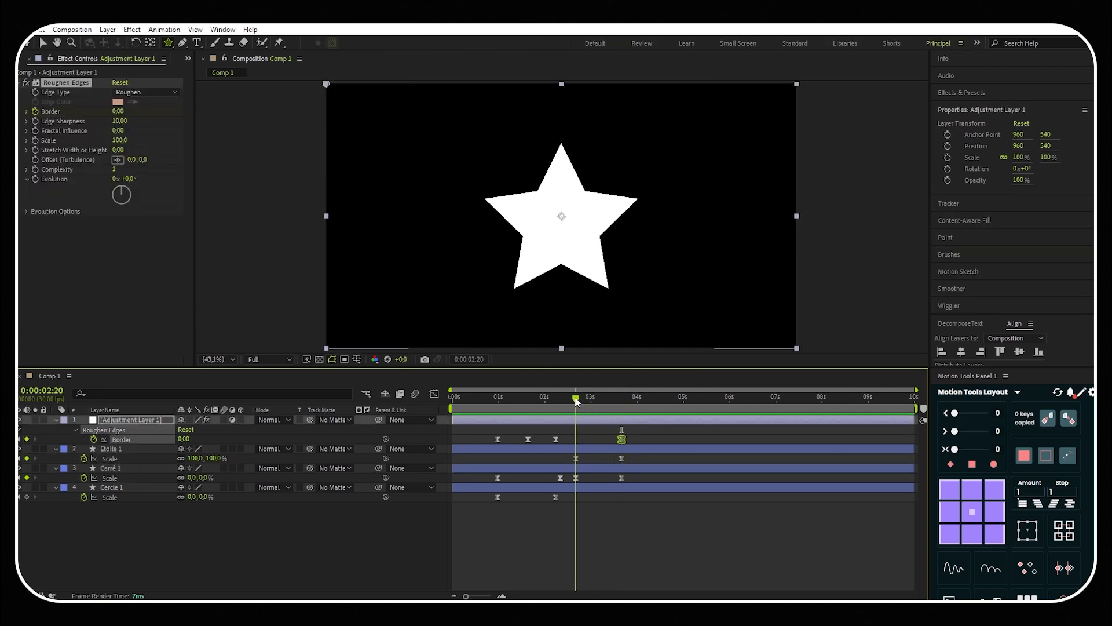
pyautogui.click(26, 440)
pyautogui.moveTo(578, 400); pyautogui.dragTo(599, 399)
pyautogui.click(183, 439)
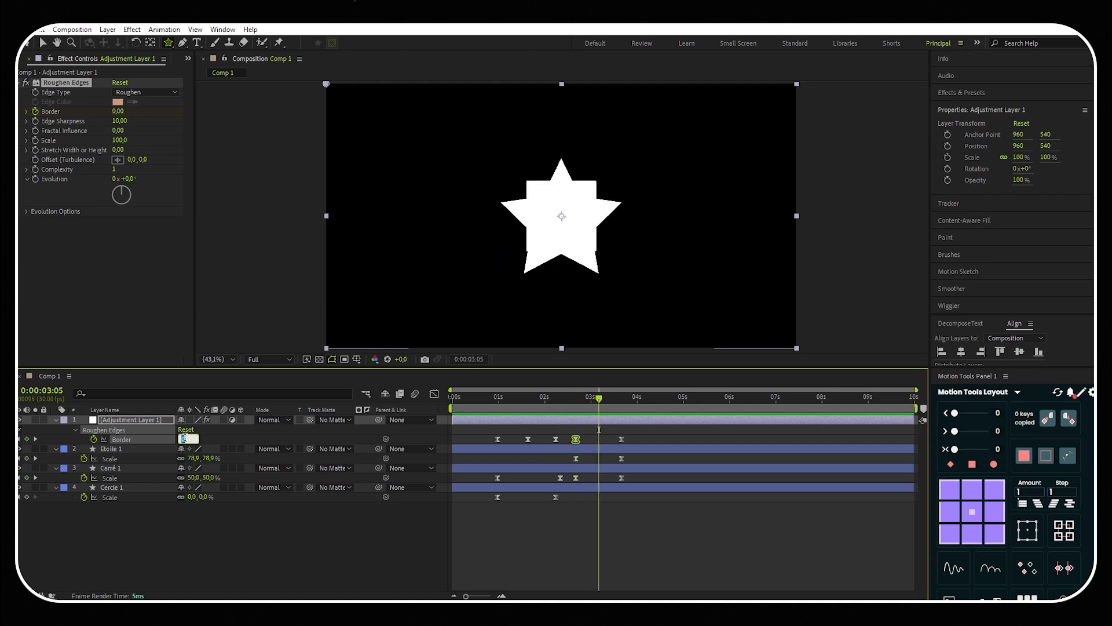
pyautogui.press('Return')
# Reshape the speed curve between Carré 1's last two Scale keyframes so the shrinking starts slowly and accelerates.
pyautogui.moveTo(651, 477); pyautogui.dragTo(572, 480)
pyautogui.click(434, 394)
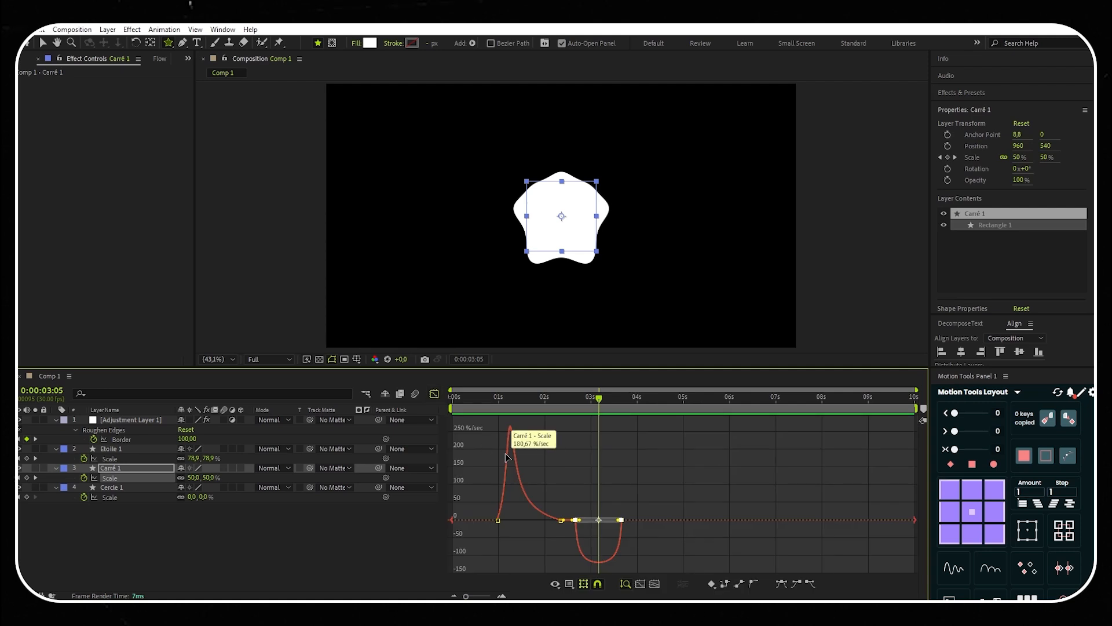
pyautogui.click(632, 512)
pyautogui.moveTo(578, 533); pyautogui.dragTo(593, 521)
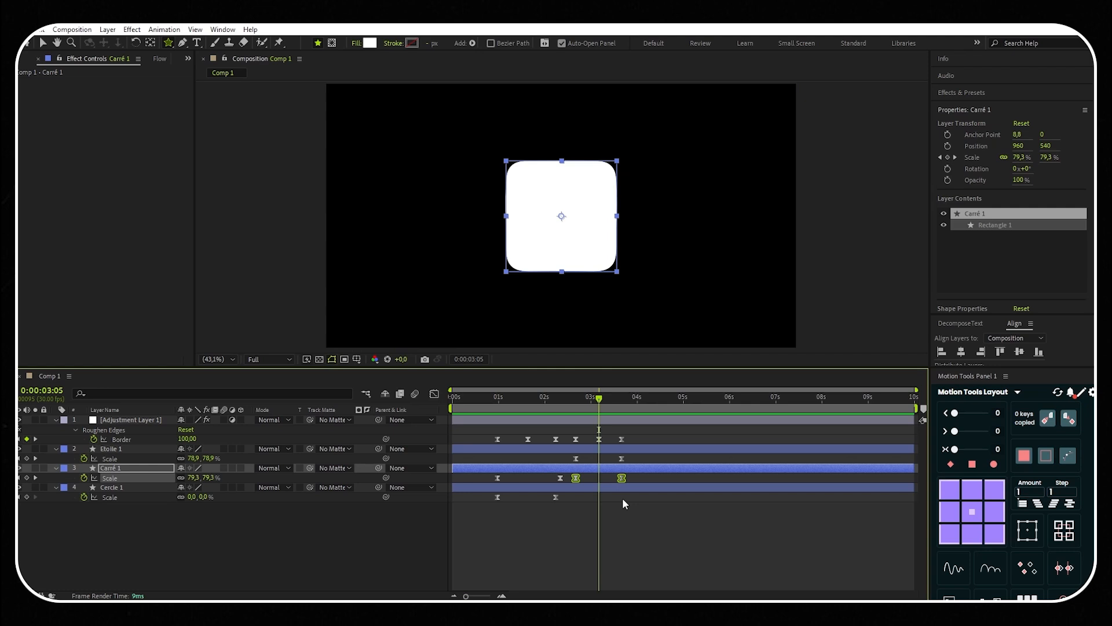
# Deselect everything and preview the whole circle-to-square-to-star morph from the start of the composition.
pyautogui.click(623, 499)
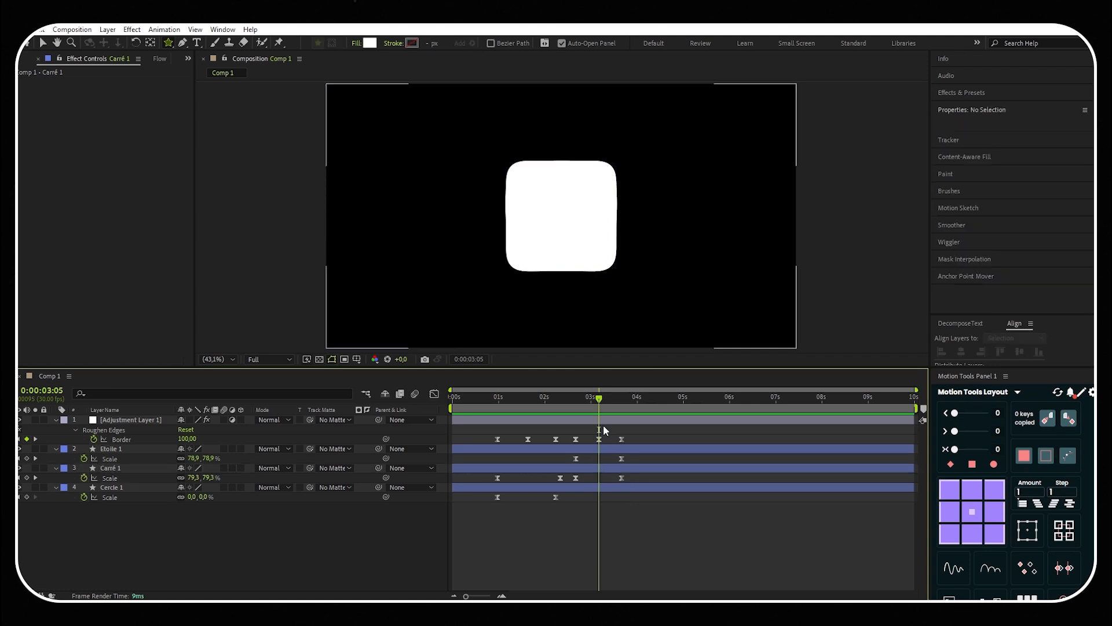
pyautogui.moveTo(599, 398); pyautogui.dragTo(452, 396)
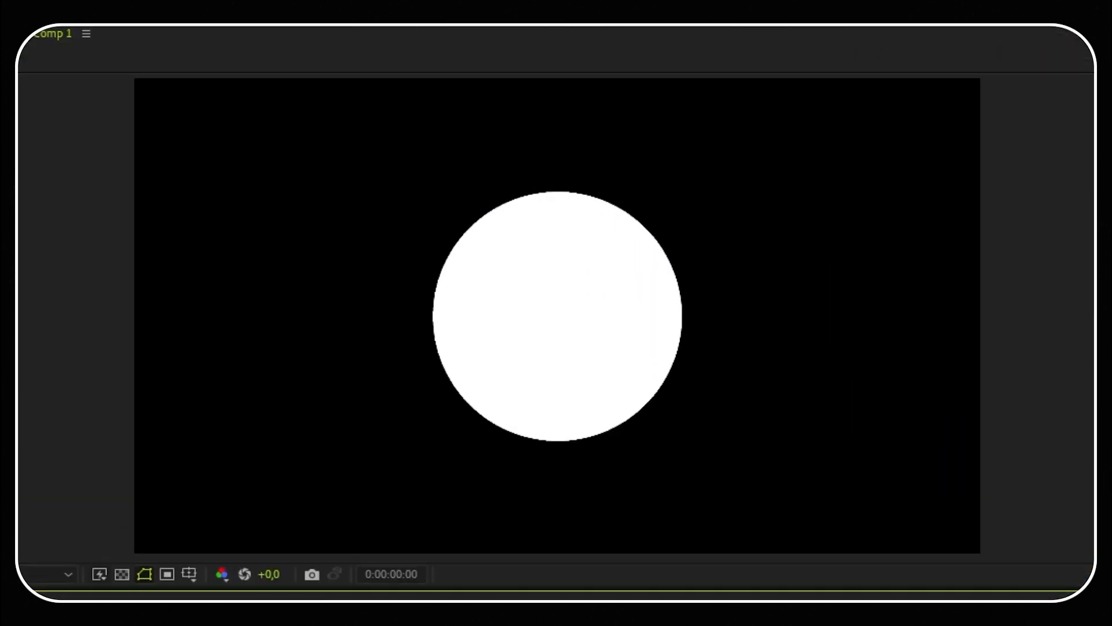
pyautogui.press('space')
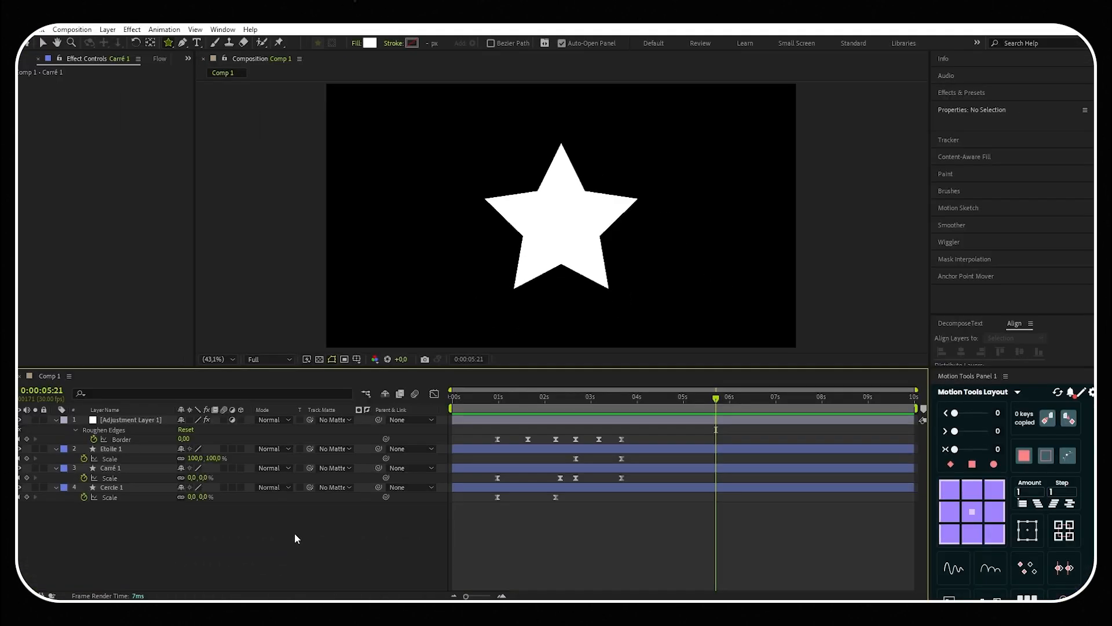
# Create a second composition named Comp 2 at 1920x1080, 30 fps and 10 seconds long.
pyautogui.click(18, 62)
pyautogui.rightClick(62, 197)
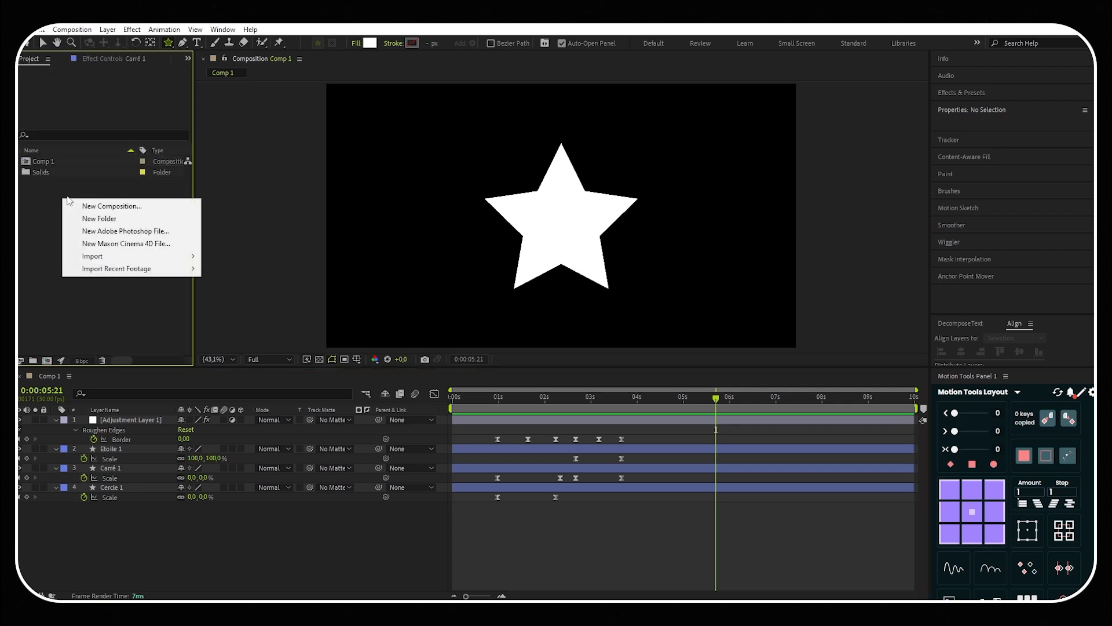
pyautogui.click(96, 207)
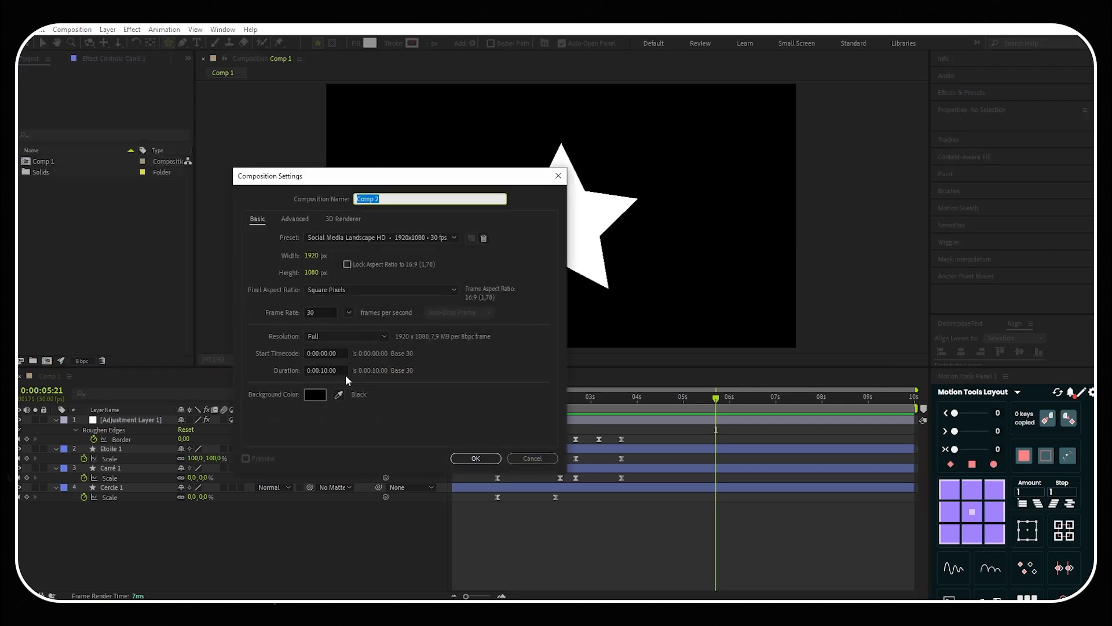
pyautogui.click(477, 458)
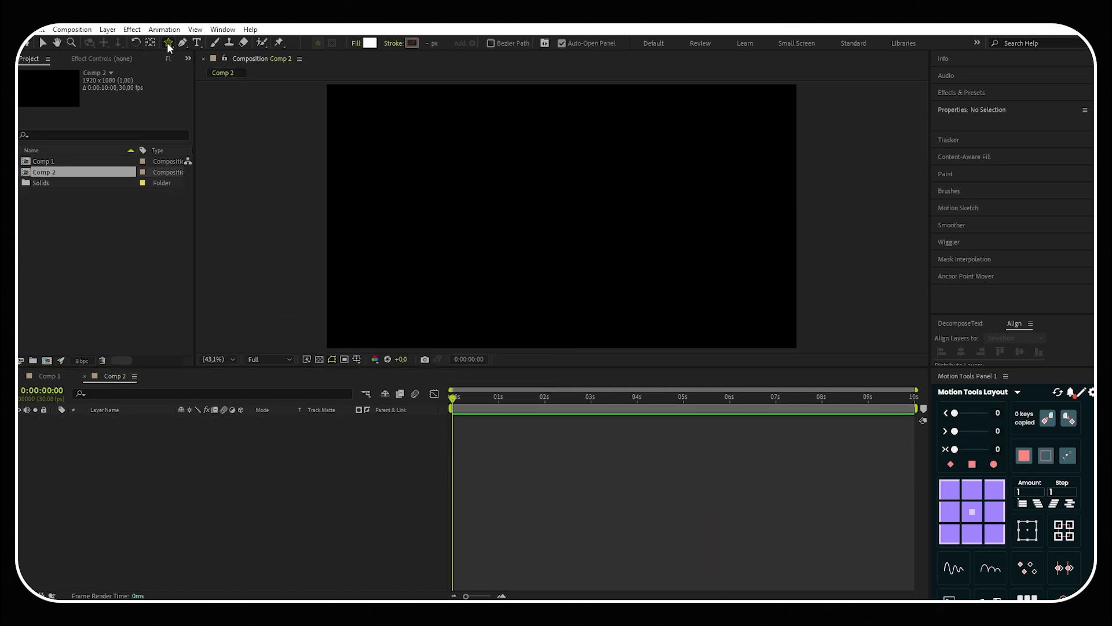
# Draw a star with an outer radius of about 214 at the composition's left edge, centred vertically, with its anchor point at its centre.
pyautogui.click(169, 43)
pyautogui.moveTo(376, 190); pyautogui.dragTo(418, 223)
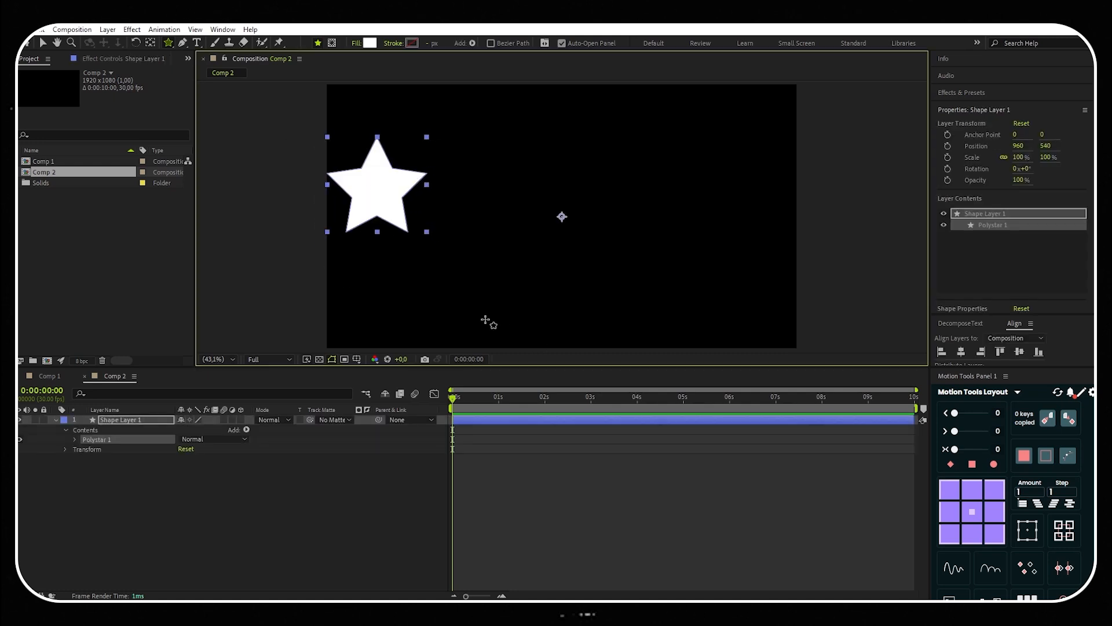
pyautogui.click(1020, 351)
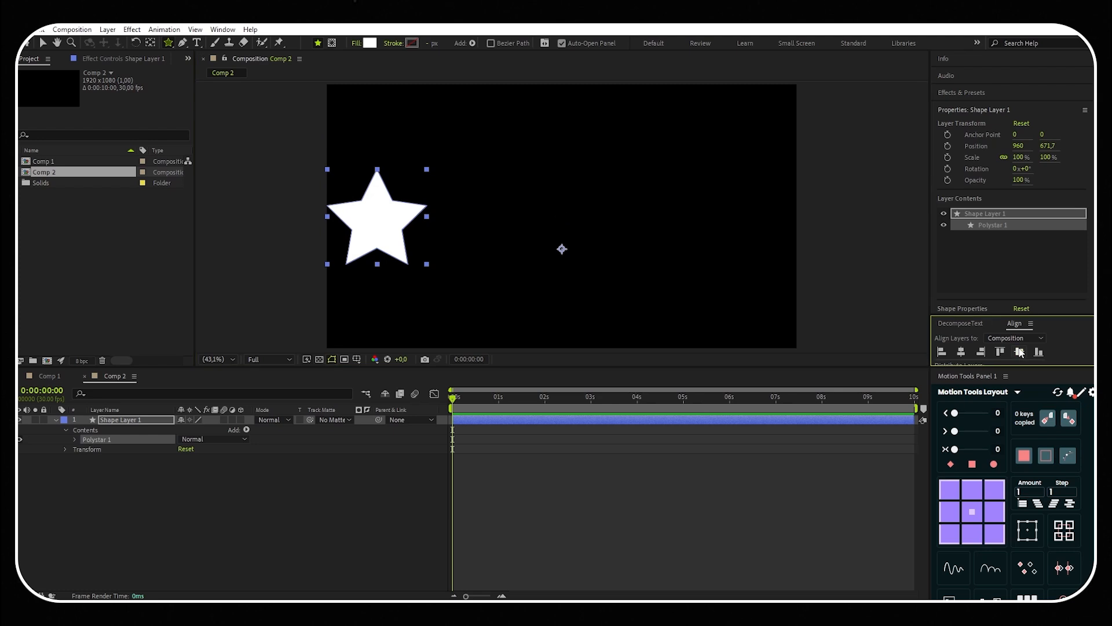
pyautogui.click(971, 516)
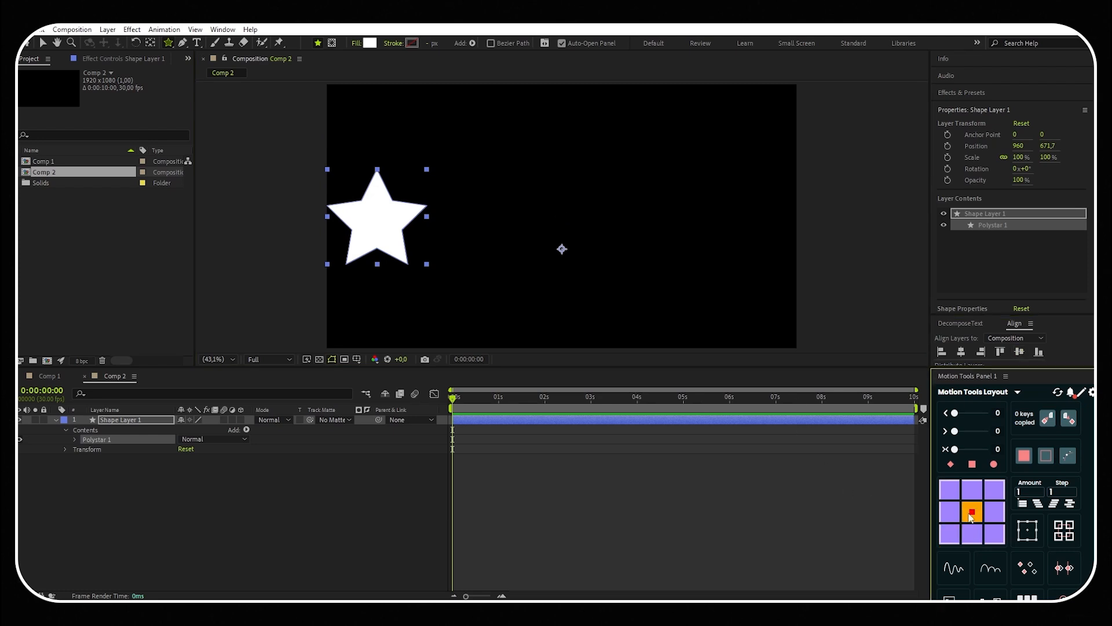
# Turn the star into a triangle by setting its polystar path to 3 points.
pyautogui.click(73, 438)
pyautogui.click(85, 449)
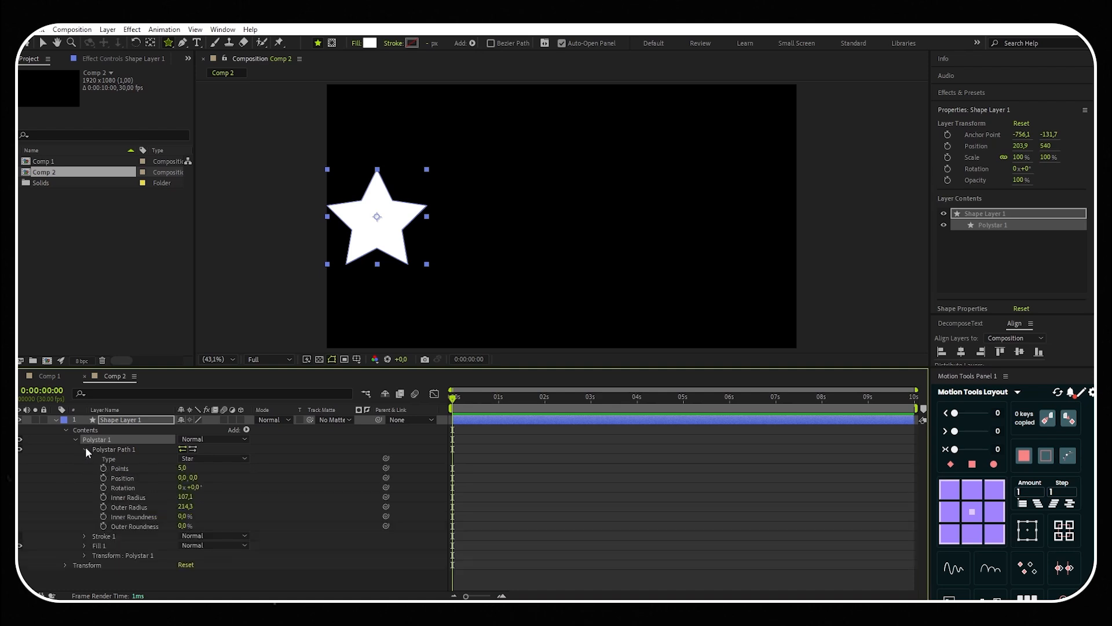
pyautogui.click(180, 468)
pyautogui.write('3')
pyautogui.press('Return')
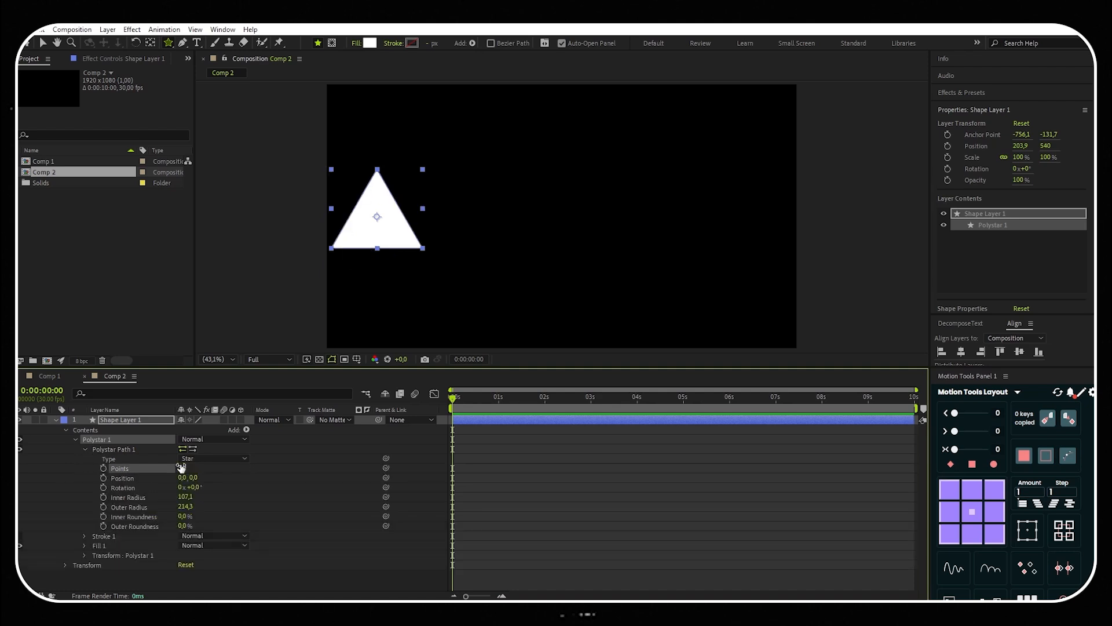
# Rename the triangle's shape layer Triangle 1.
pyautogui.rightClick(130, 420)
pyautogui.click(161, 387)
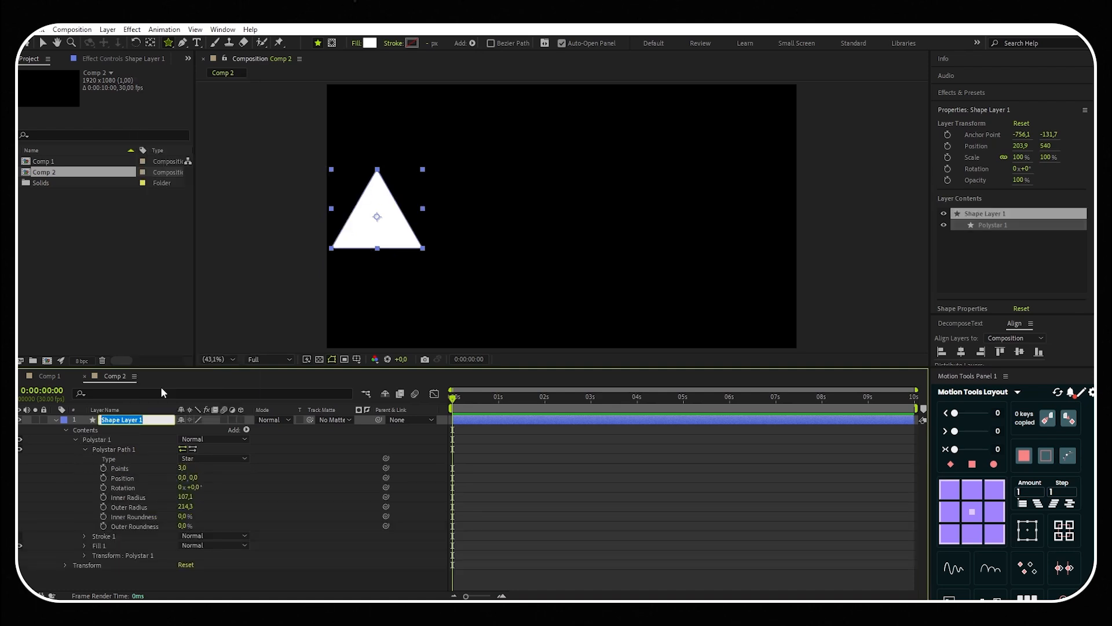
pyautogui.write('Triangle 1')
pyautogui.press('Return')
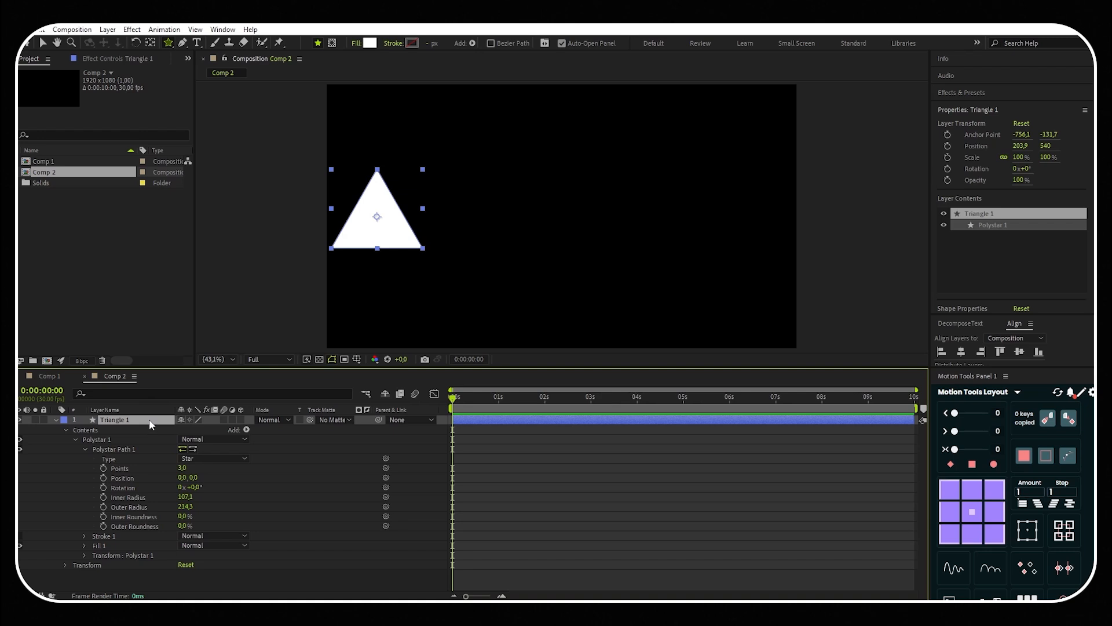
# Start Position and Rotation keyframes for Triangle 1 at 0:00, with the X position at 278.9.
pyautogui.press('p')
pyautogui.hotkey('alt', 'shift', 'p')
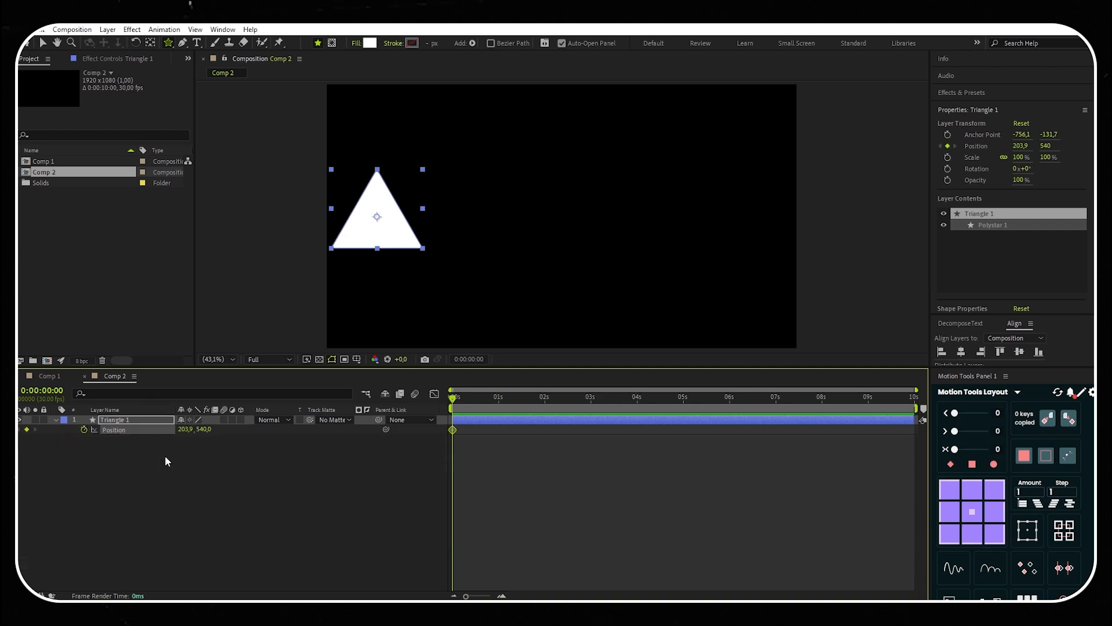
pyautogui.click(143, 421)
pyautogui.press('r')
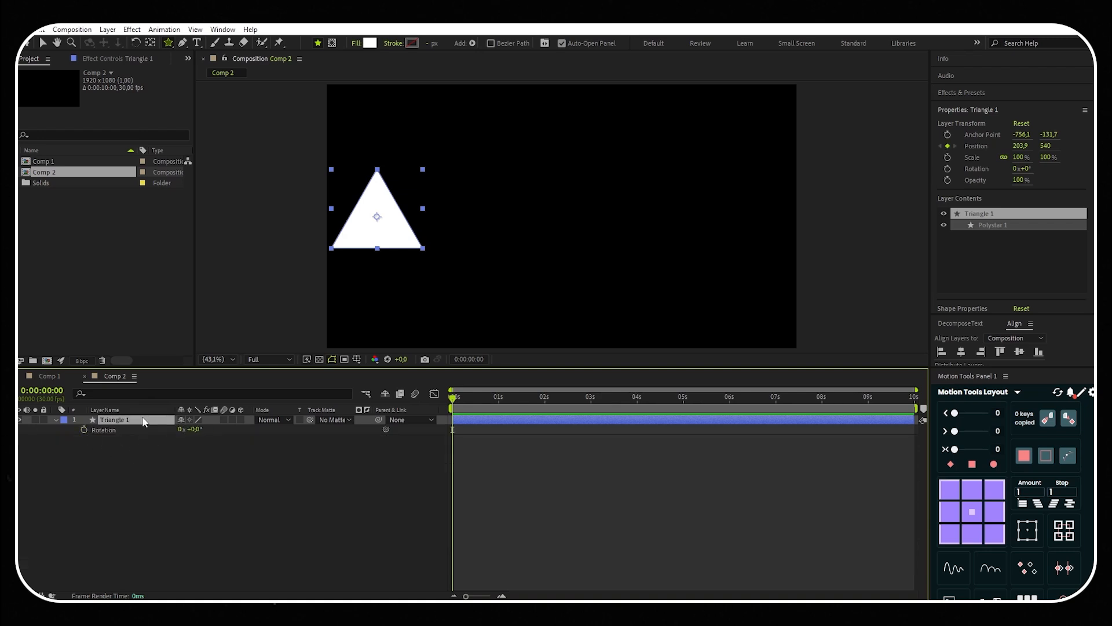
pyautogui.click(83, 429)
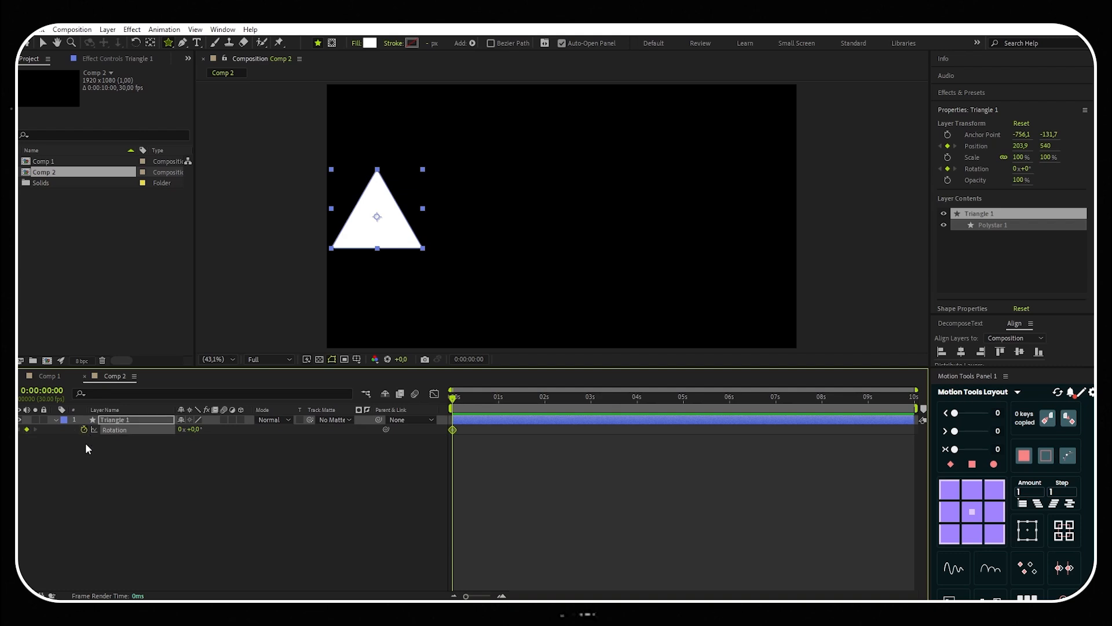
pyautogui.click(132, 423)
pyautogui.press('u')
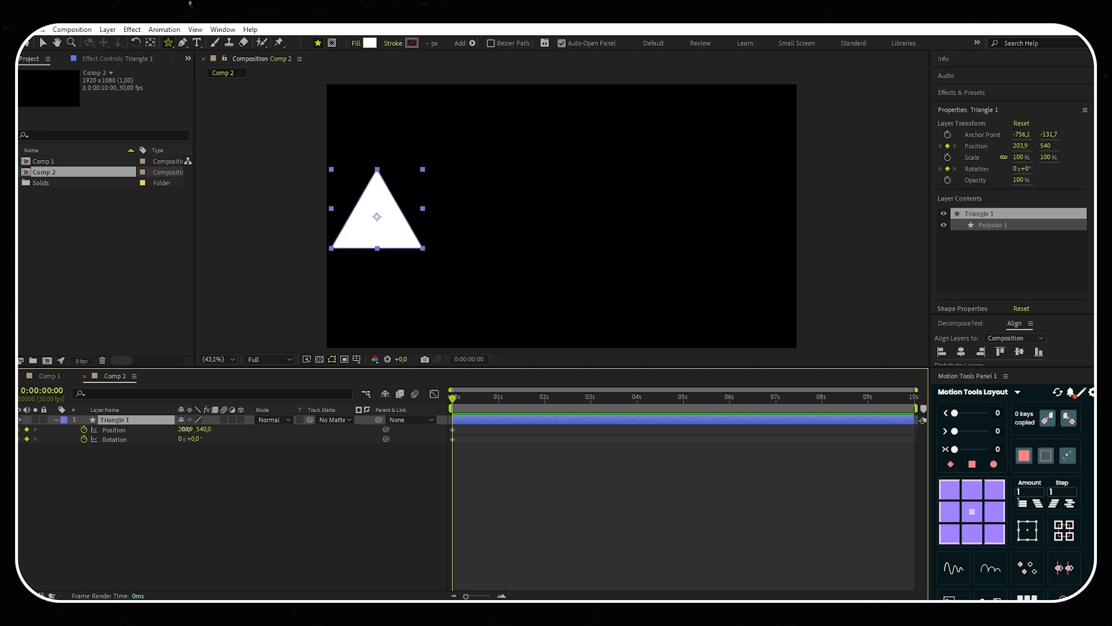
pyautogui.moveTo(186, 430); pyautogui.dragTo(232, 434)
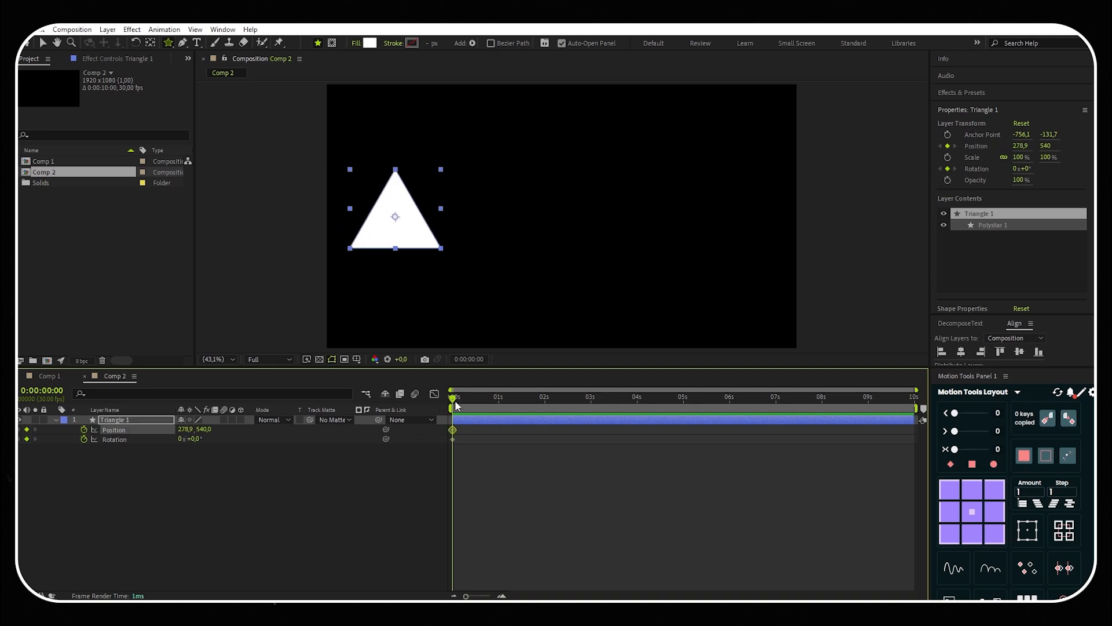
# Keyframe Triangle 1 at 0:00:01:05 with X position 237.9 and rotation -4°.
pyautogui.moveTo(456, 406); pyautogui.dragTo(507, 398)
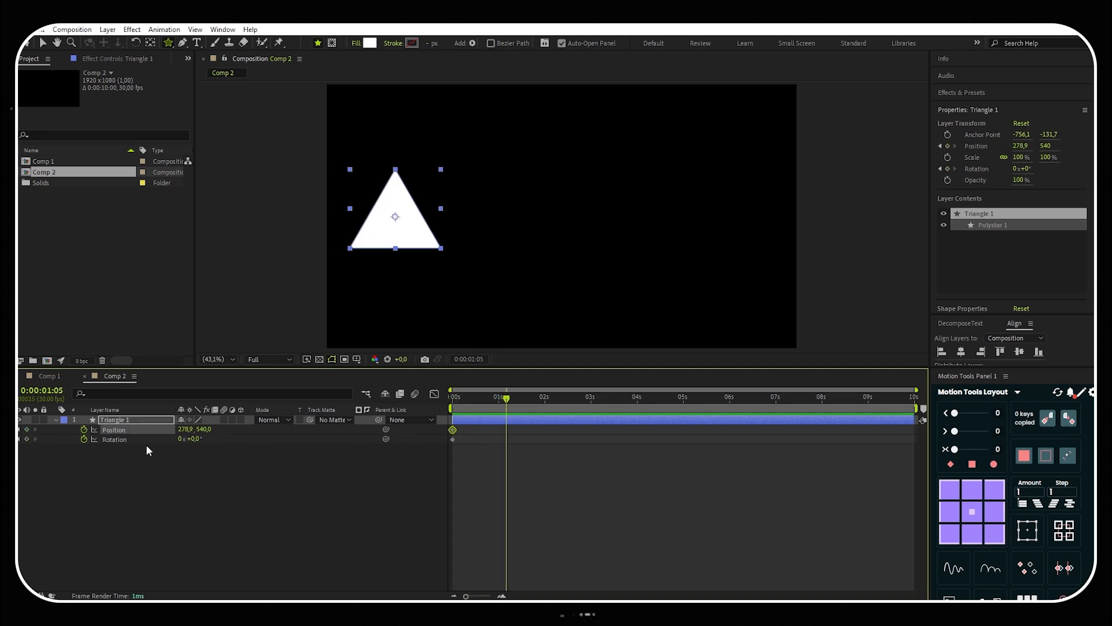
pyautogui.moveTo(180, 429)
pyautogui.mouseDown()
pyautogui.moveTo(154, 444)
pyautogui.moveTo(193, 439)
pyautogui.mouseUp()
pyautogui.click(193, 439)
pyautogui.write('-4')
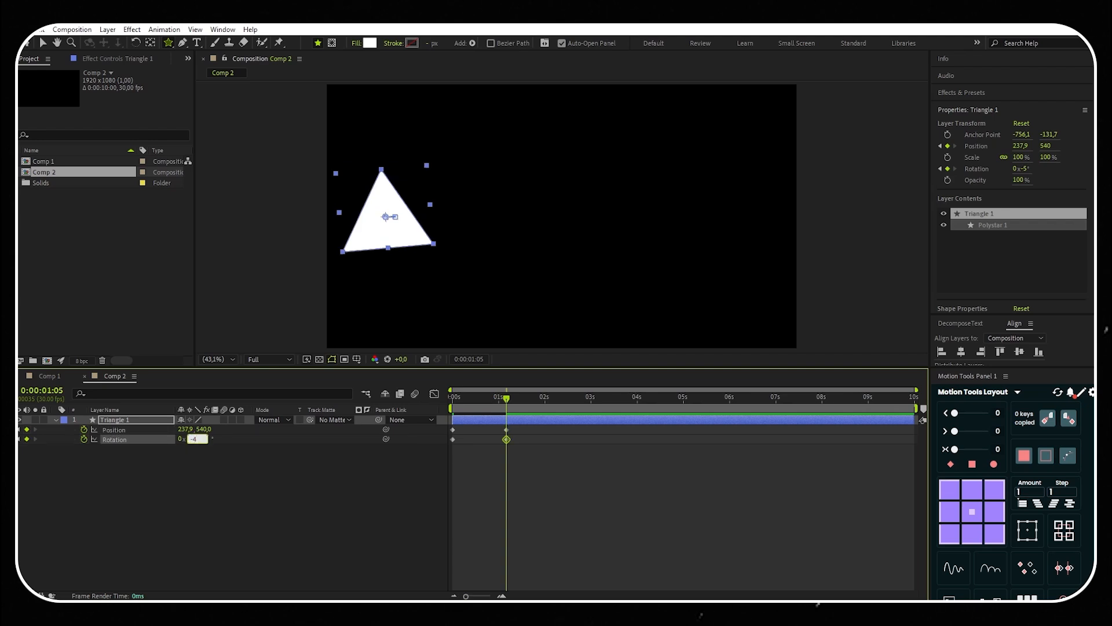
pyautogui.press('Return')
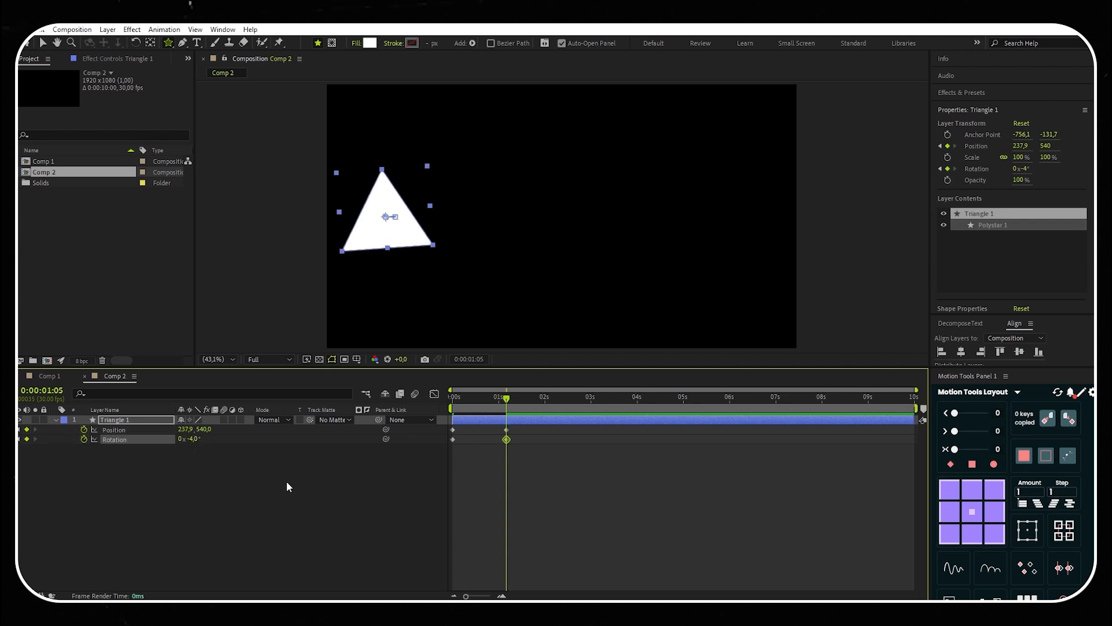
# Keyframe Triangle 1 at X 1668.9 with 5° rotation at 0:00:01:21, and at X 1632.9 with 0° rotation at 0:00:02:23.
pyautogui.moveTo(508, 402); pyautogui.dragTo(531, 398)
pyautogui.moveTo(183, 431)
pyautogui.mouseDown()
pyautogui.moveTo(263, 431)
pyautogui.moveTo(196, 443)
pyautogui.mouseUp()
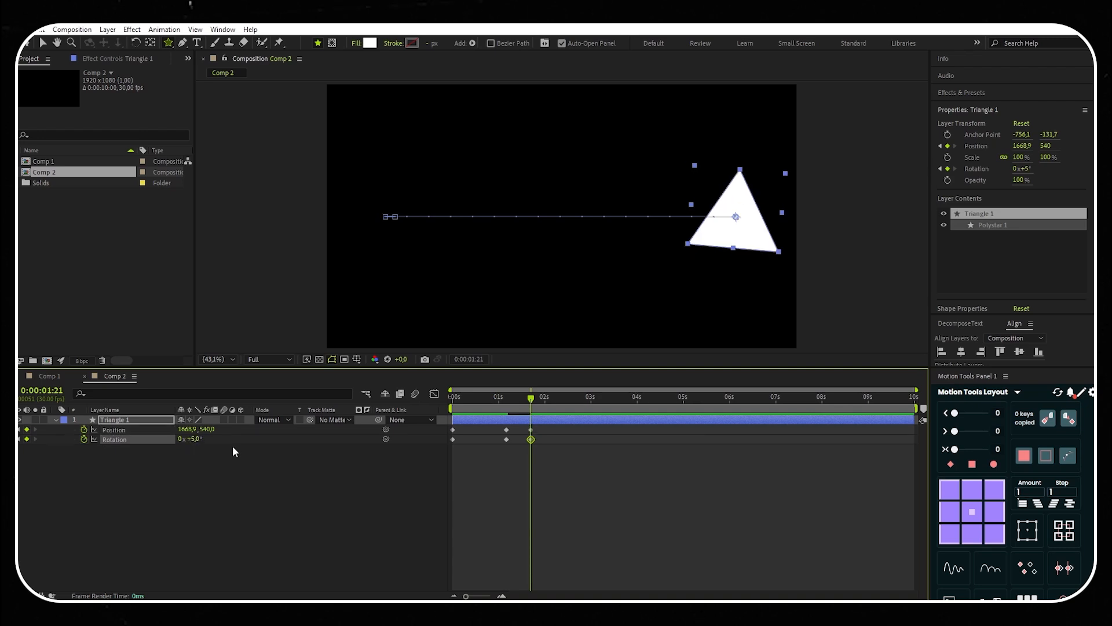
pyautogui.moveTo(533, 401); pyautogui.dragTo(580, 398)
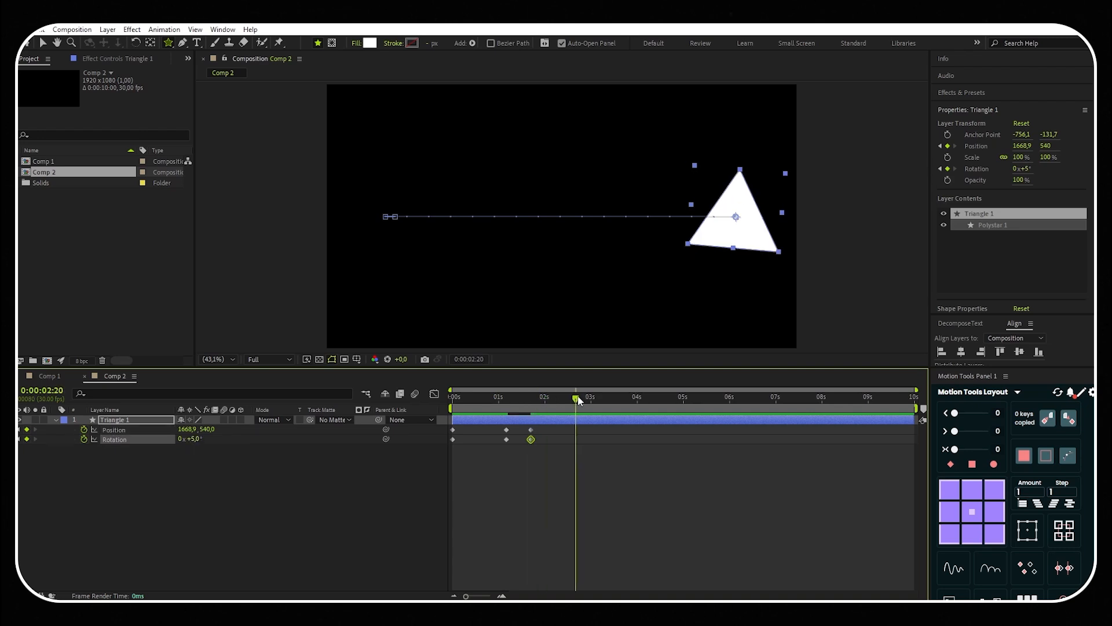
pyautogui.click(195, 438)
pyautogui.write('0')
pyautogui.press('Return')
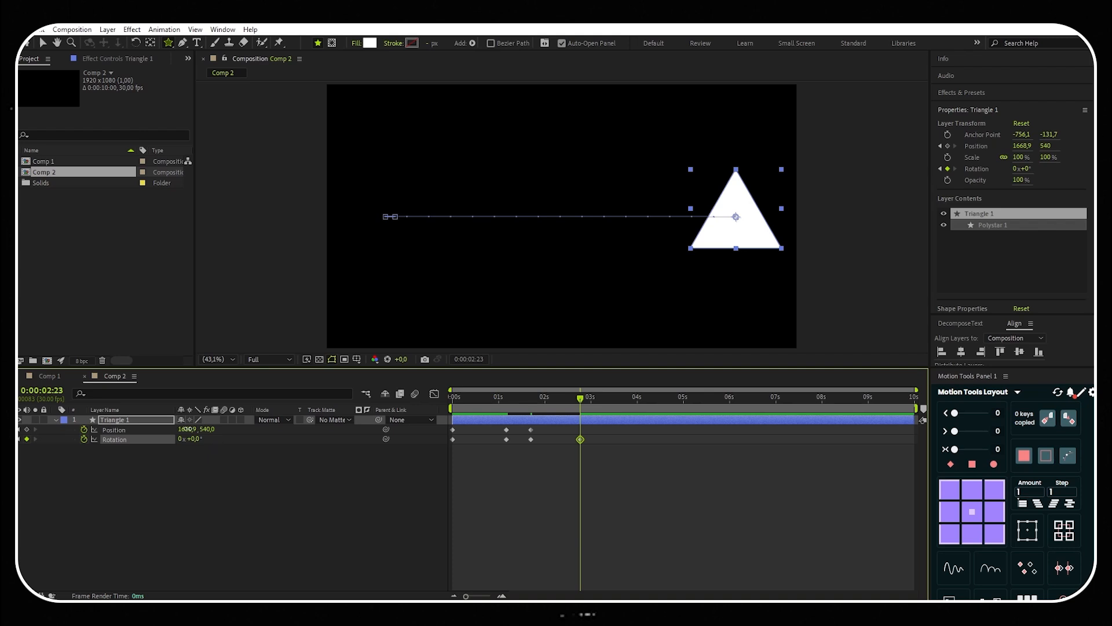
pyautogui.moveTo(187, 428); pyautogui.dragTo(166, 433)
# Apply Easy Ease to all of Triangle 1's Position and Rotation keyframes and preview the motion from the start.
pyautogui.moveTo(621, 456); pyautogui.dragTo(444, 429)
pyautogui.press('F9')
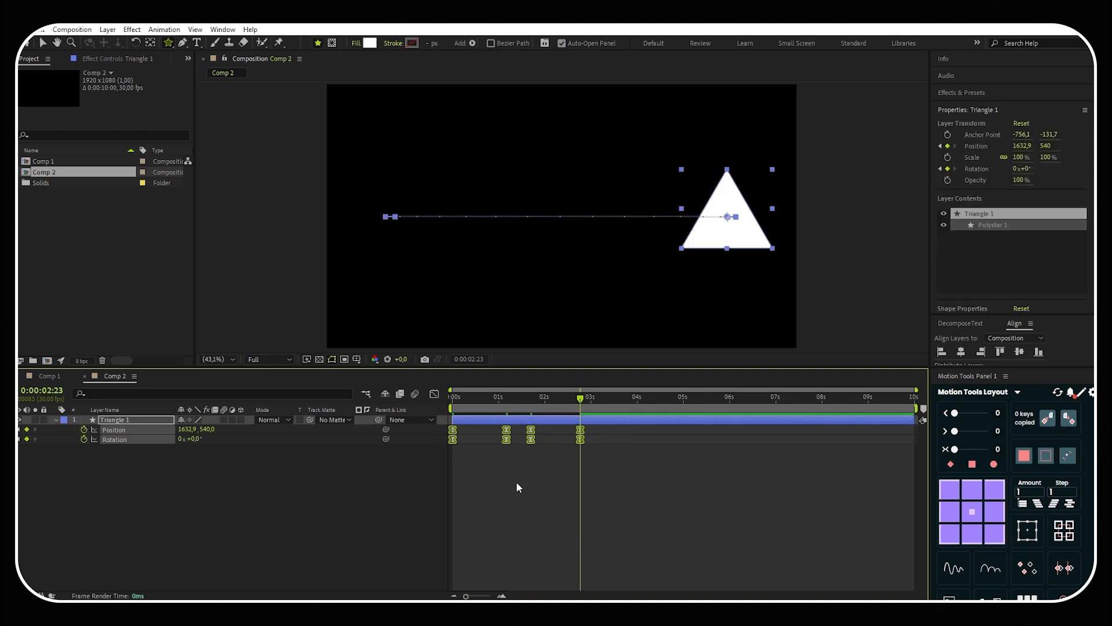
pyautogui.moveTo(579, 399); pyautogui.dragTo(396, 482)
pyautogui.click(389, 479)
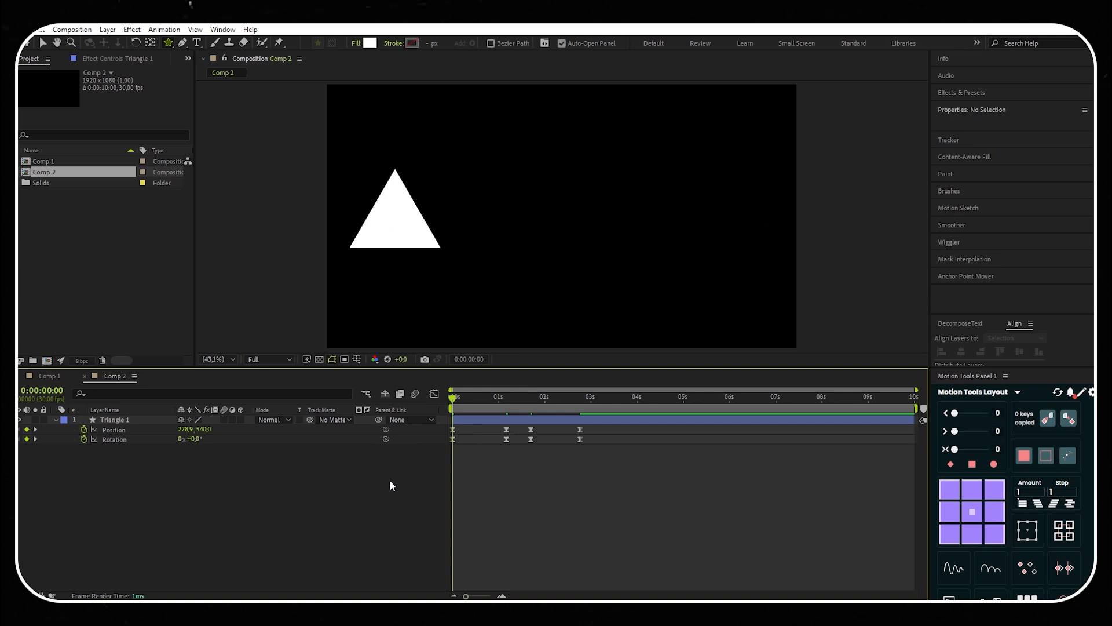
pyautogui.press('space')
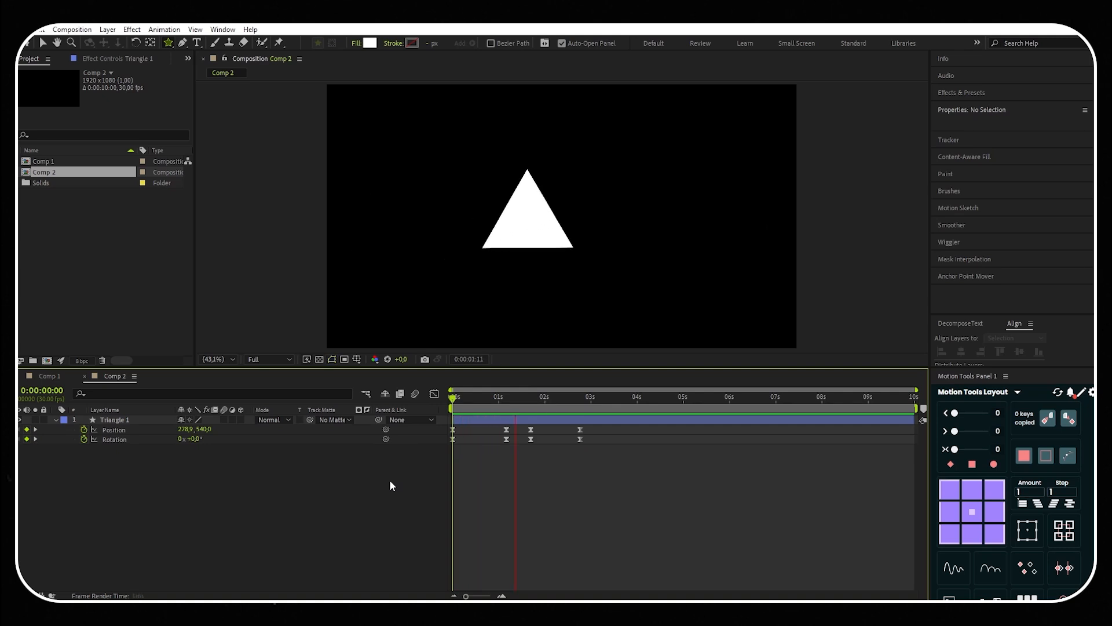
pyautogui.press('space')
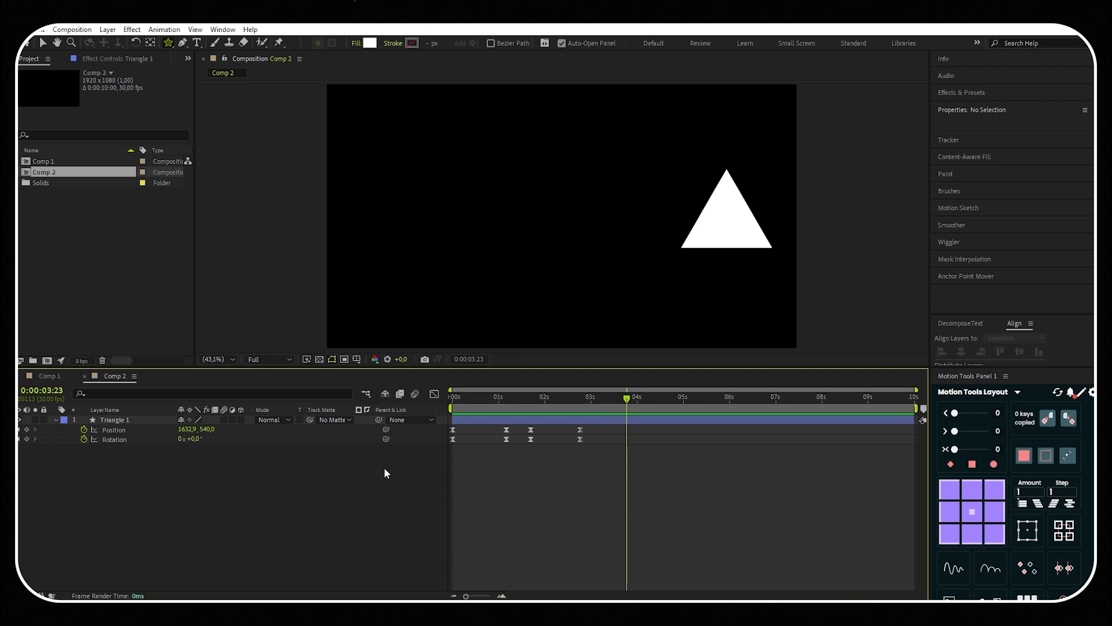
# Draw a square over the triangle at its end position, centre its anchor point, and set its X position to 1632.3.
pyautogui.moveTo(169, 39); pyautogui.dragTo(218, 41)
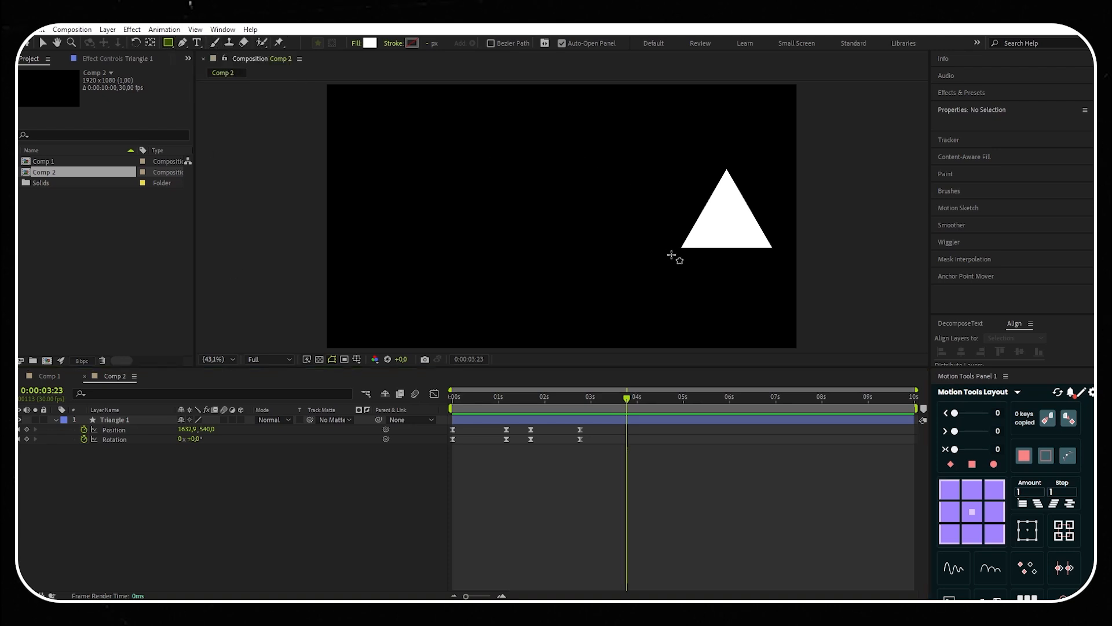
pyautogui.moveTo(680, 248); pyautogui.dragTo(761, 169)
pyautogui.click(141, 418)
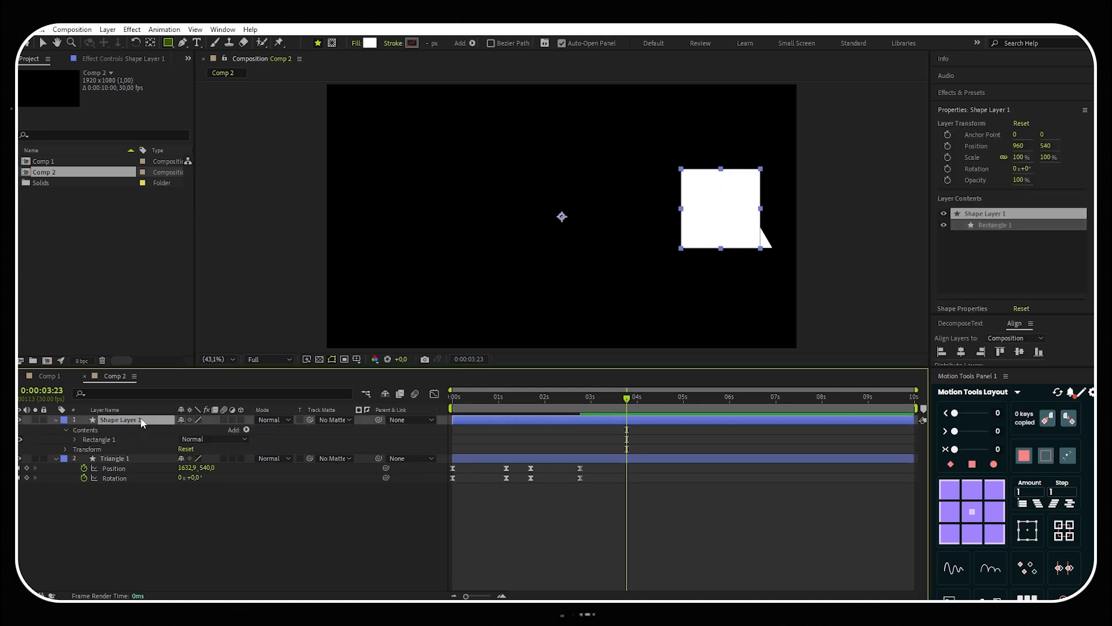
pyautogui.press('p')
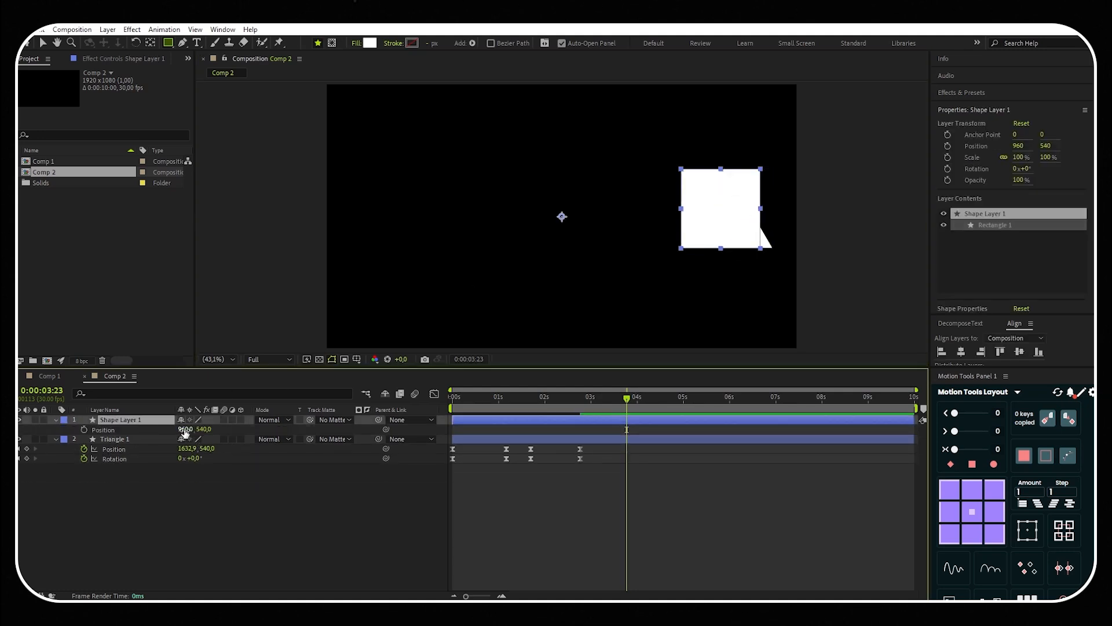
pyautogui.moveTo(186, 429)
pyautogui.mouseDown()
pyautogui.moveTo(202, 429)
pyautogui.moveTo(178, 428)
pyautogui.mouseUp()
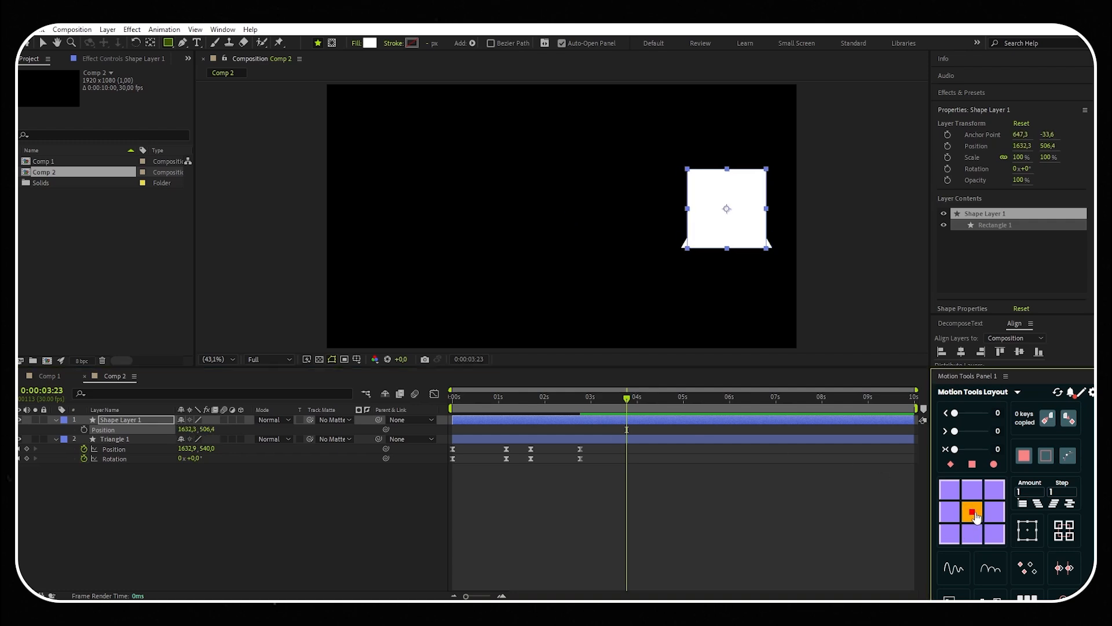
# Rename the square's shape layer Carré 1.
pyautogui.rightClick(138, 418)
pyautogui.click(171, 388)
pyautogui.write('Carré 1')
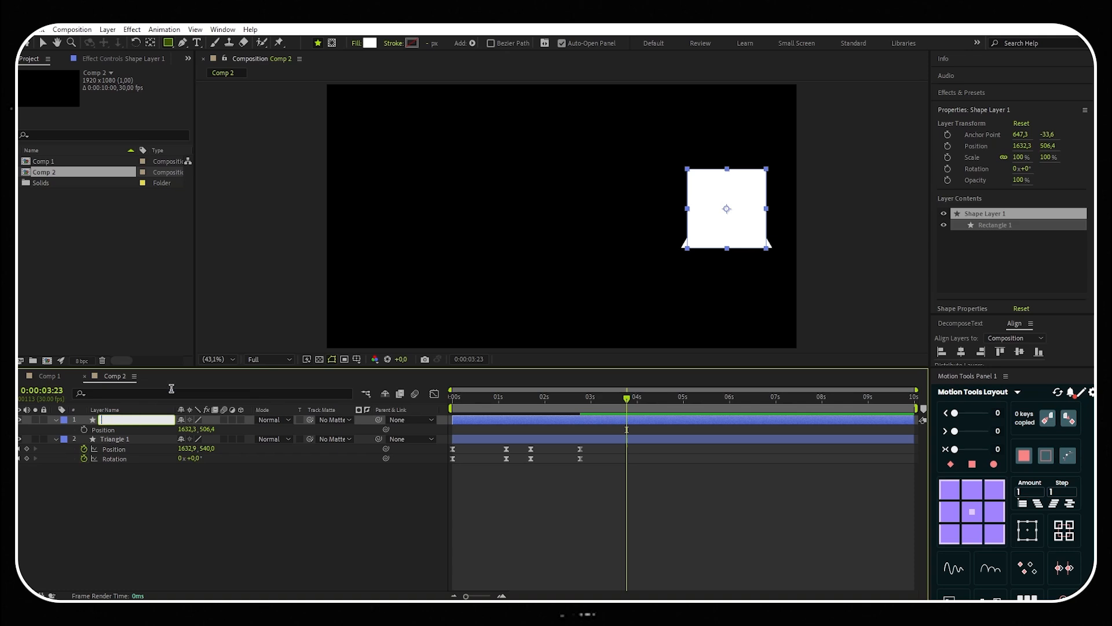
pyautogui.press('Return')
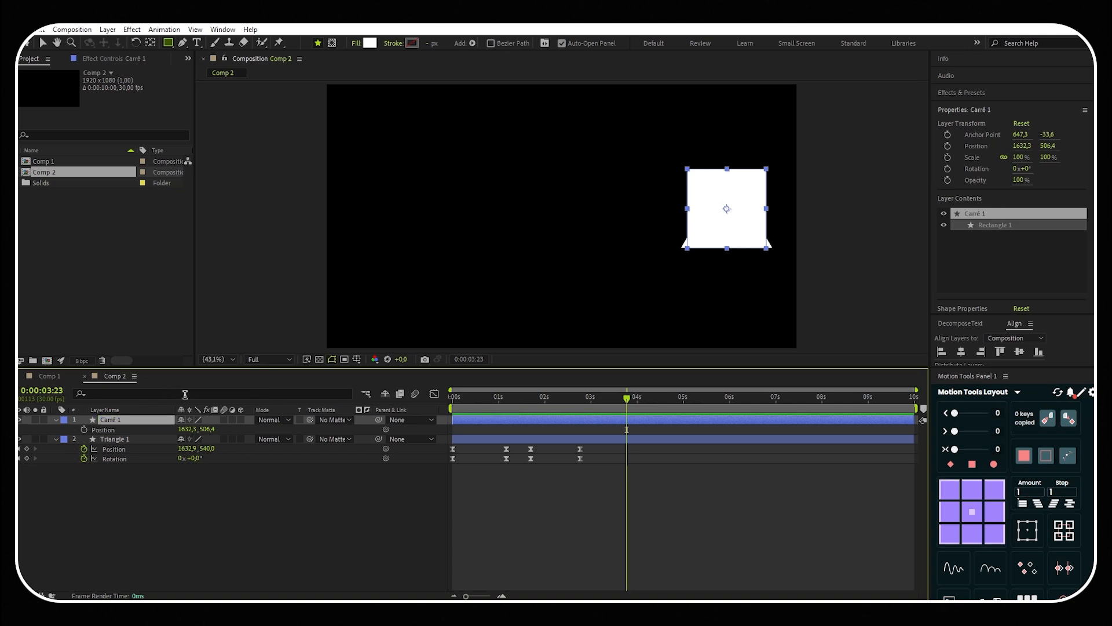
# Parent Carré 1 to Triangle 1 and preview the linked motion from the start.
pyautogui.moveTo(377, 419); pyautogui.dragTo(140, 443)
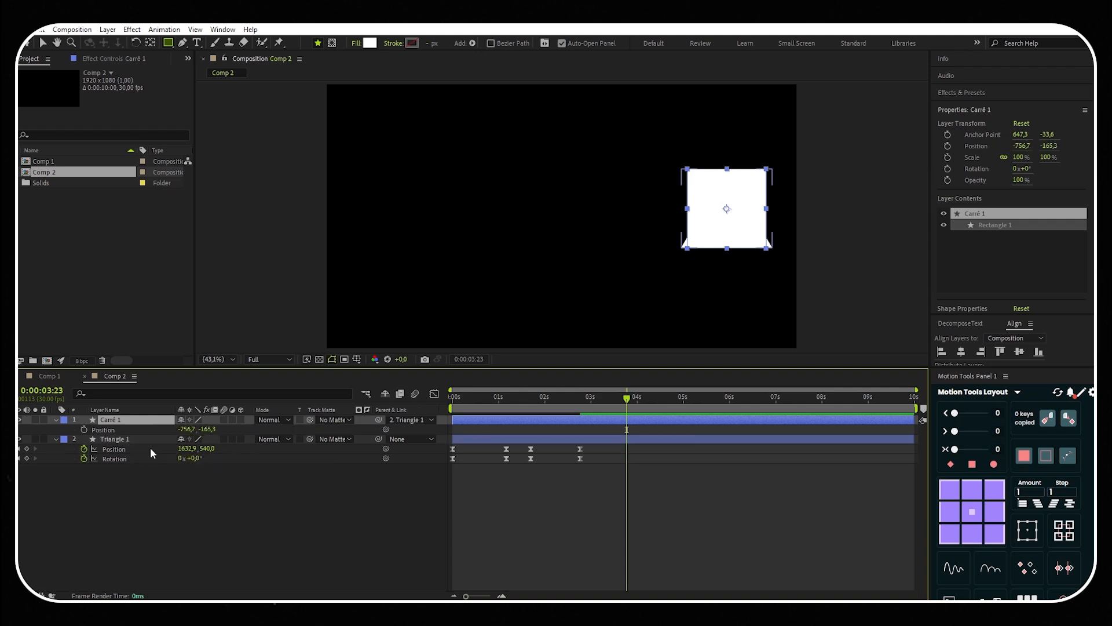
pyautogui.press('Home')
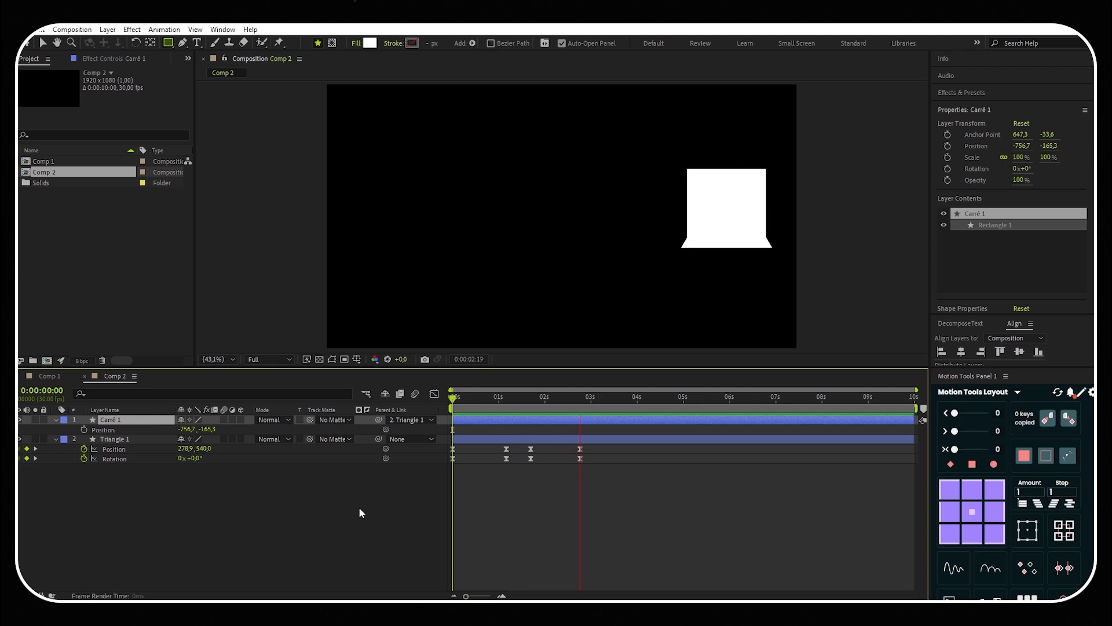
pyautogui.press('space')
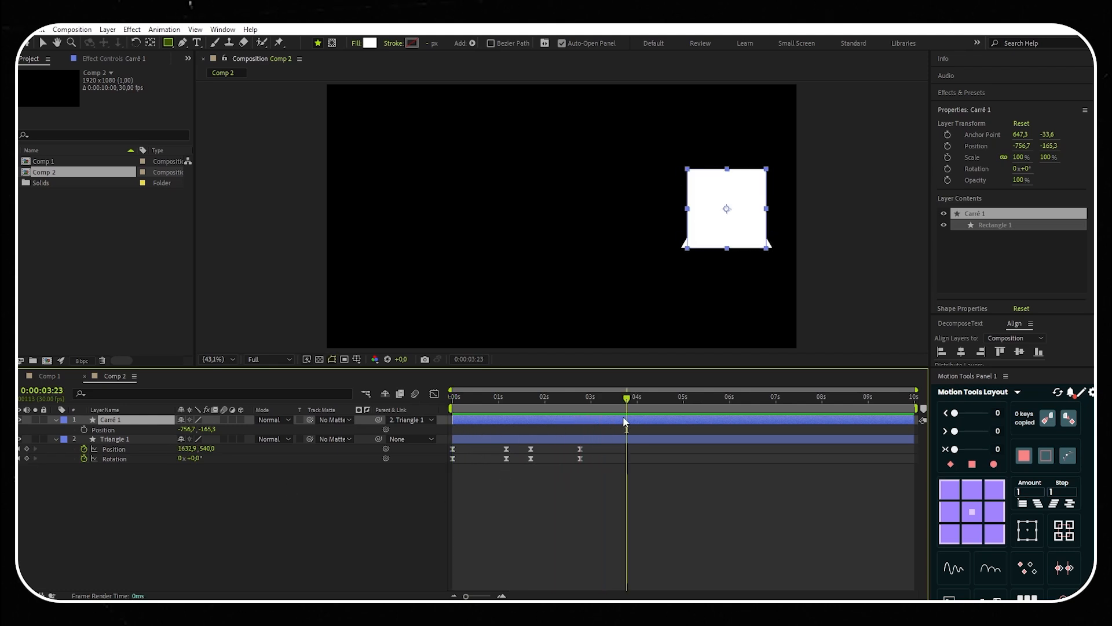
# Trim Carré 1 to start and Triangle 1 to end at 0:00:01:13, and preview the shape swap from the start.
pyautogui.moveTo(578, 391); pyautogui.dragTo(519, 390)
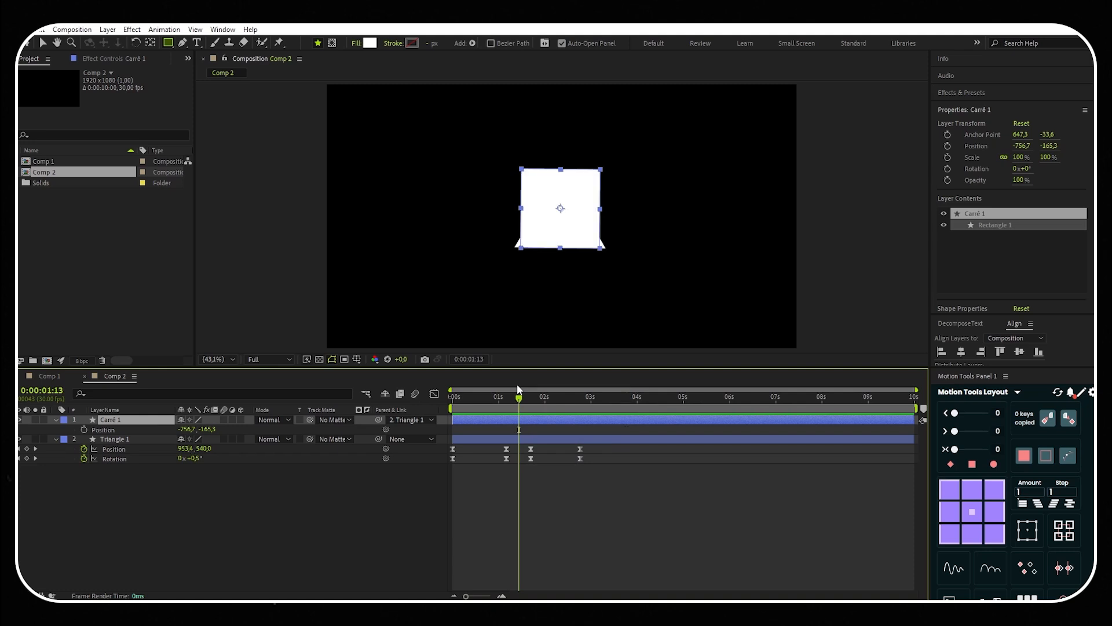
pyautogui.moveTo(466, 597); pyautogui.dragTo(483, 596)
pyautogui.moveTo(453, 419); pyautogui.dragTo(660, 419)
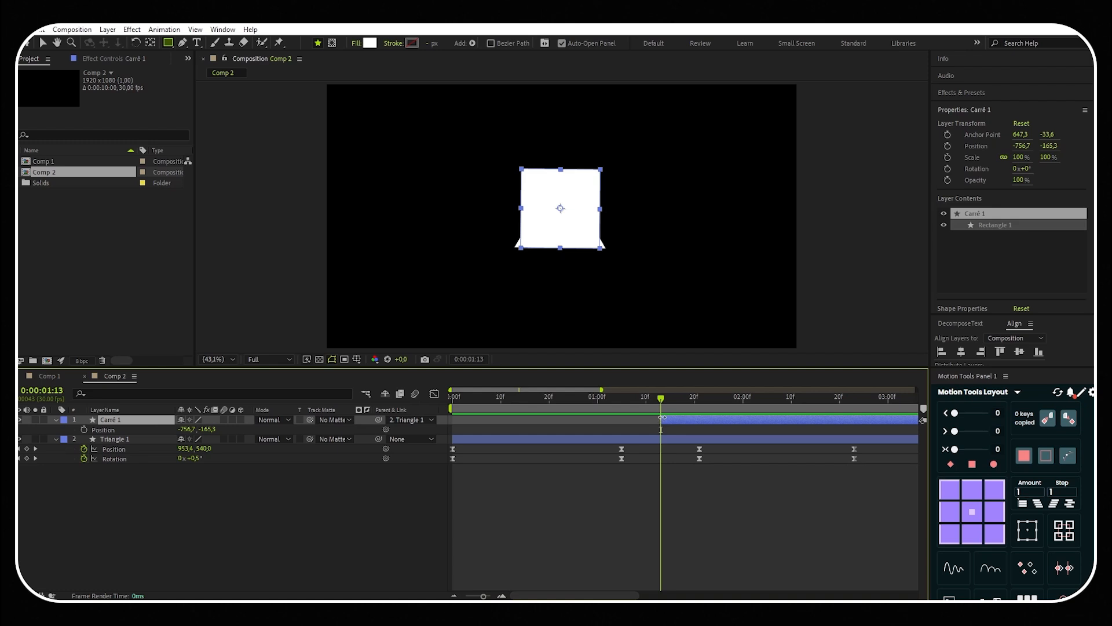
pyautogui.moveTo(486, 596); pyautogui.dragTo(465, 596)
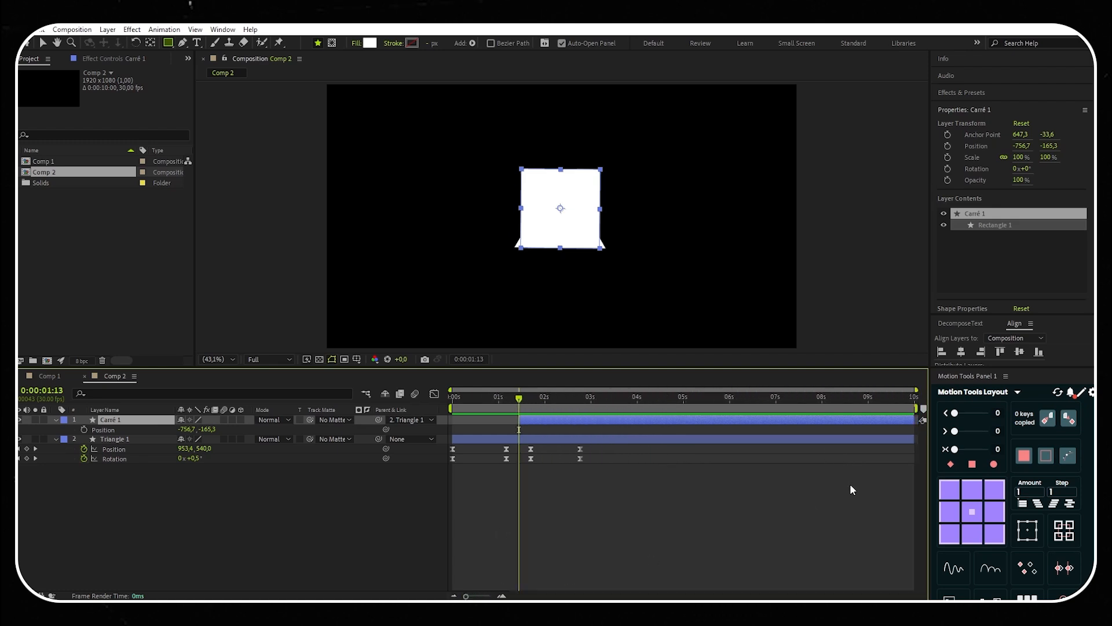
pyautogui.moveTo(915, 439); pyautogui.dragTo(518, 452)
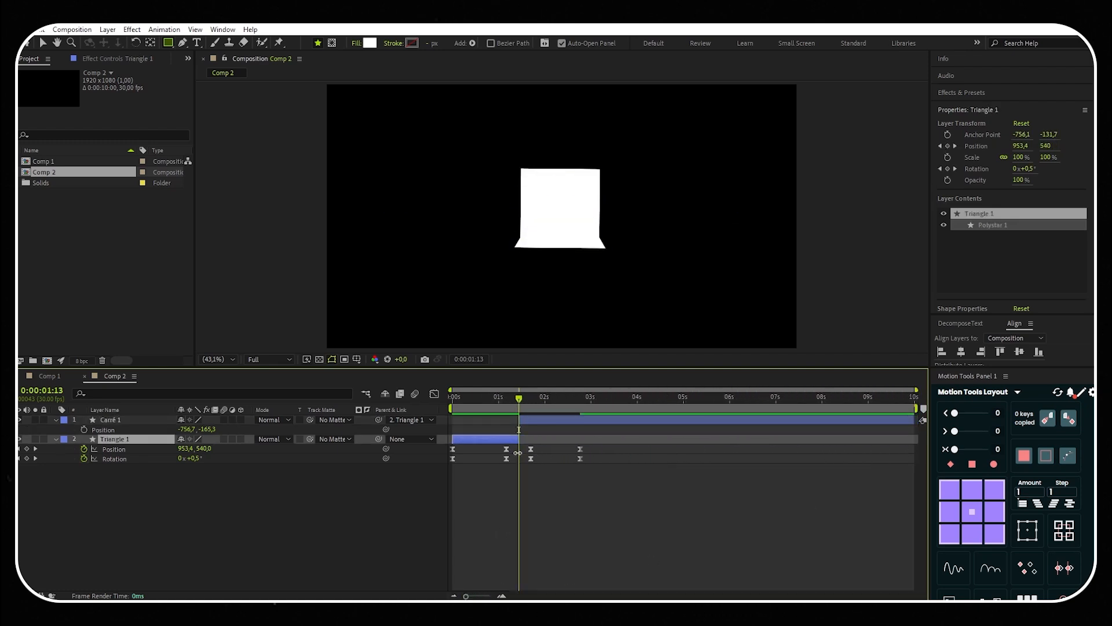
pyautogui.moveTo(467, 596); pyautogui.dragTo(484, 596)
pyautogui.click(566, 492)
pyautogui.moveTo(646, 399); pyautogui.dragTo(414, 405)
pyautogui.press('space')
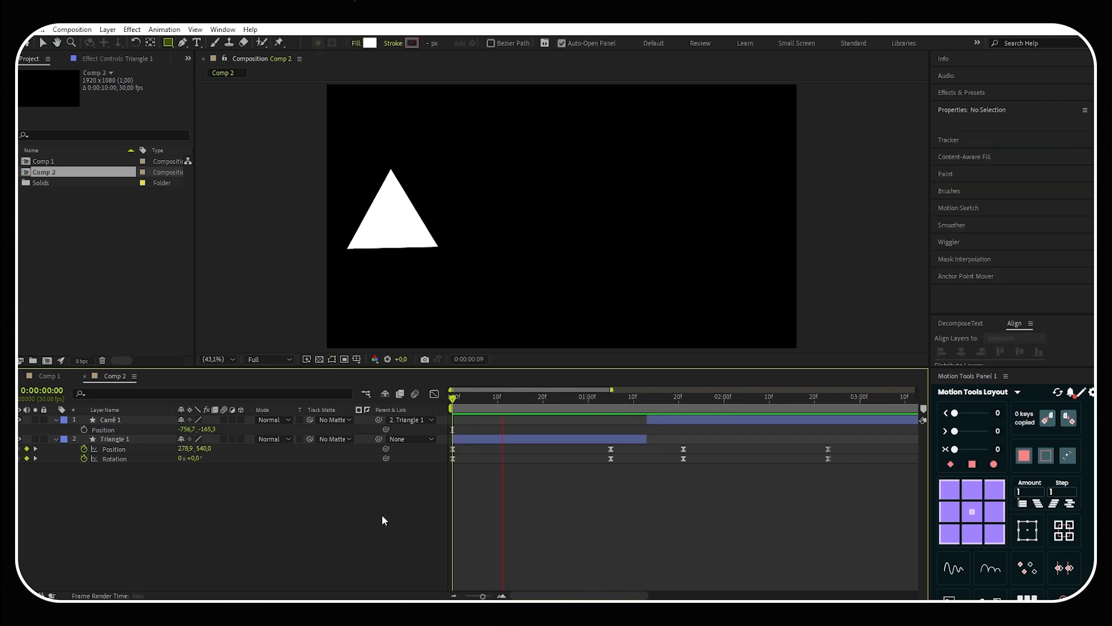
pyautogui.press('space')
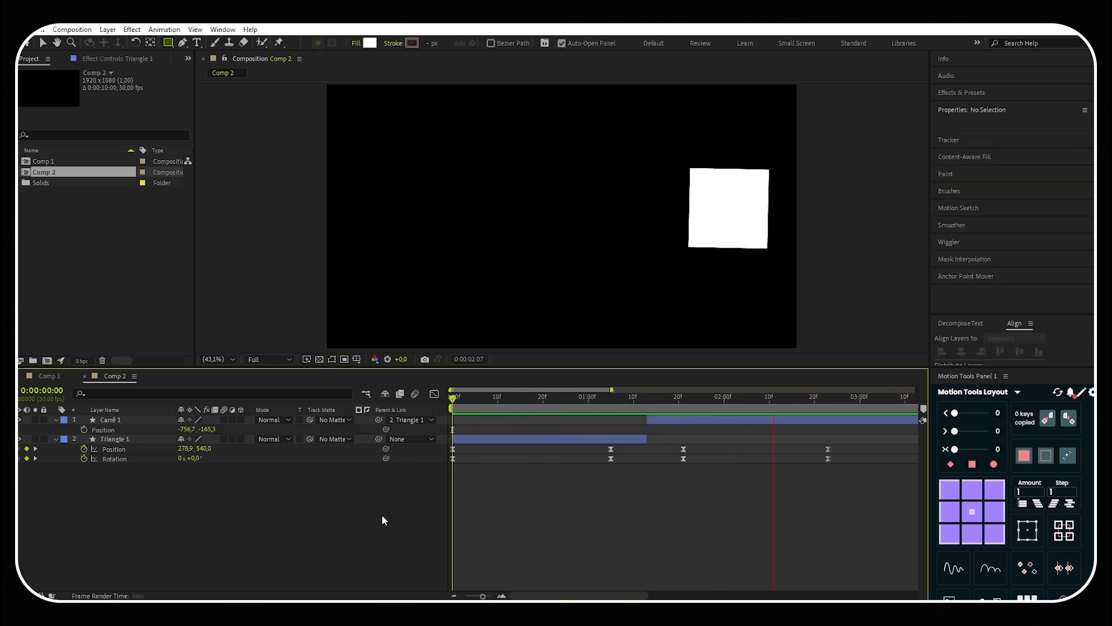
pyautogui.click(852, 399)
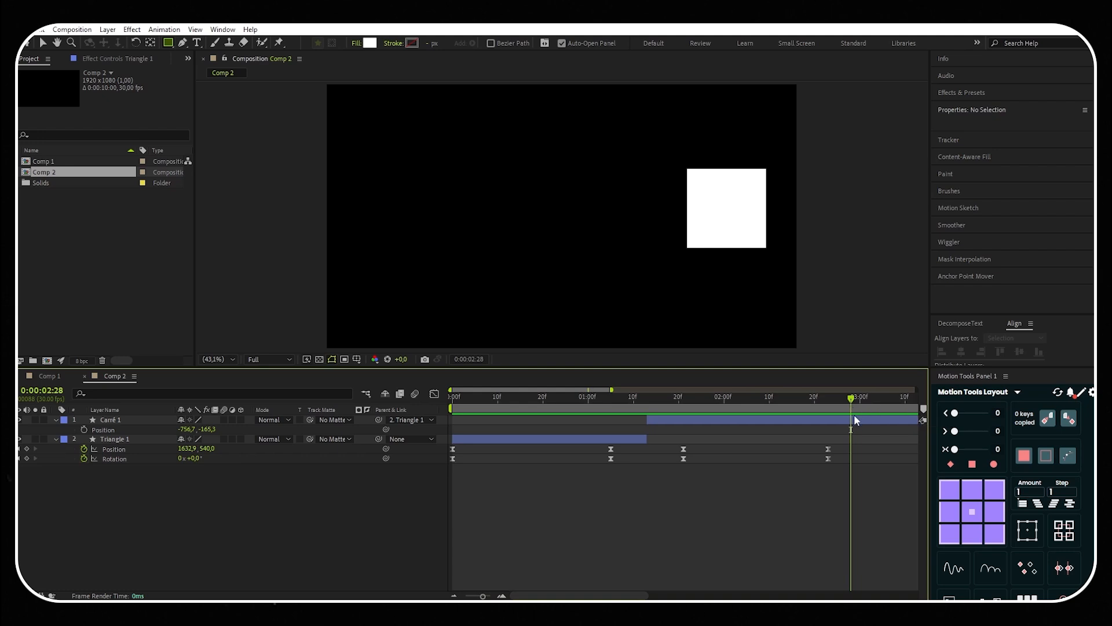
# Filter the Triangle 1 and Carré 1 layers by "path" and convert both shapes' paths to Bezier paths.
pyautogui.click(127, 439)
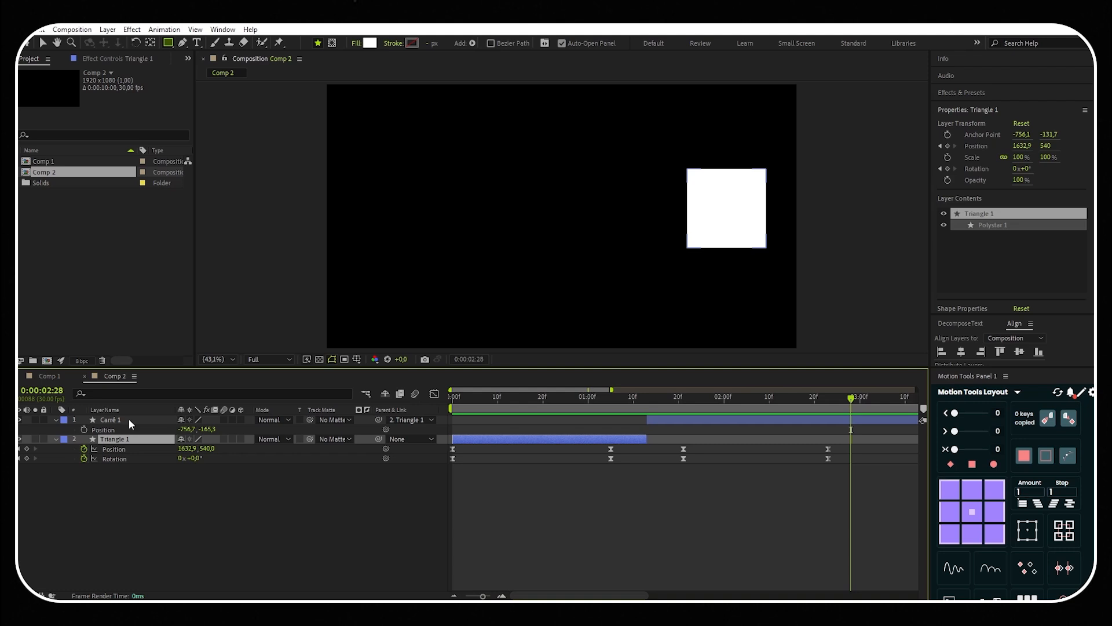
pyautogui.keyDown('shift'); pyautogui.click(129, 419); pyautogui.keyUp('shift')
pyautogui.click(113, 394)
pyautogui.write('path')
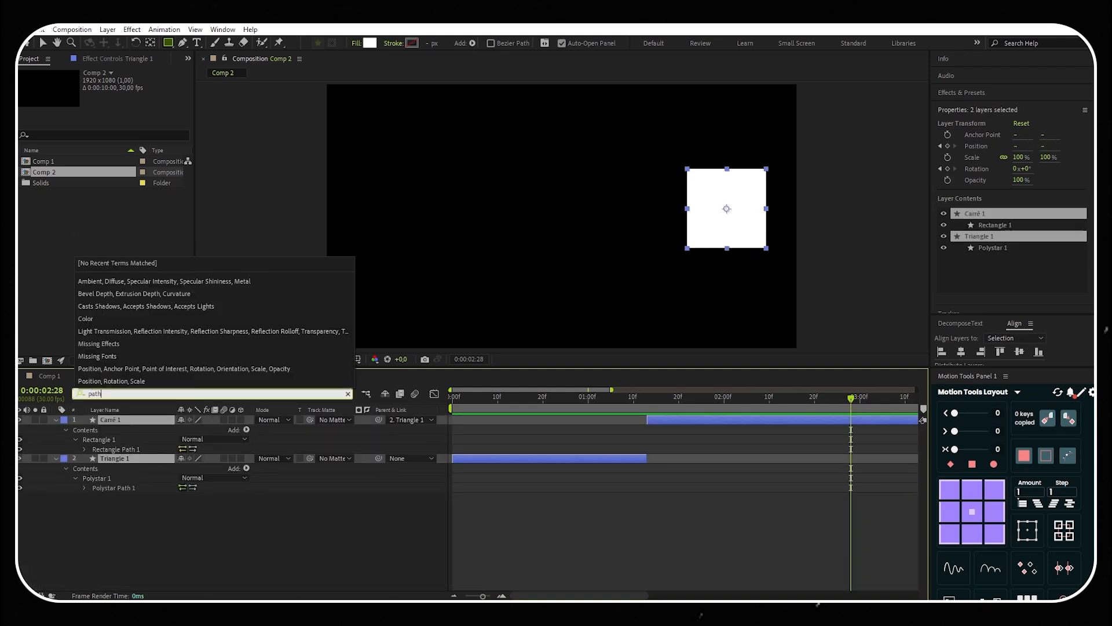
pyautogui.press('Return')
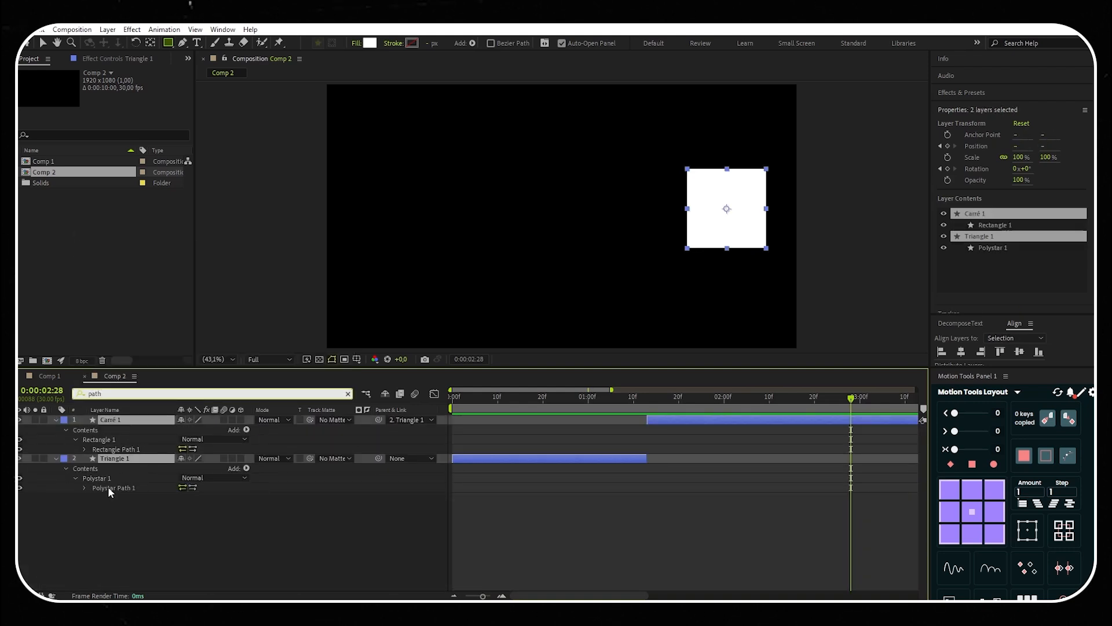
pyautogui.rightClick(108, 485)
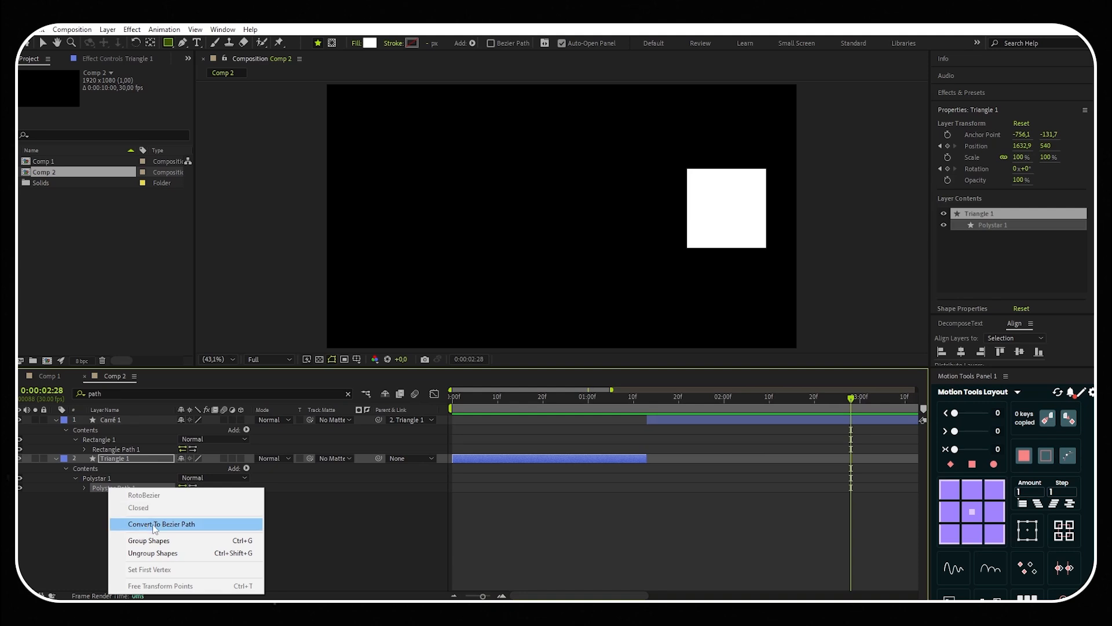
pyautogui.click(154, 525)
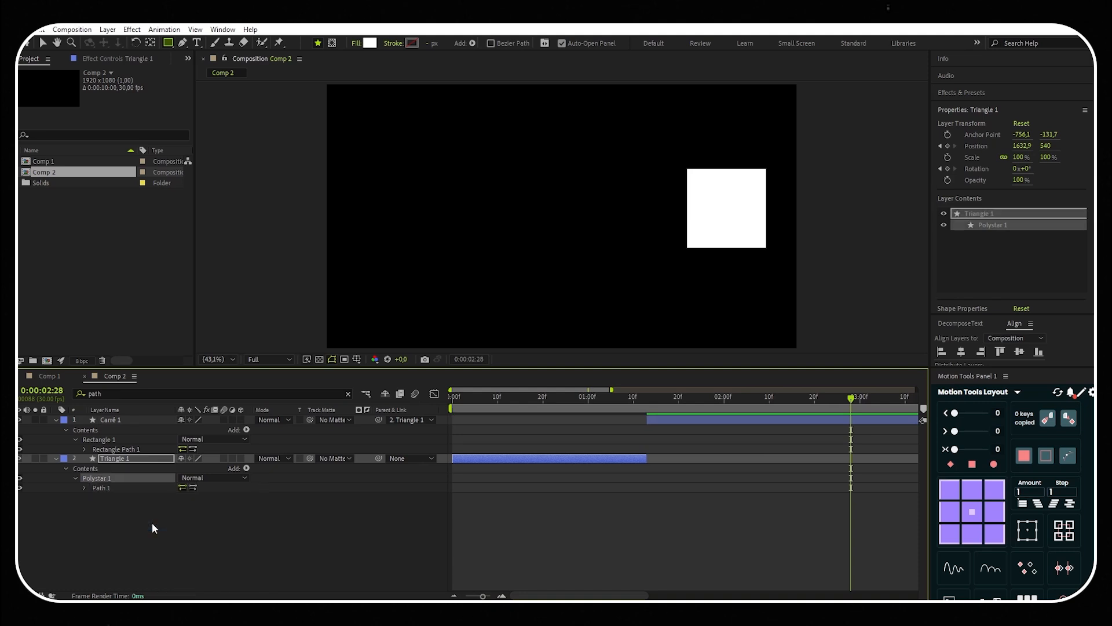
pyautogui.rightClick(123, 448)
pyautogui.click(155, 486)
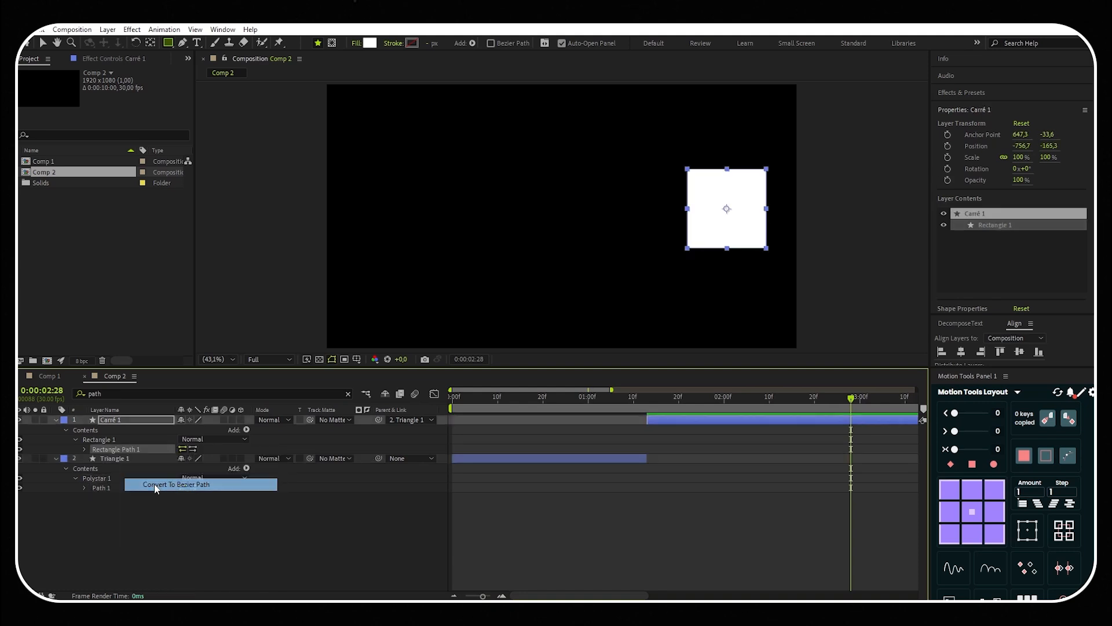
# Create a Path keyframe on Triangle 1 at 0:00:01:12 and move it back in line with the second Position keyframe.
pyautogui.click(845, 400)
pyautogui.moveTo(845, 400); pyautogui.dragTo(638, 402)
pyautogui.click(627, 457)
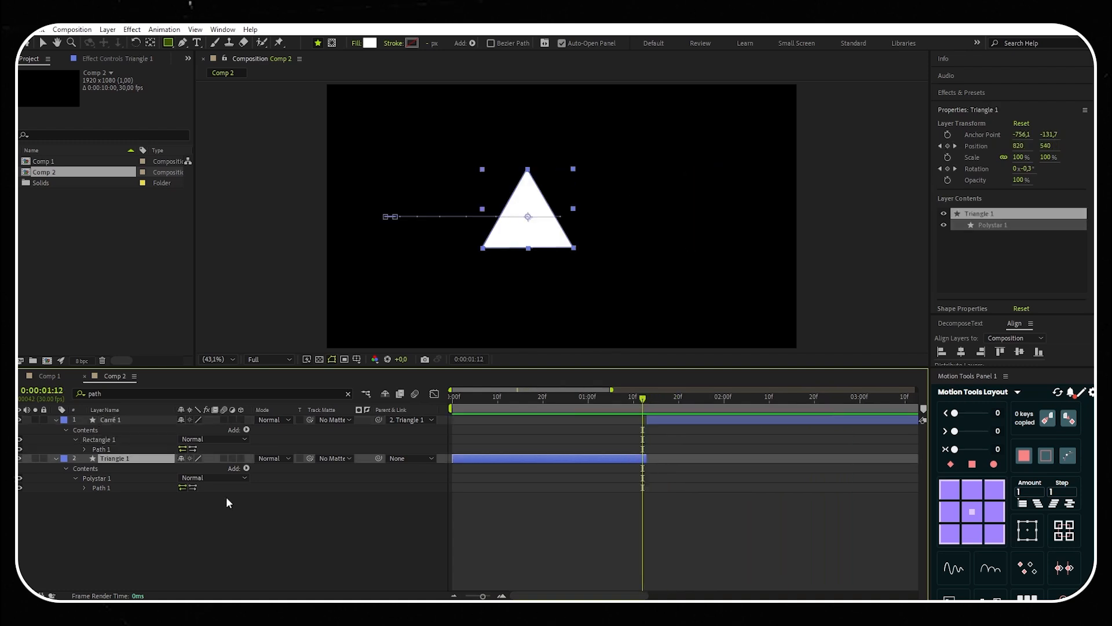
pyautogui.click(85, 488)
pyautogui.click(103, 497)
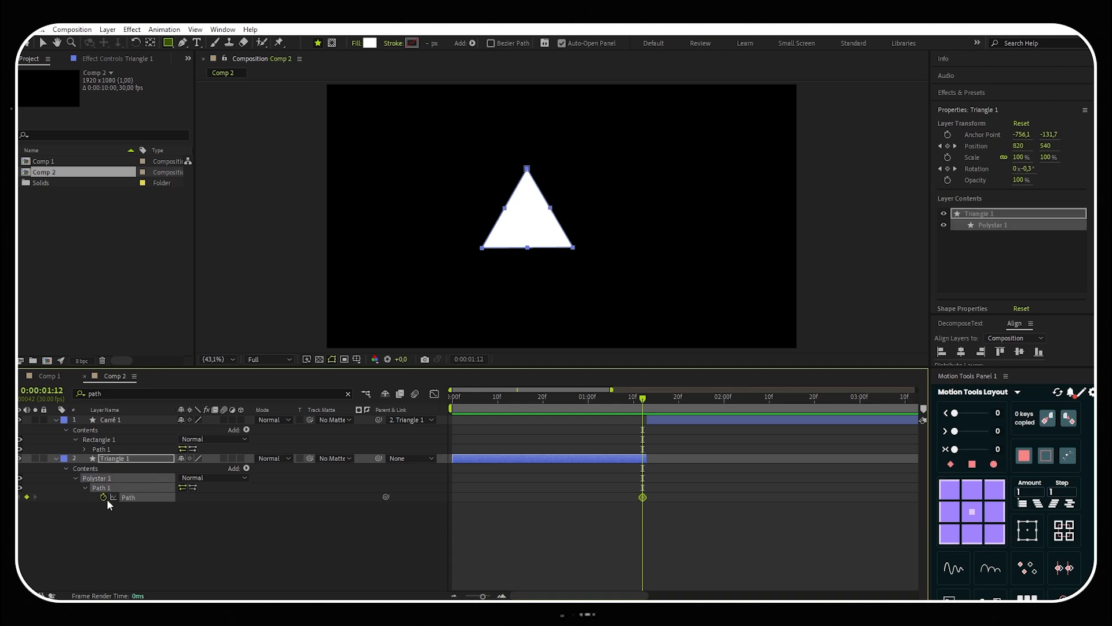
pyautogui.click(468, 457)
pyautogui.press('u')
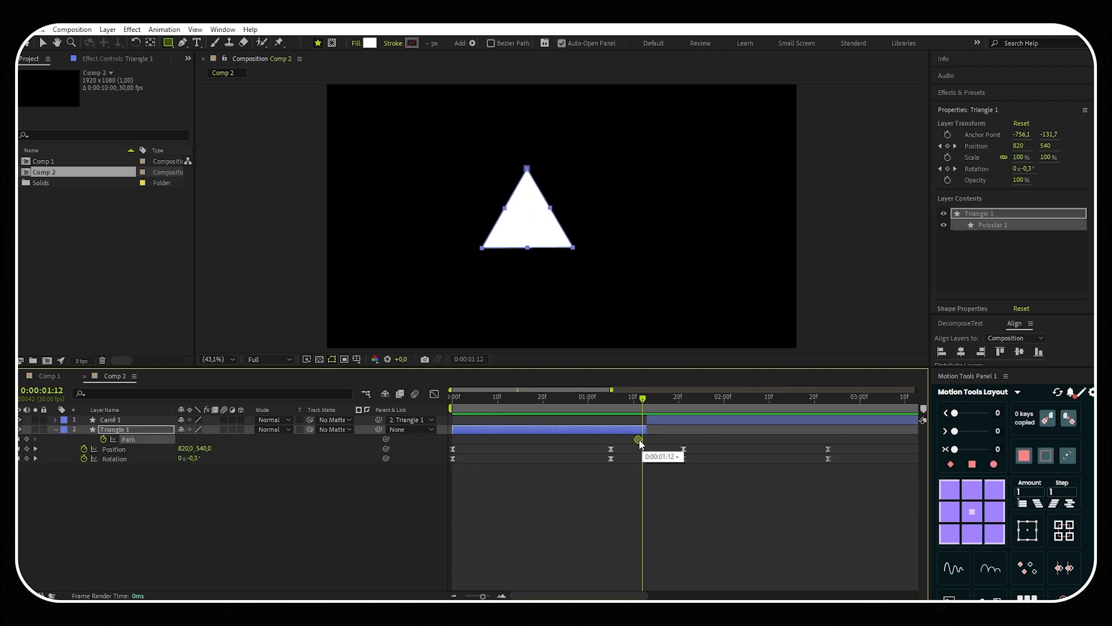
pyautogui.moveTo(643, 439); pyautogui.dragTo(613, 440)
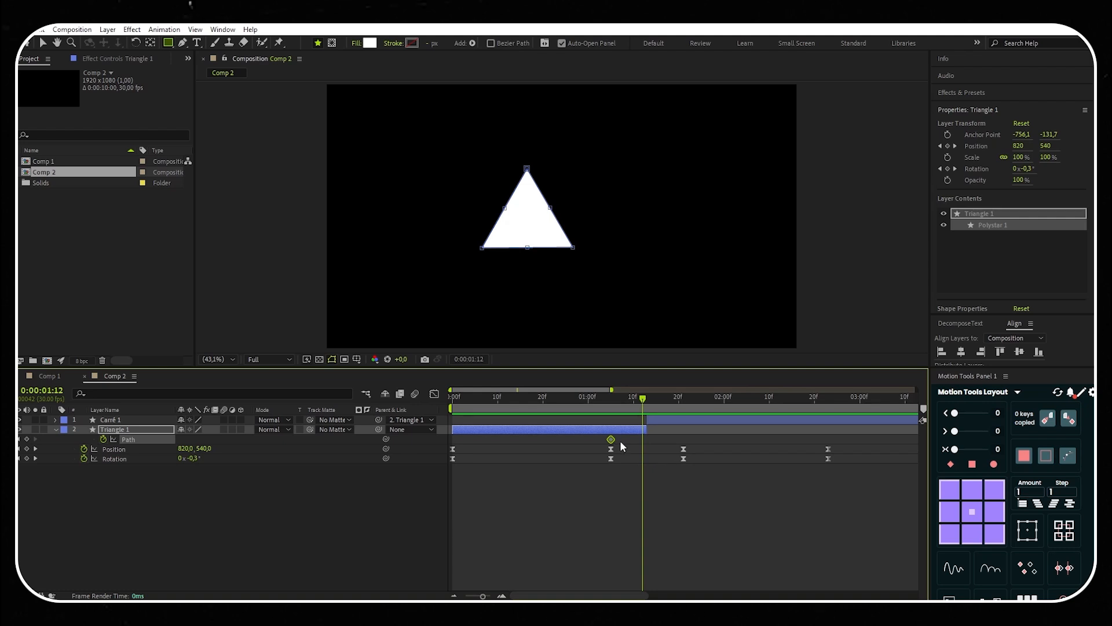
# Bend the sides of Triangle 1's path into a rounded bell shape at 0:00:01:12 and ease both Path keyframes.
pyautogui.click(183, 45)
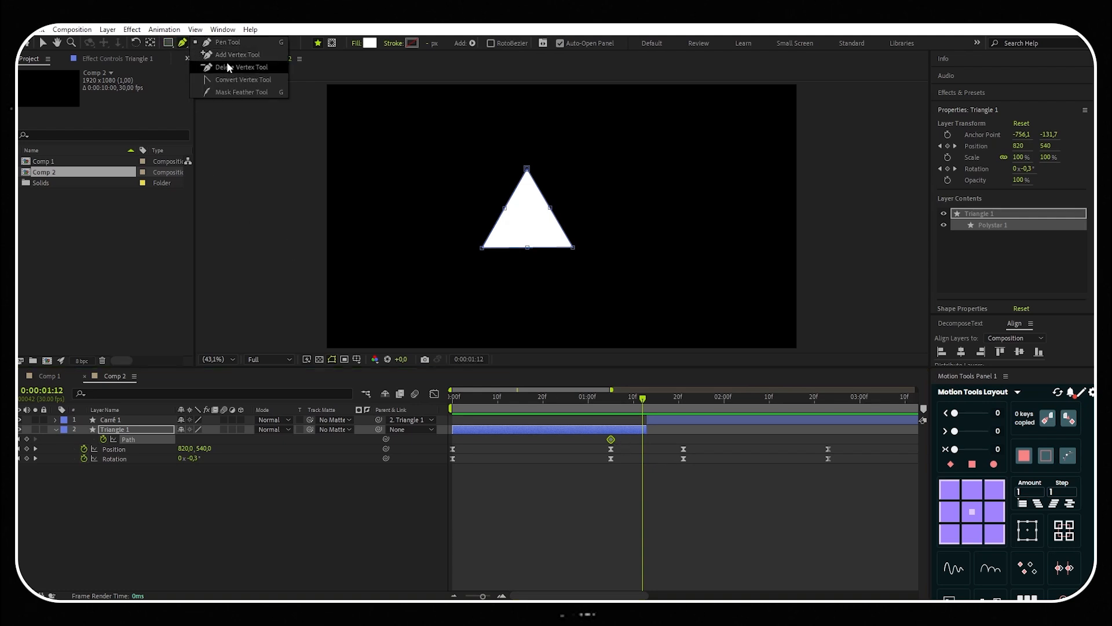
pyautogui.click(246, 80)
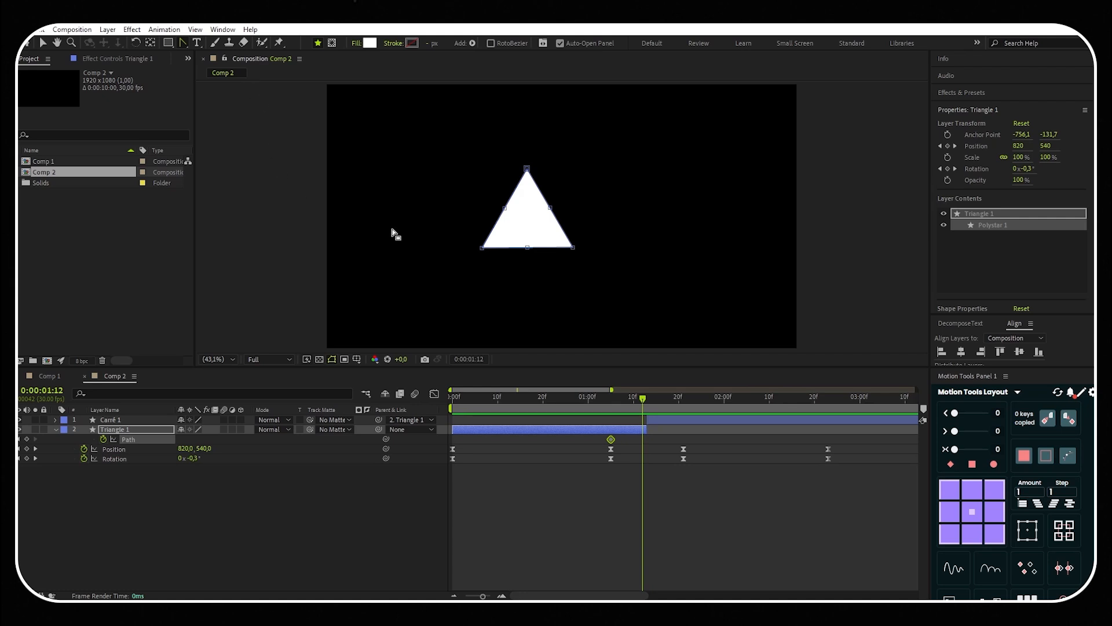
pyautogui.click(550, 209)
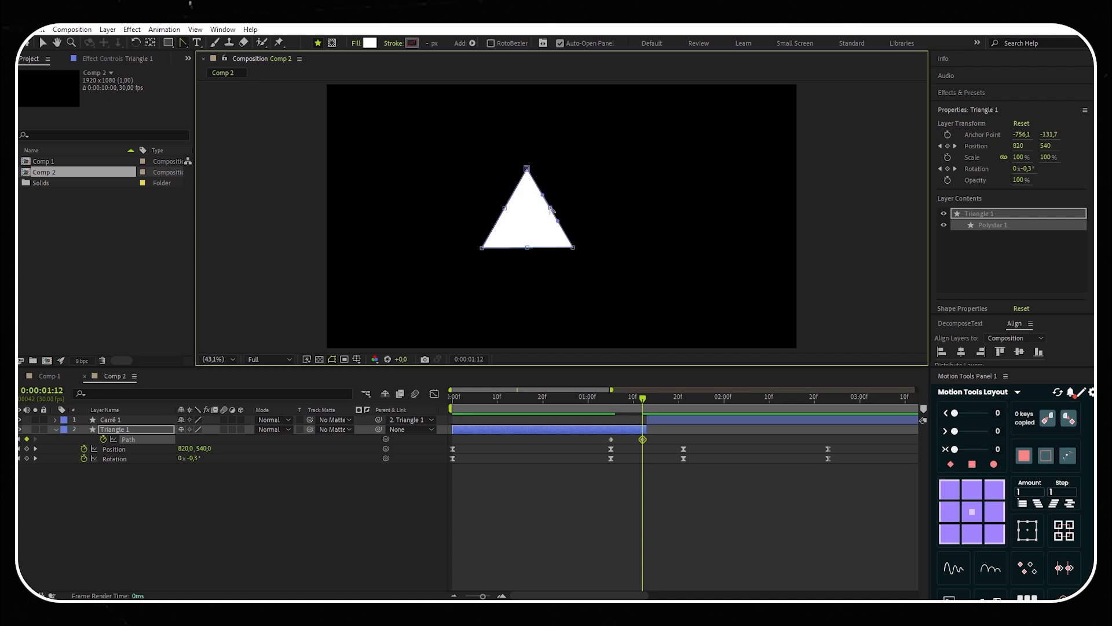
pyautogui.moveTo(559, 223); pyautogui.dragTo(586, 222)
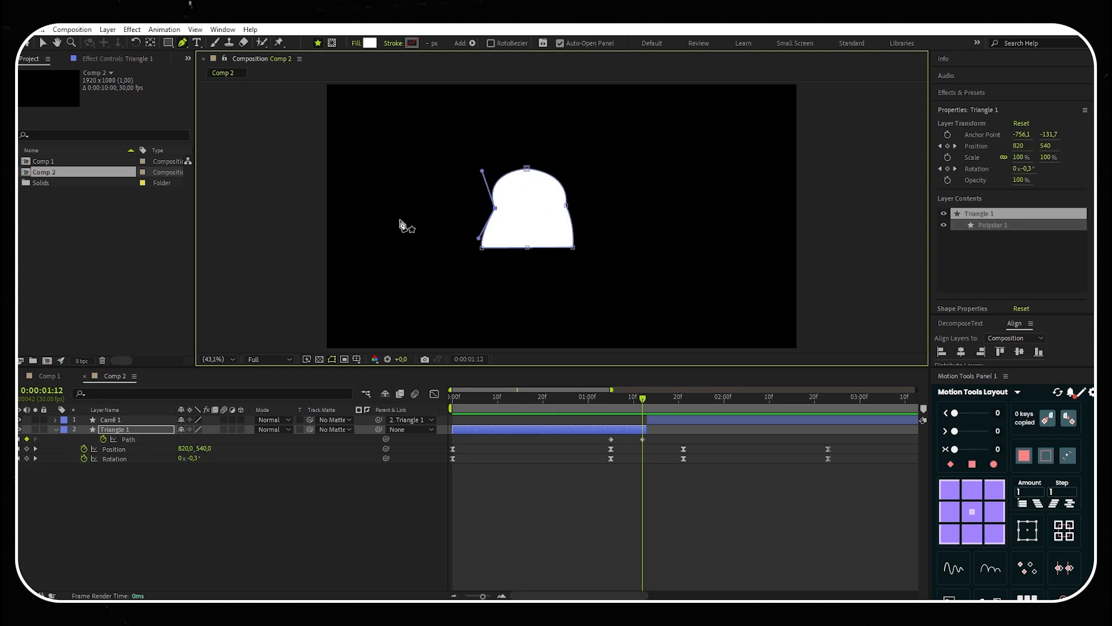
pyautogui.moveTo(668, 435); pyautogui.dragTo(574, 444)
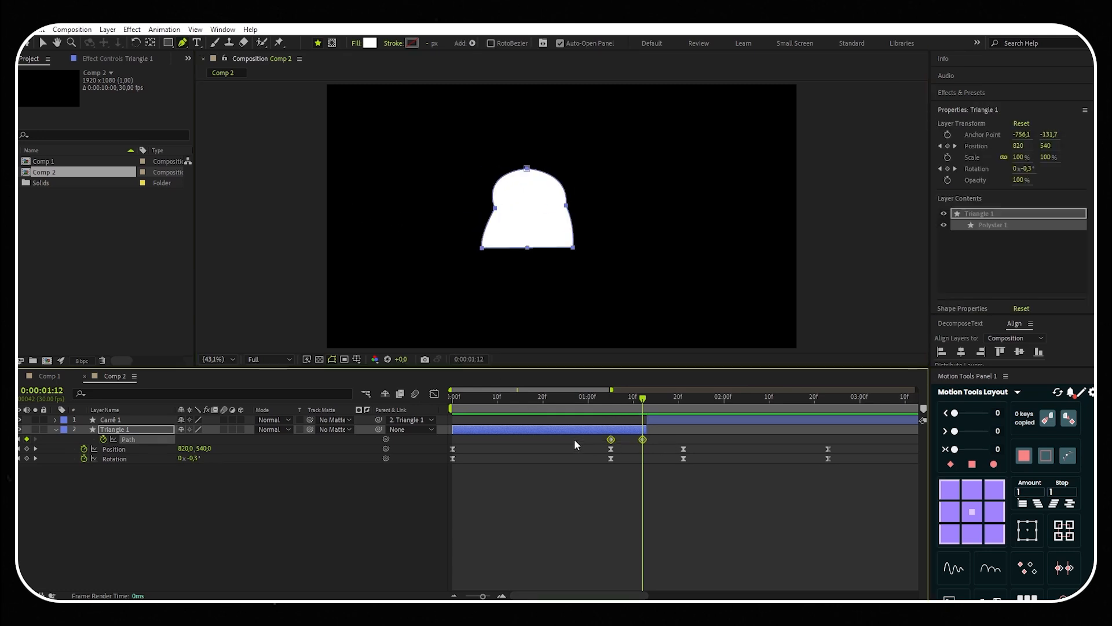
# Create a Path keyframe on Carré 1 at 0:00:01:13 and move it forward in line with the third Position keyframe.
pyautogui.click(669, 419)
pyautogui.click(130, 393)
pyautogui.write('path')
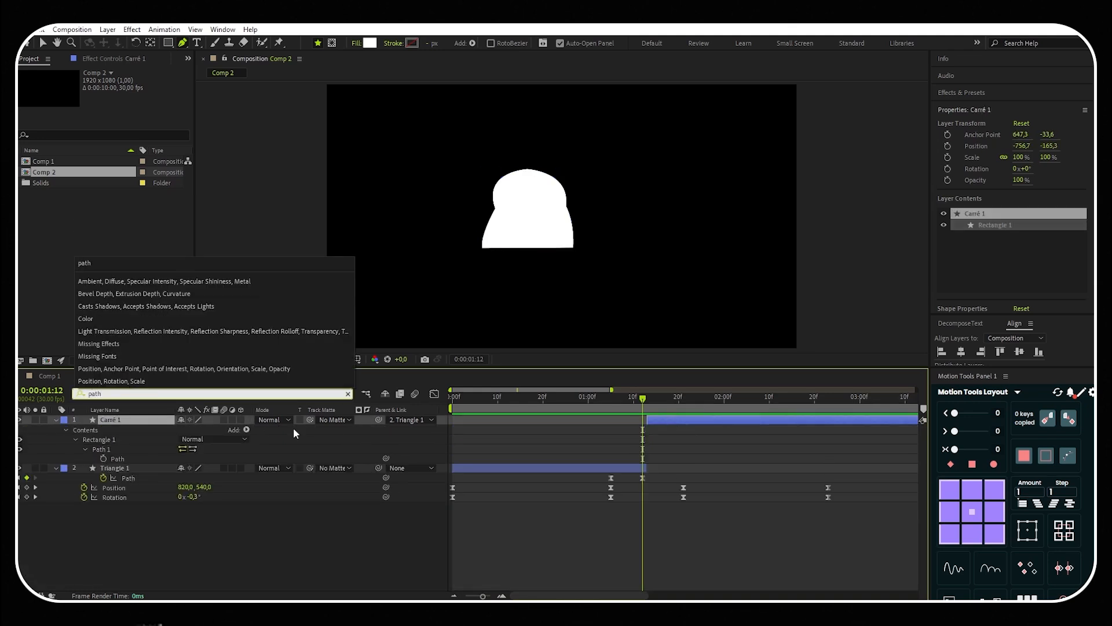
pyautogui.click(488, 440)
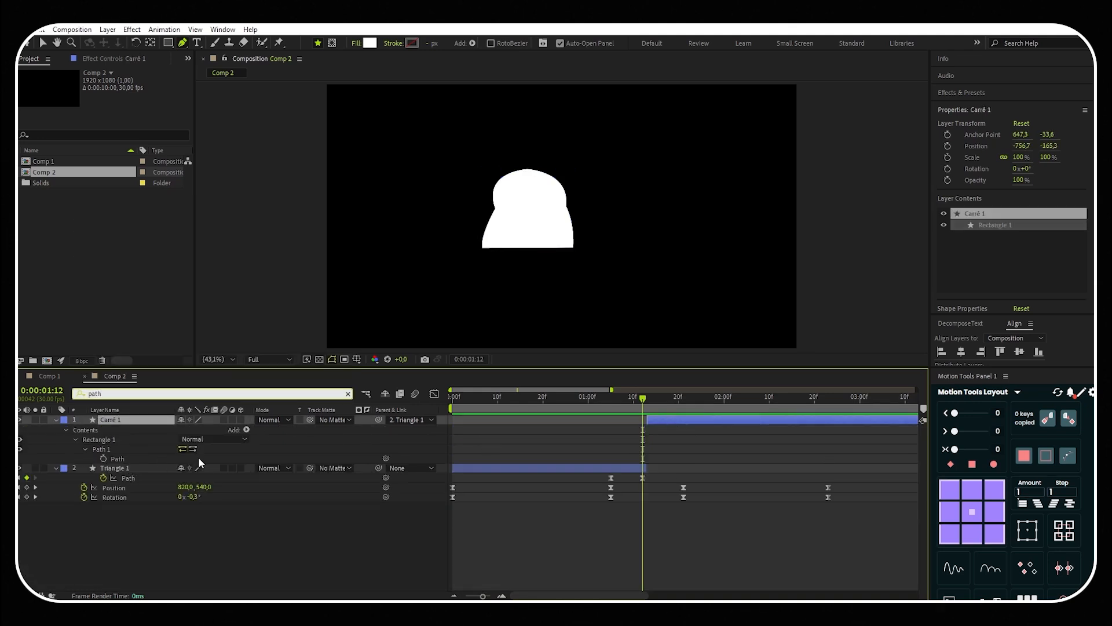
pyautogui.click(646, 397)
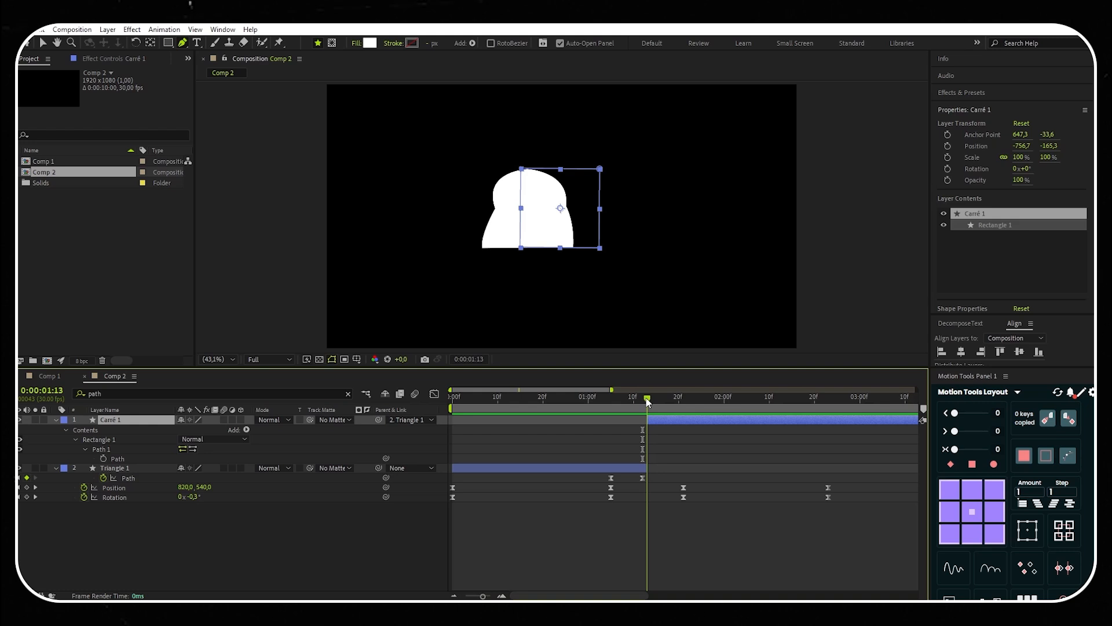
pyautogui.click(103, 459)
pyautogui.moveTo(647, 458); pyautogui.dragTo(684, 460)
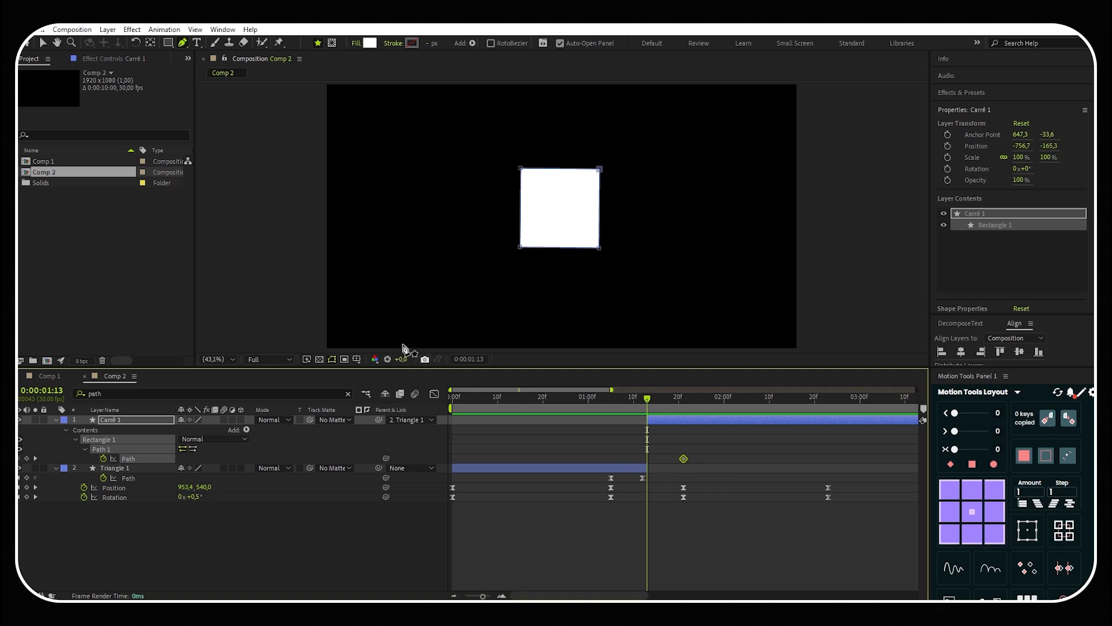
# Curve the edges of Carré 1's path into a soft, distorted square at 0:00:01:13 and ease both Path keyframes.
pyautogui.moveTo(182, 42); pyautogui.dragTo(229, 72)
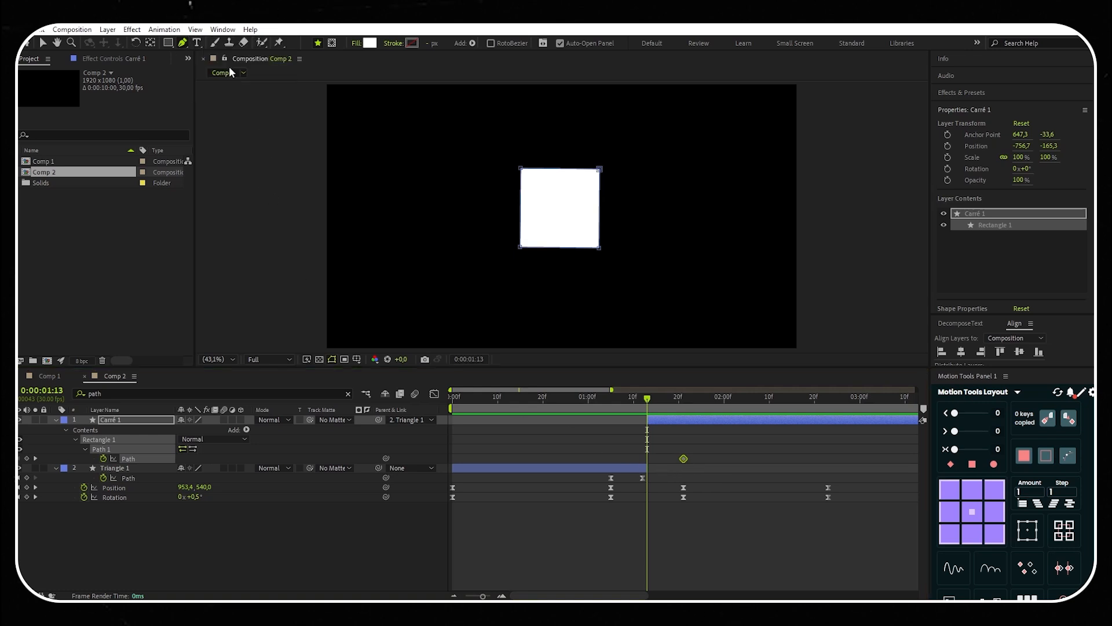
pyautogui.click(600, 169)
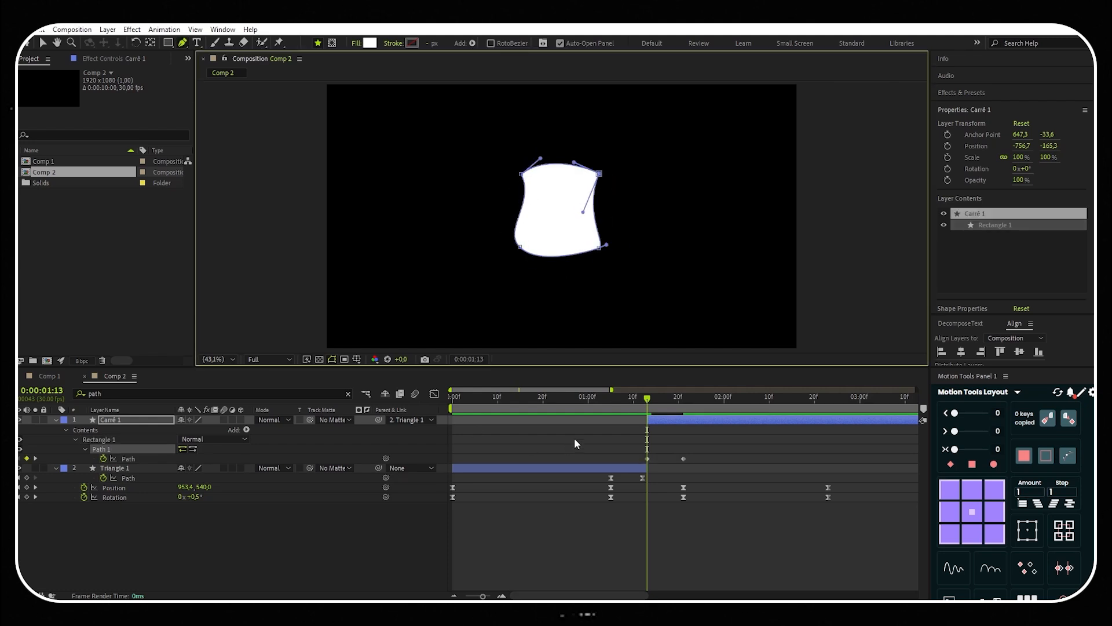
pyautogui.moveTo(728, 474); pyautogui.dragTo(592, 458)
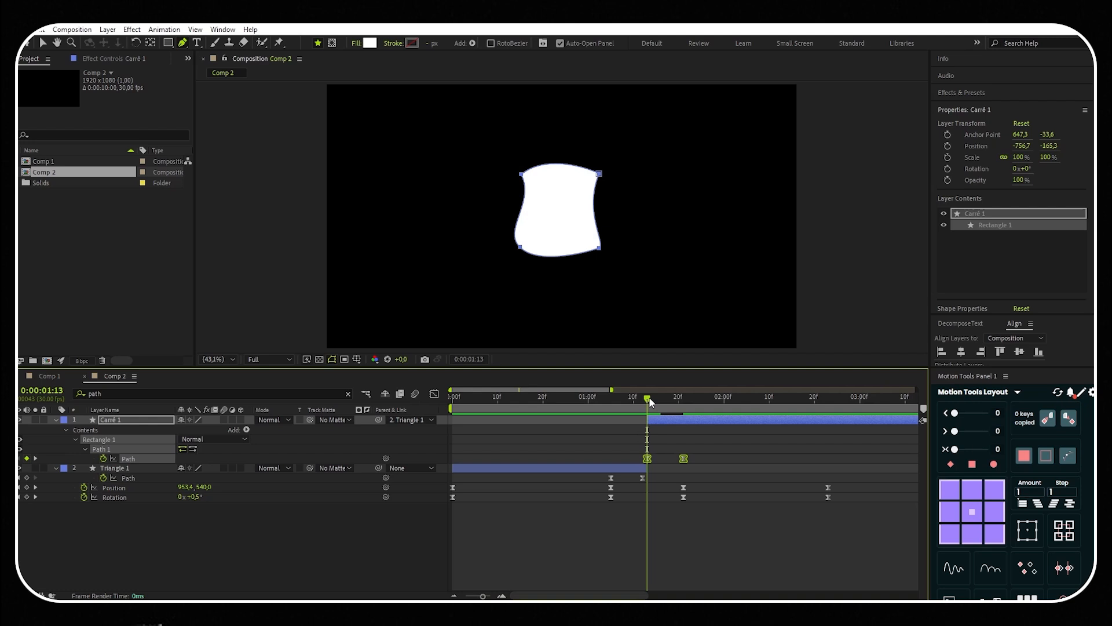
# Preview the triangle-to-square morph from the start of Comp 2.
pyautogui.moveTo(648, 400); pyautogui.dragTo(565, 398)
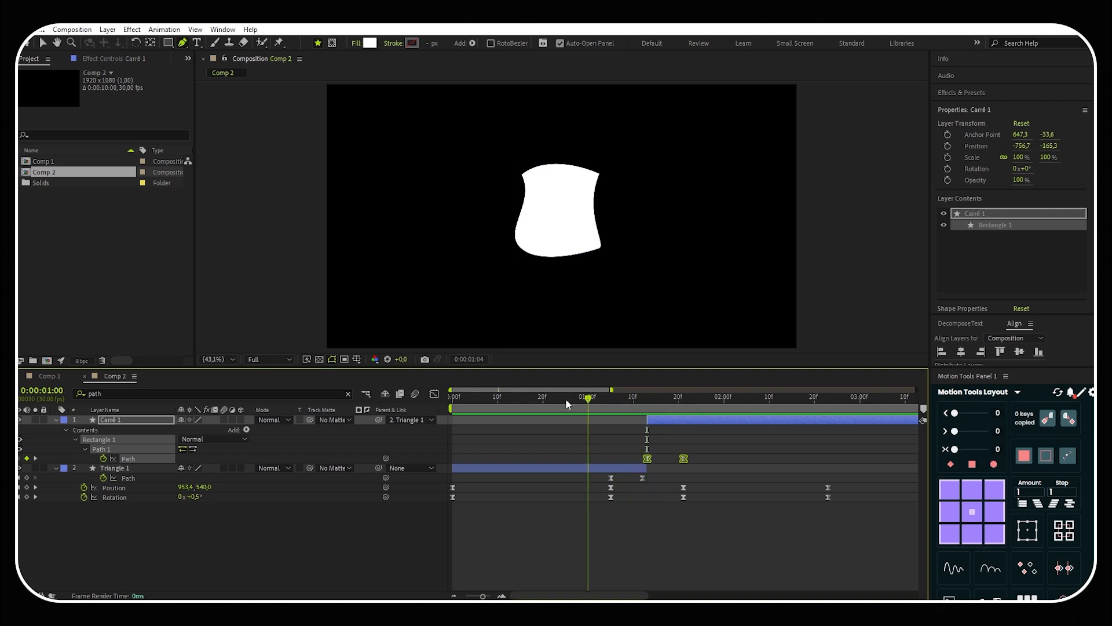
pyautogui.moveTo(565, 397); pyautogui.dragTo(452, 398)
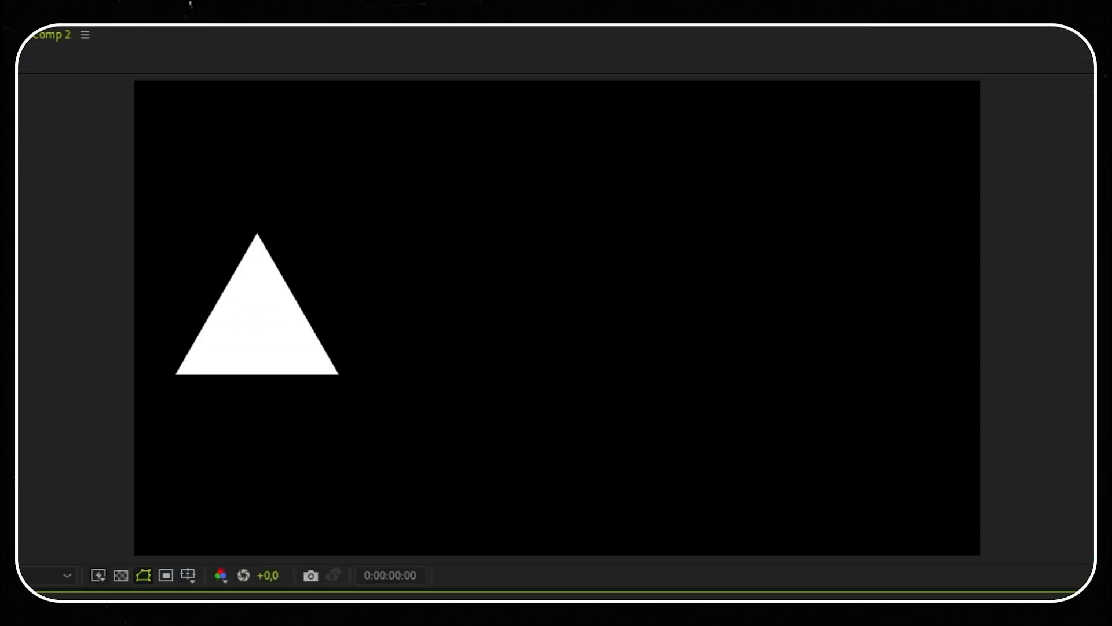
pyautogui.press('space')
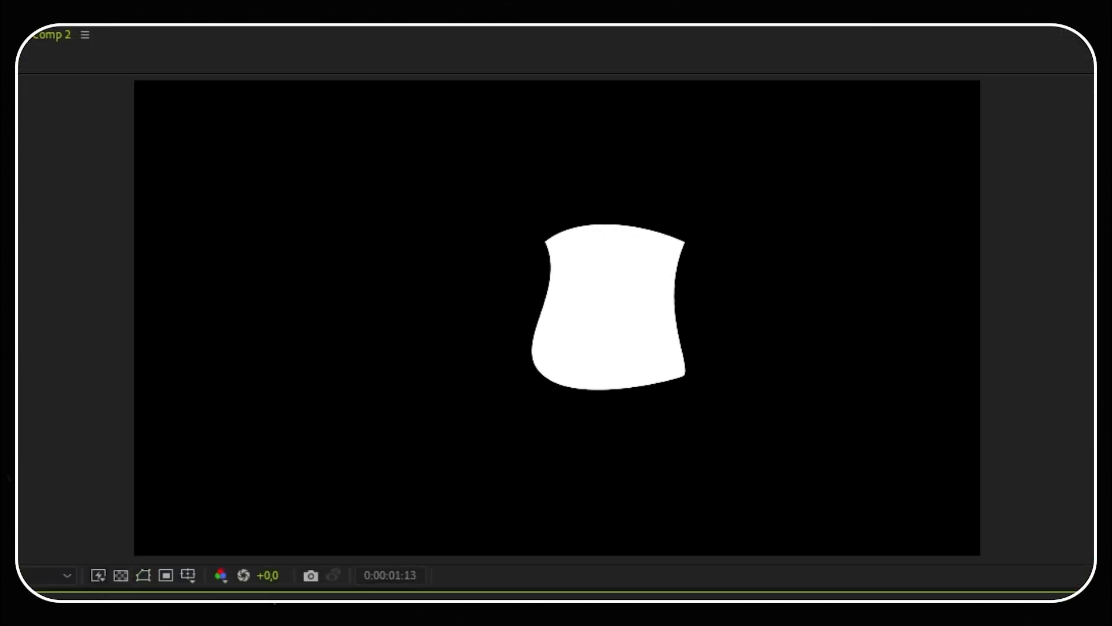